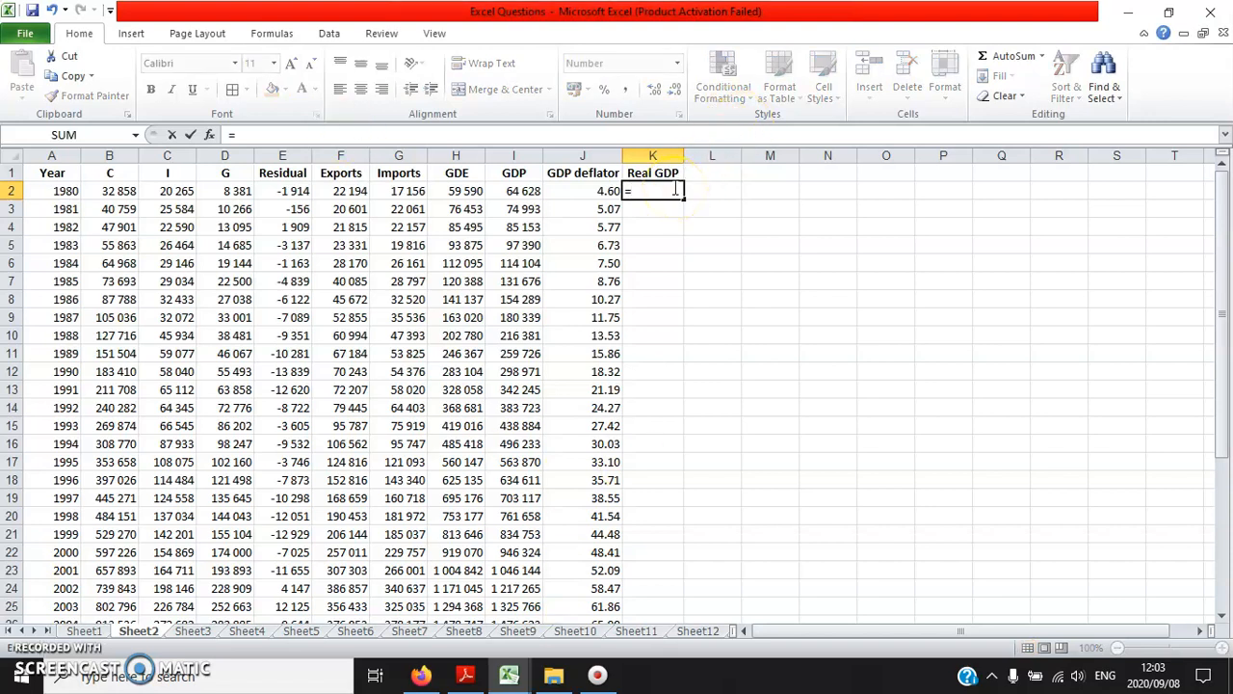
- Complete the Real GDP formula for 1980 in K2 as =I2/J2*100
click(519, 192)
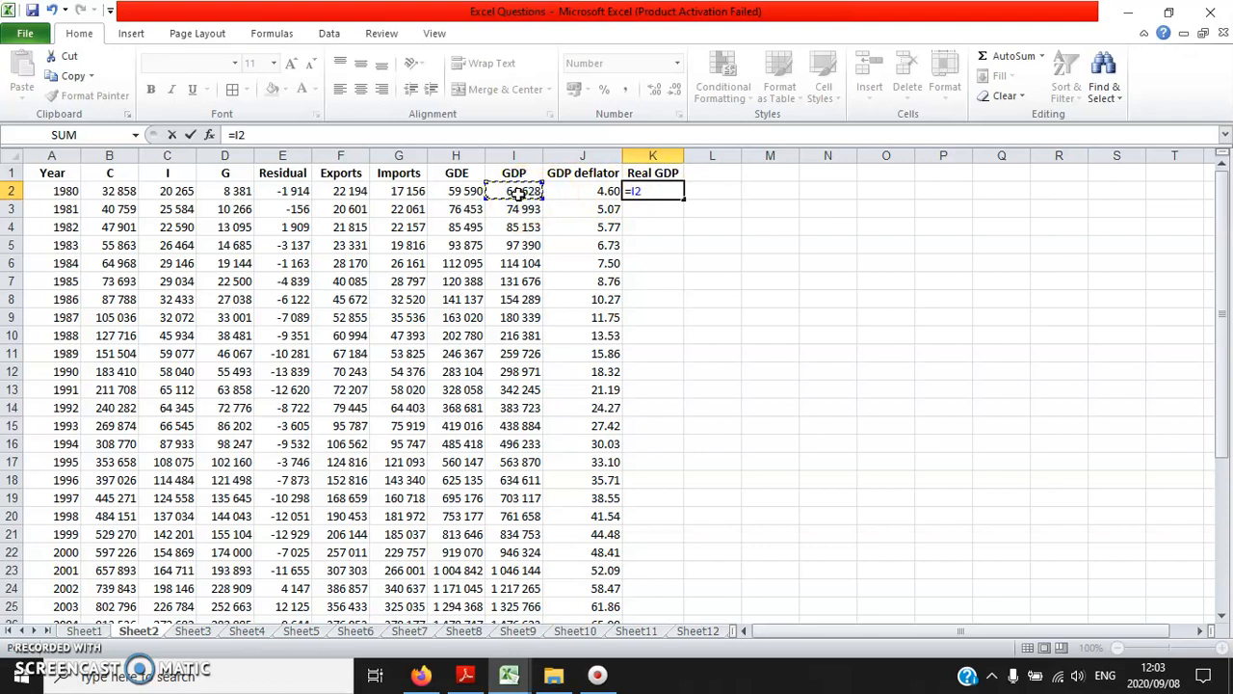
text(/)
click(576, 191)
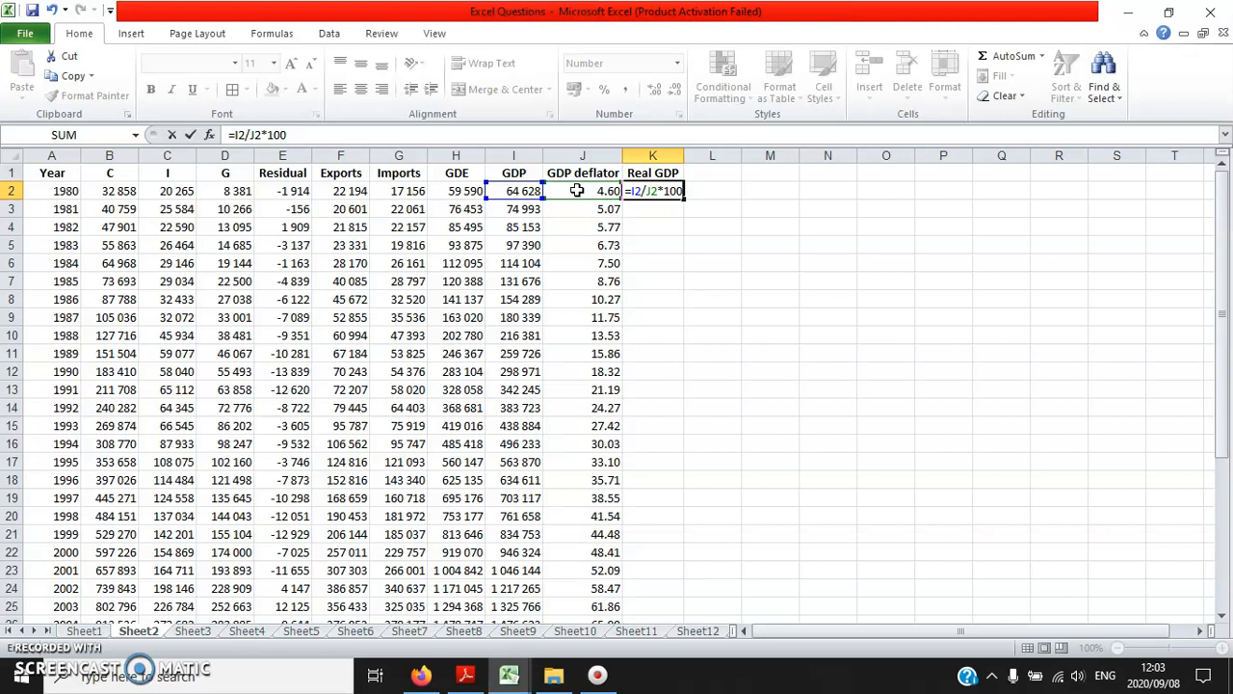
key(Return)
- Fill the Real GDP formula from K2 down to the 2016 row and check the last cell's formula
click(675, 193)
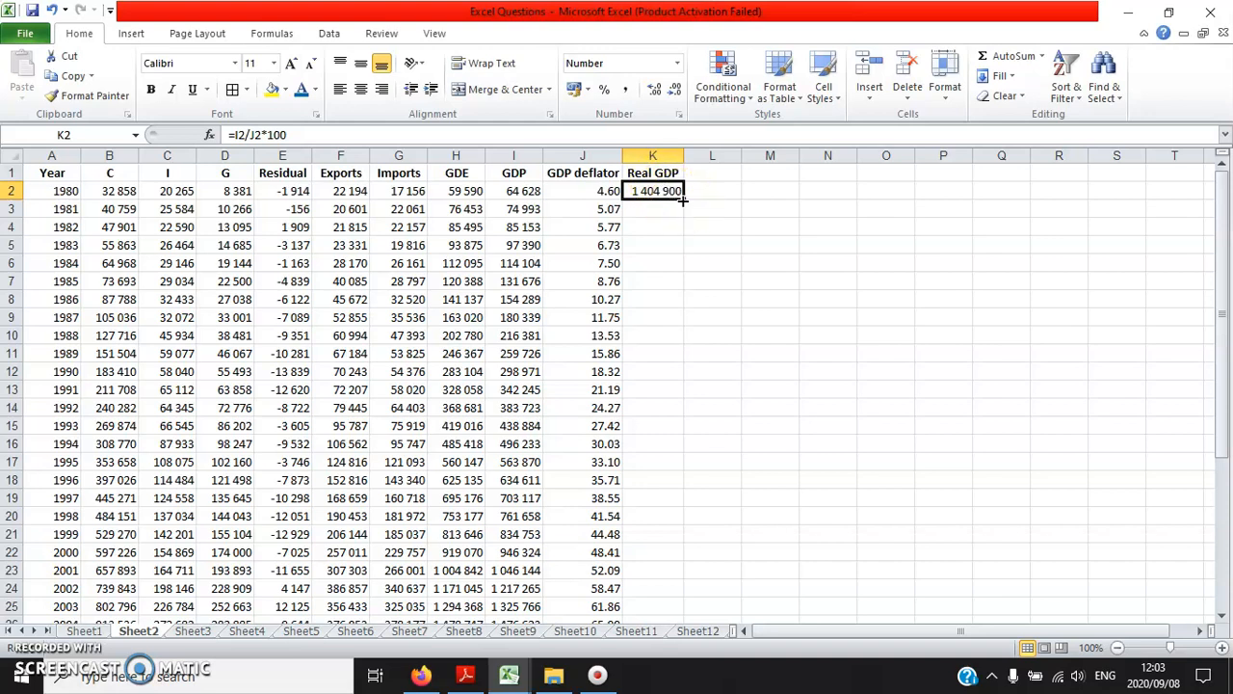
double_click(682, 198)
scroll(672, 350, down, 8)
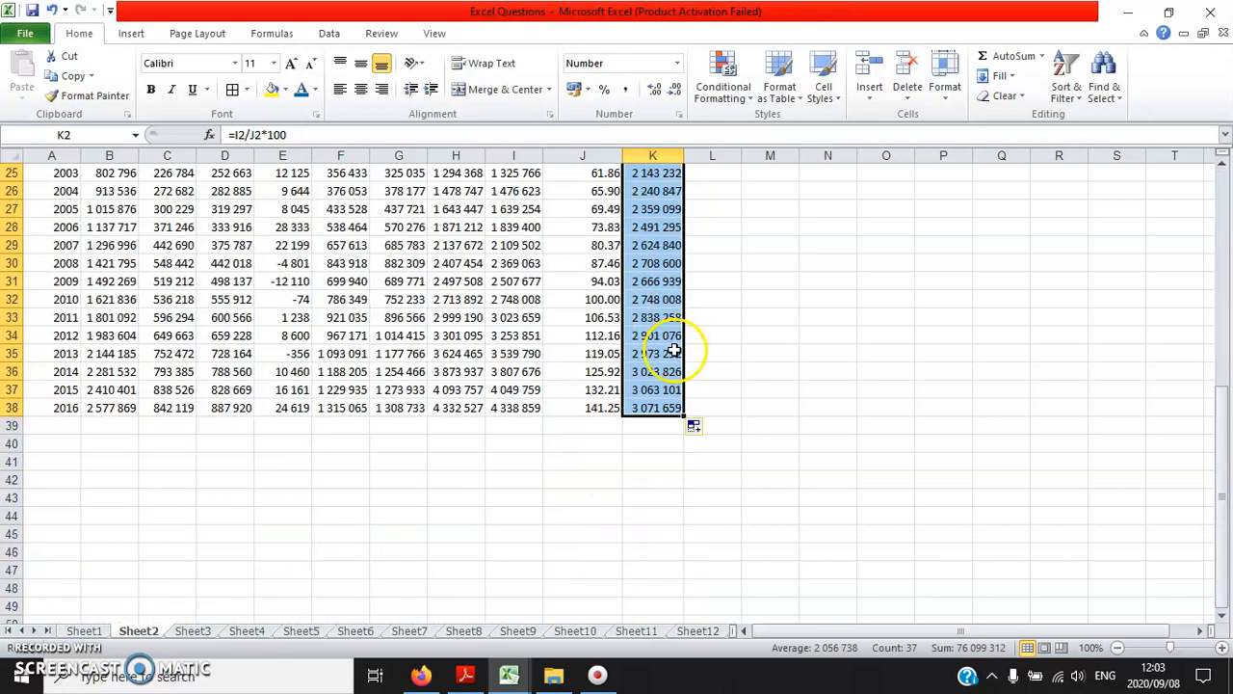
click(659, 408)
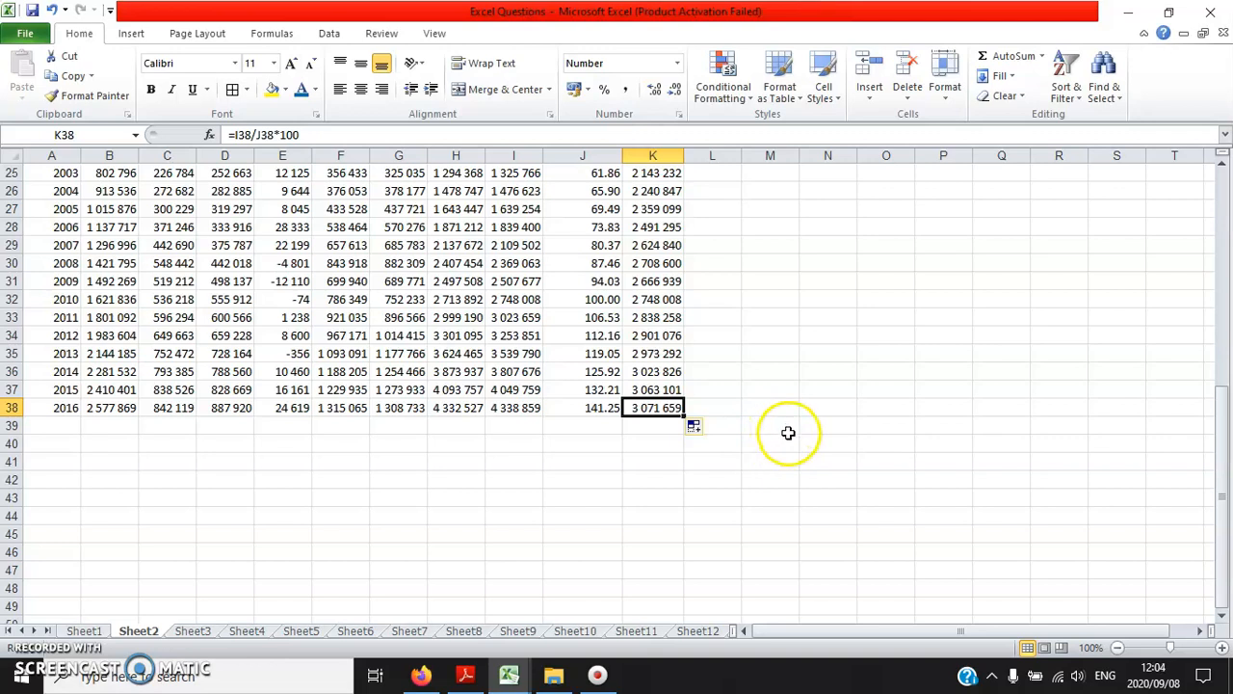
scroll(789, 434, up, 8)
click(718, 193)
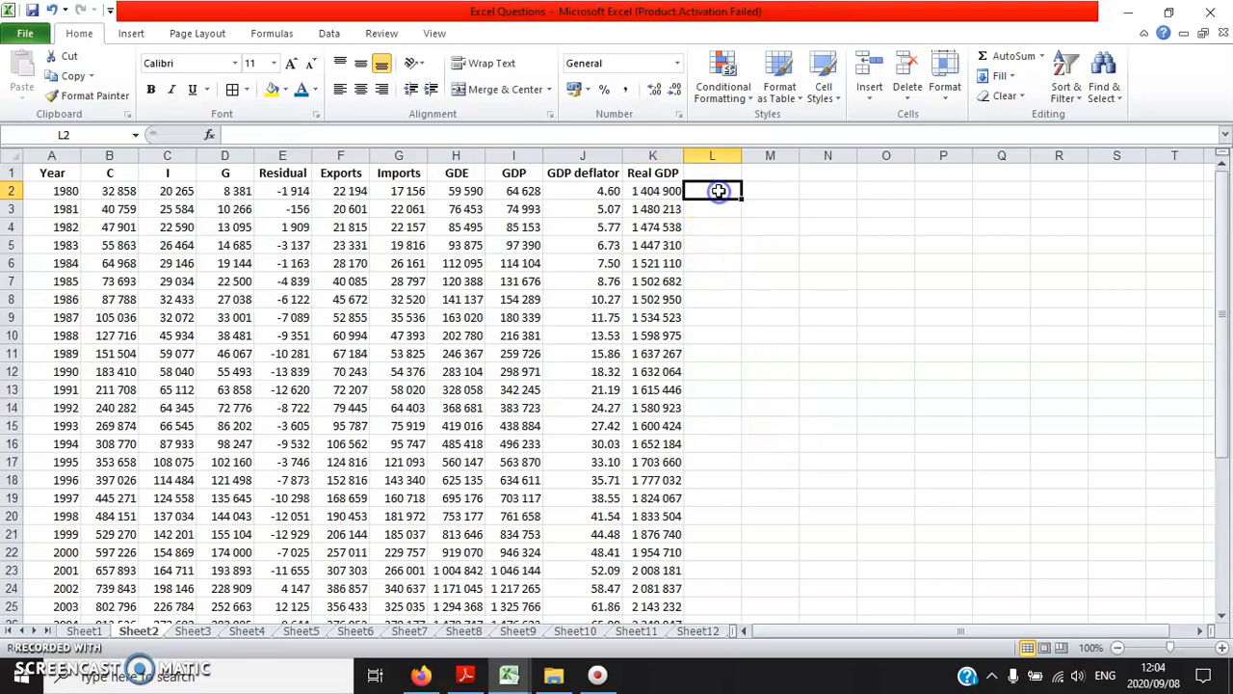
- Switch to Adobe Reader to read question 2.4 on page 12 of Excel.pdf, and return to the Excel Questions workbook
click(469, 677)
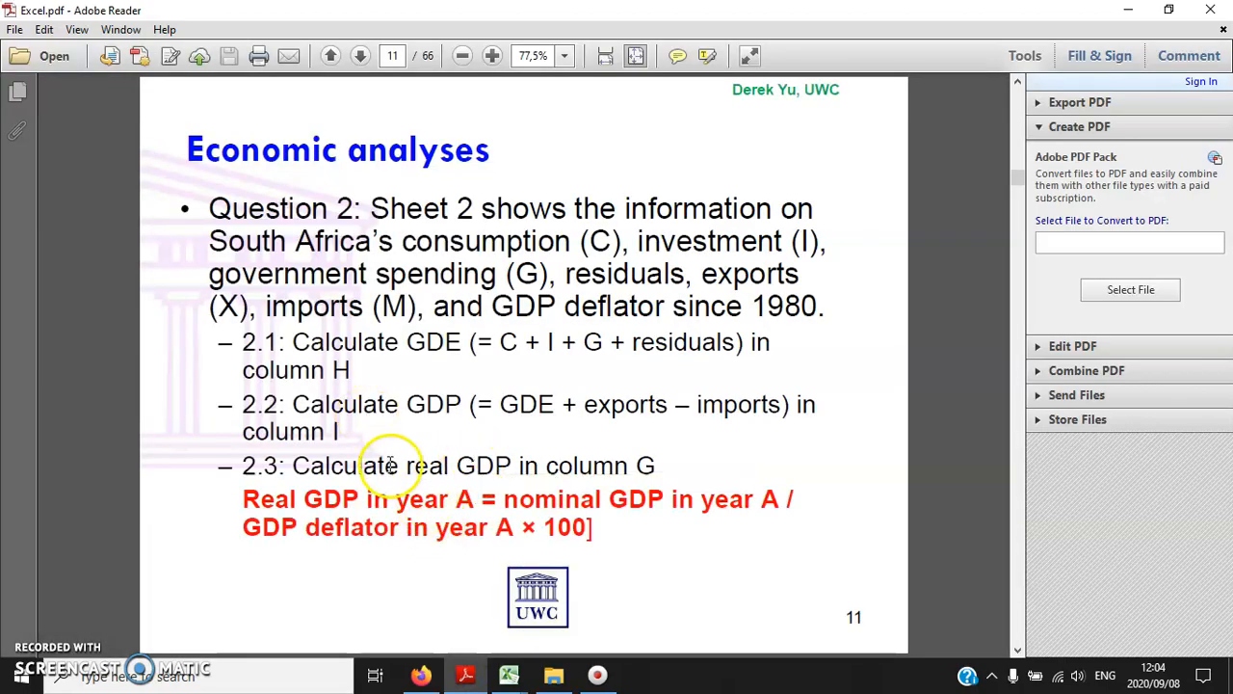
click(359, 55)
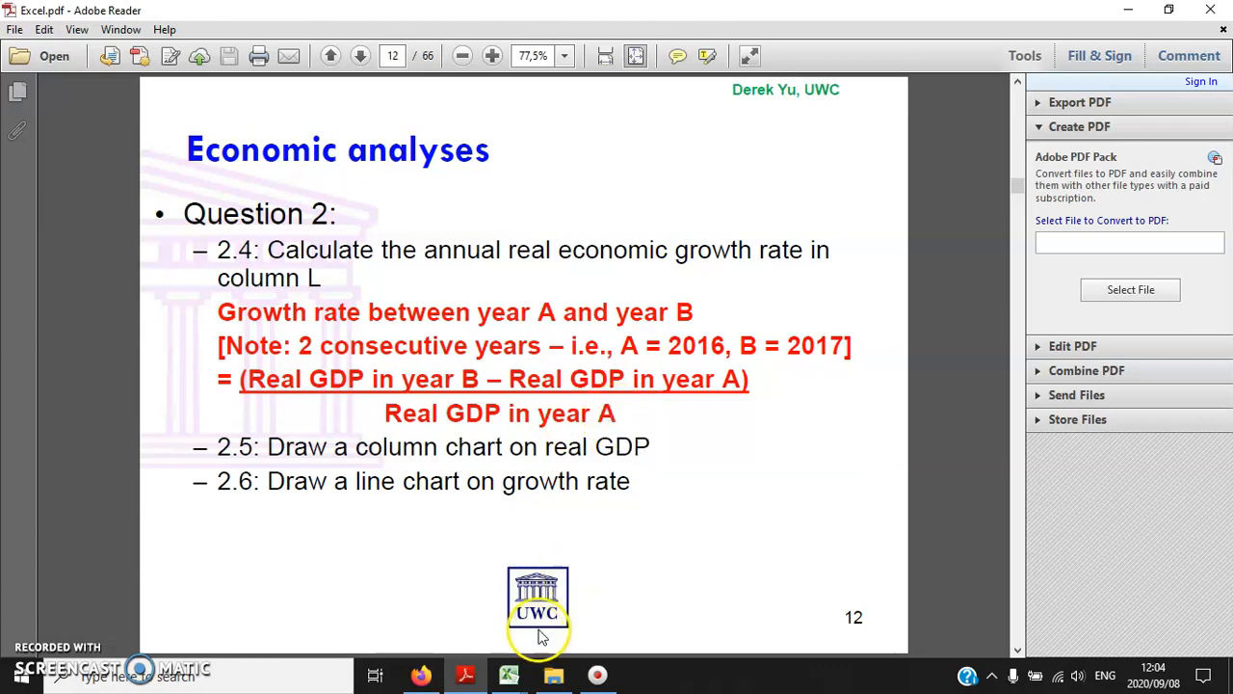
mouse_move(518, 681)
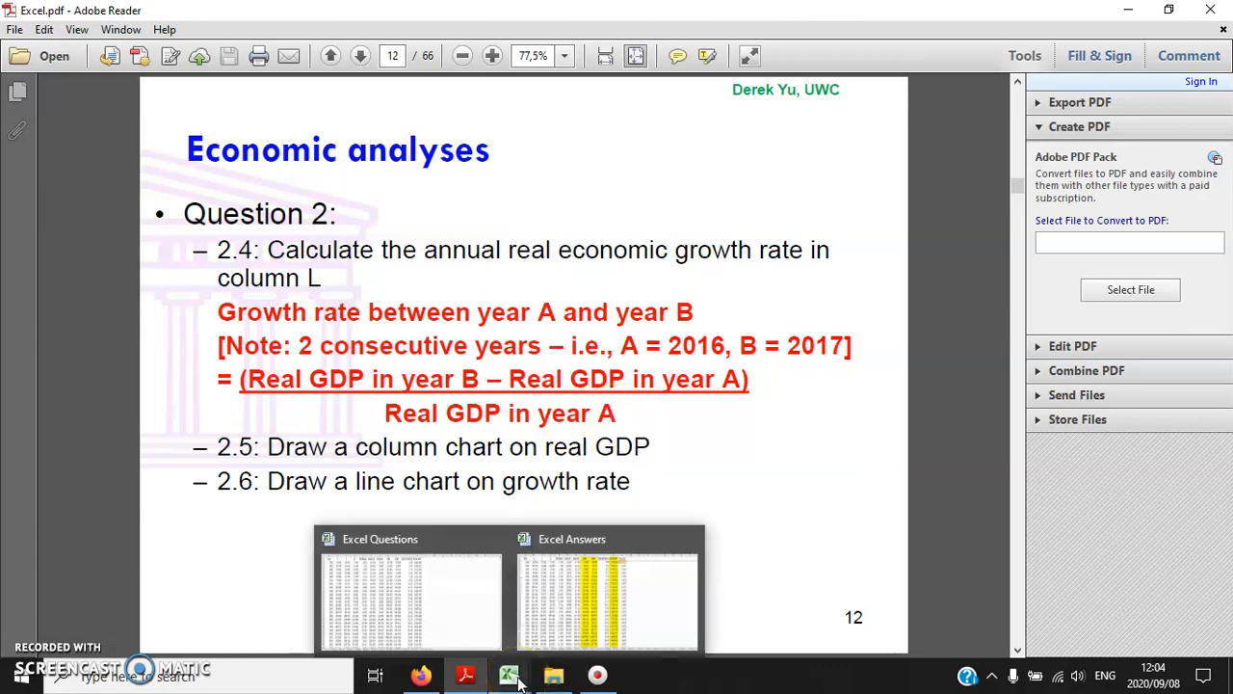
click(494, 588)
- Add the header "Growth" in L1, centred and bold
click(712, 174)
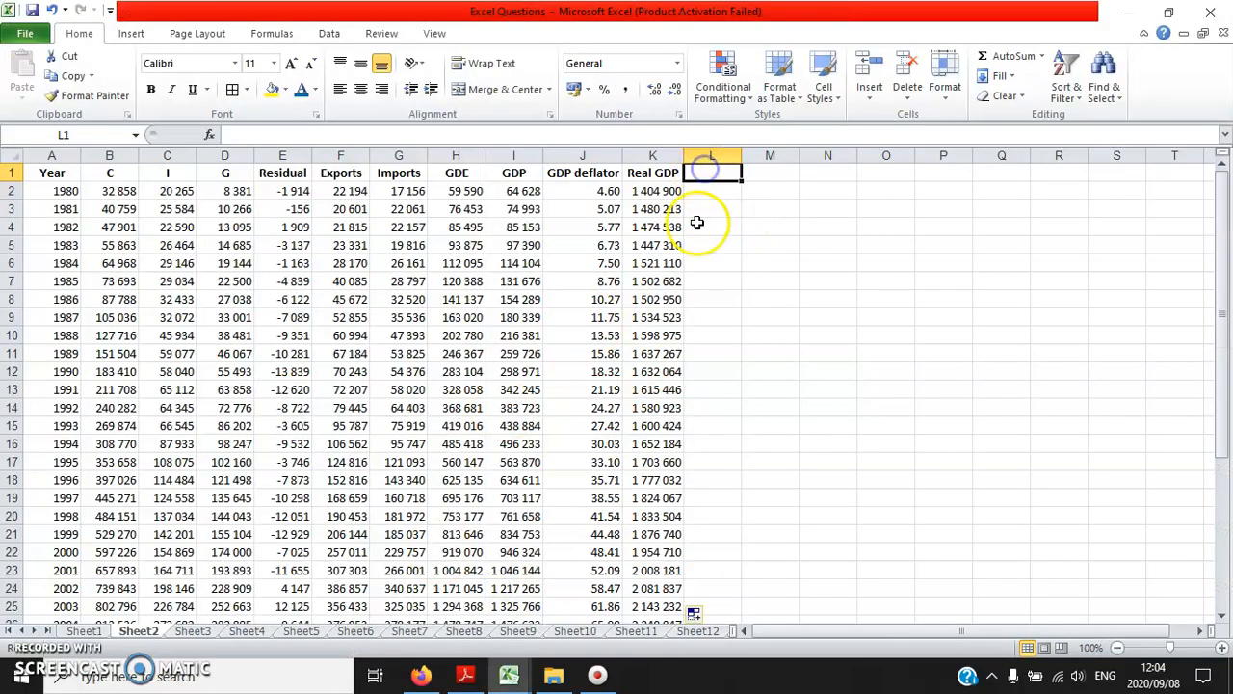
text(Growth)
key(Return)
key(Up)
click(360, 89)
click(150, 89)
- Shade the 1980 growth cell L2 yellow to mark it as having no growth rate
click(712, 191)
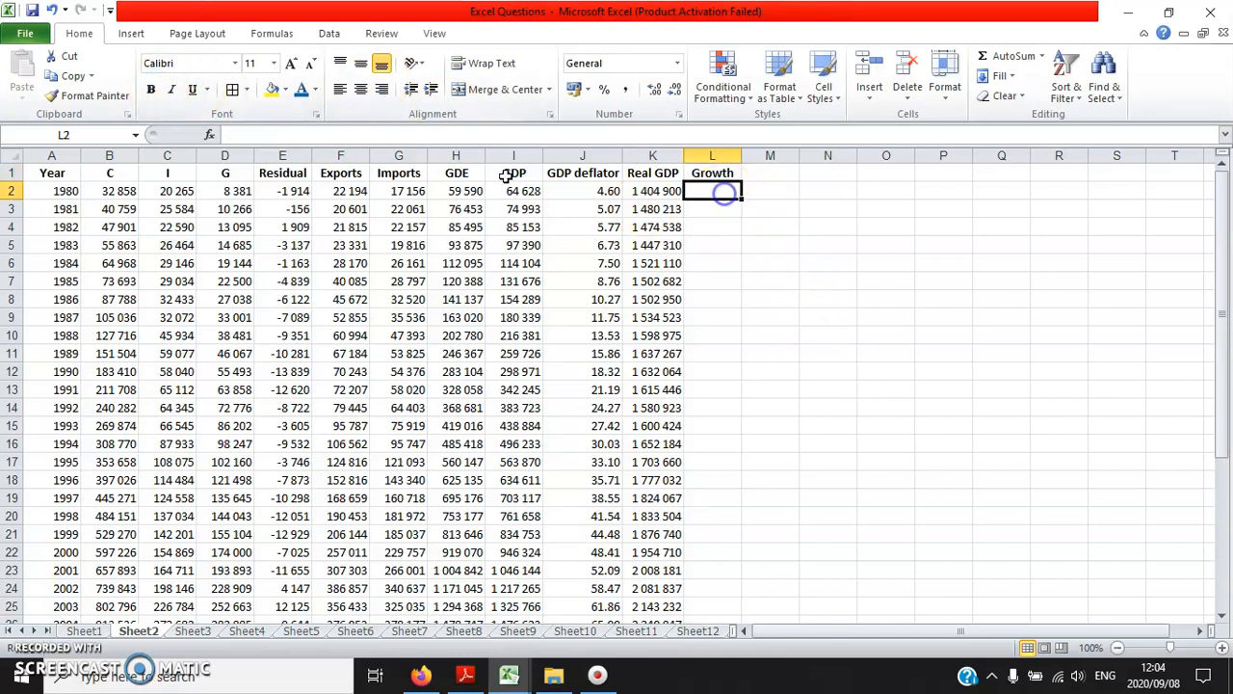
click(272, 88)
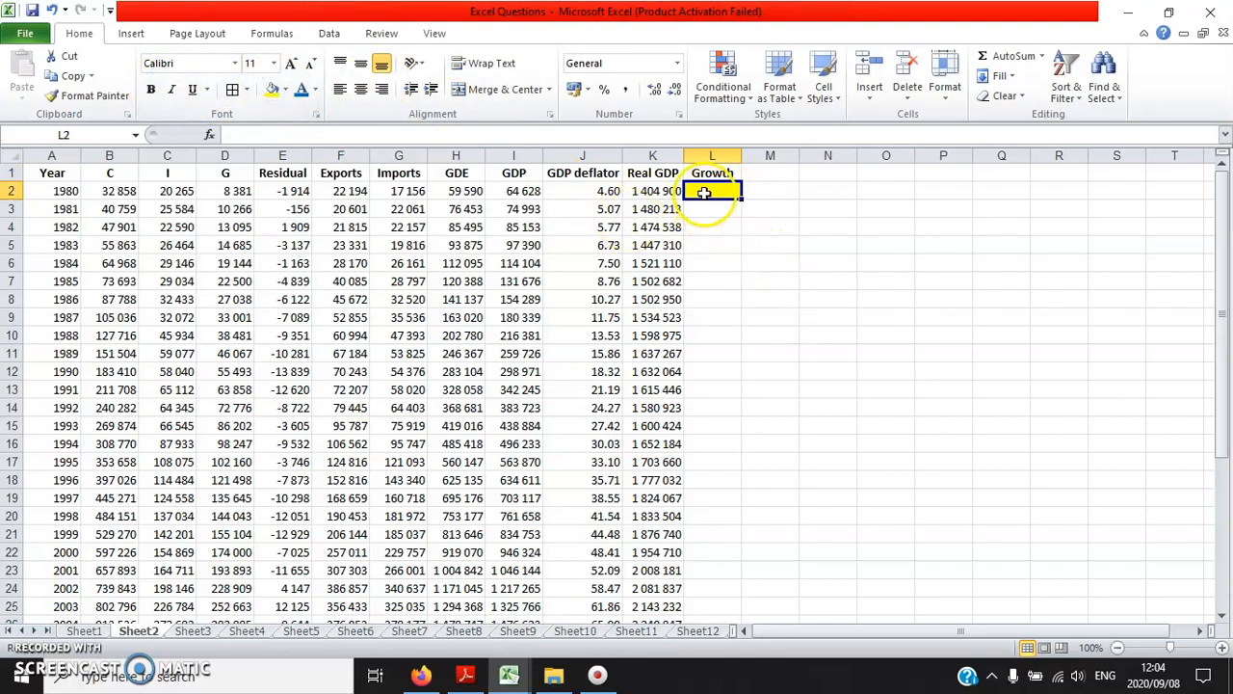
click(63, 190)
click(710, 193)
scroll(639, 187, down, 1)
scroll(711, 188, up, 1)
- Enter the 1981 real growth rate formula =(K3-K2)/K2 in L3
click(711, 207)
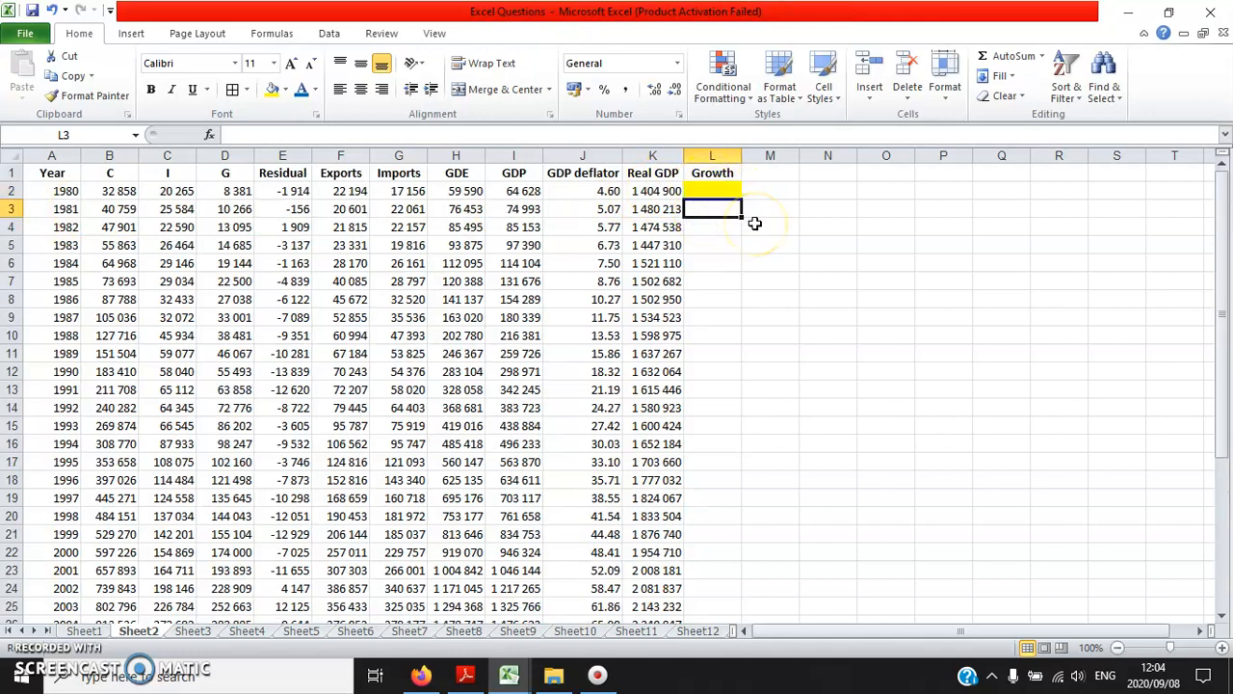
text(=)
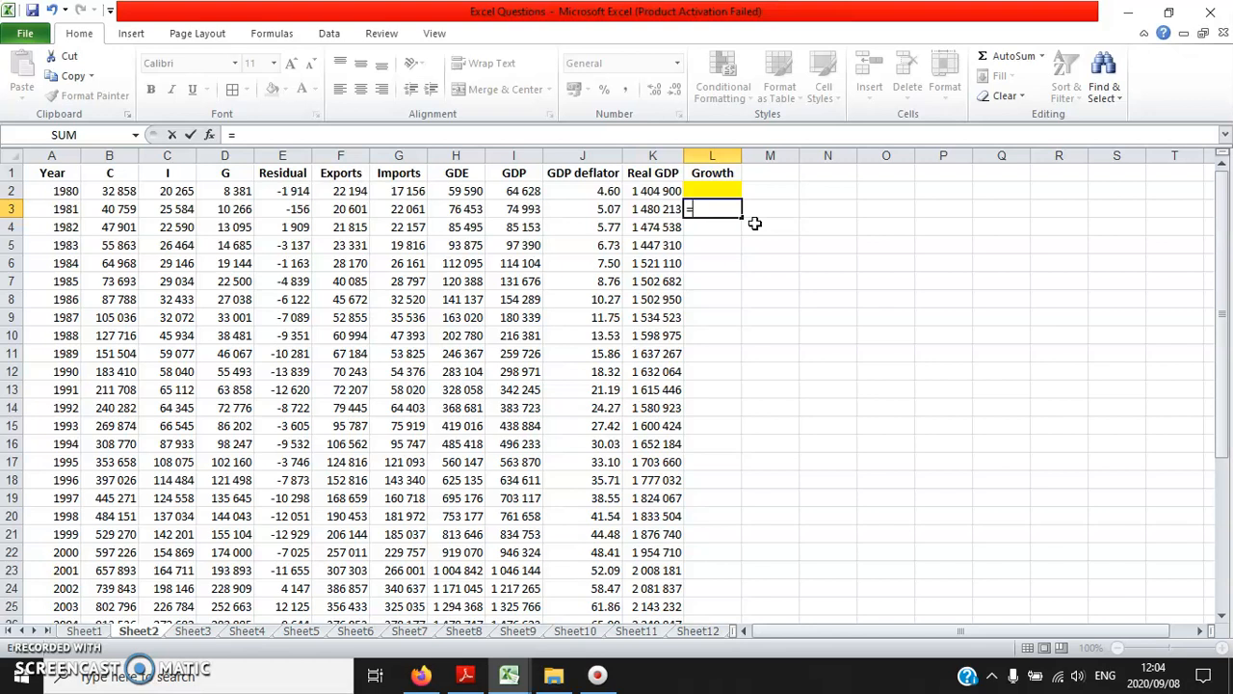
key(Escape)
text(=)
text(()
click(649, 208)
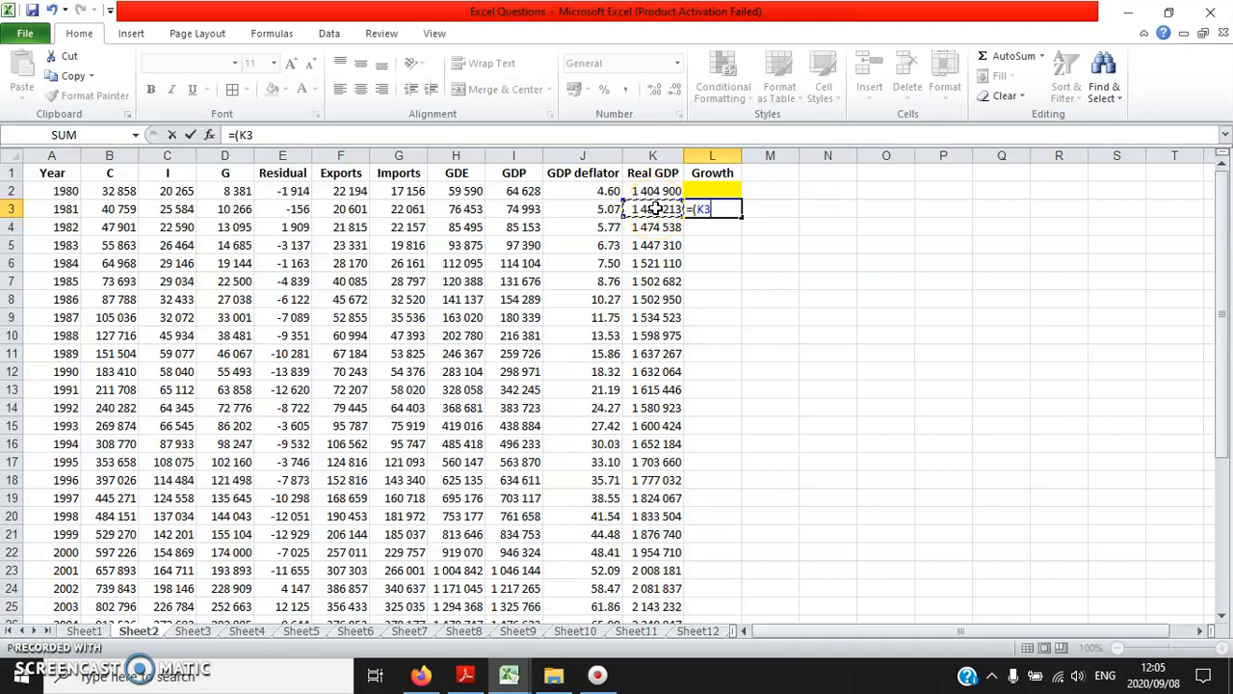
text(-)
click(655, 191)
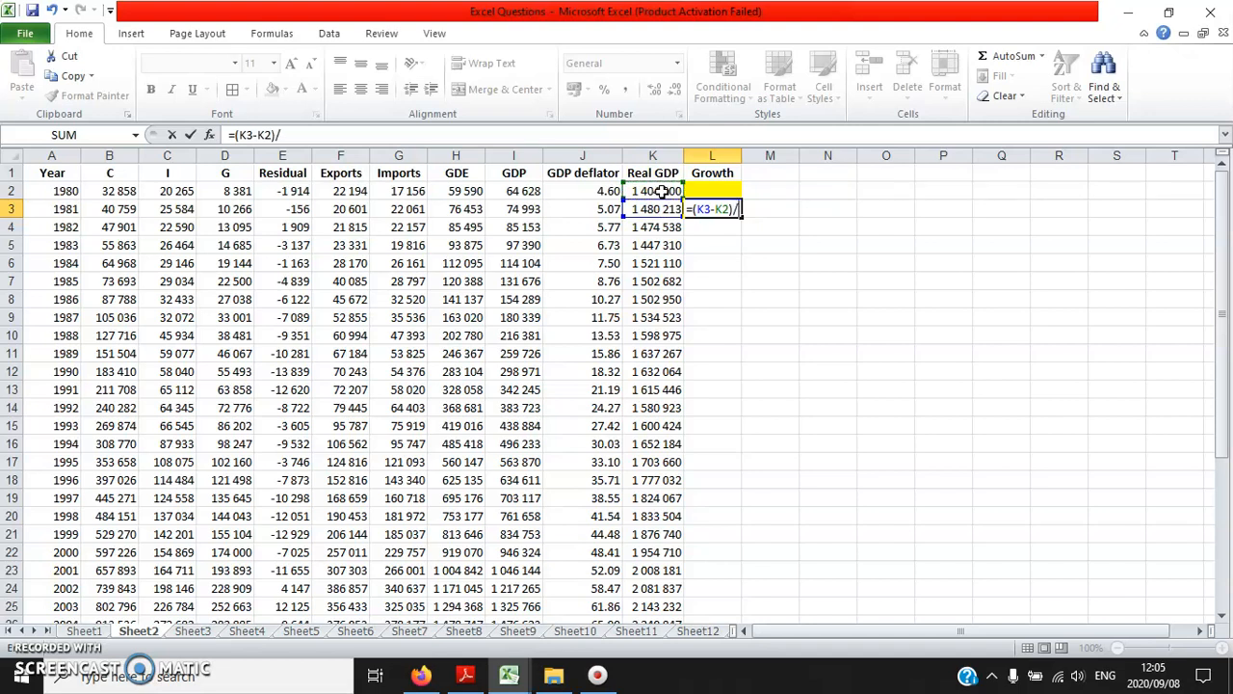
click(663, 191)
key(Return)
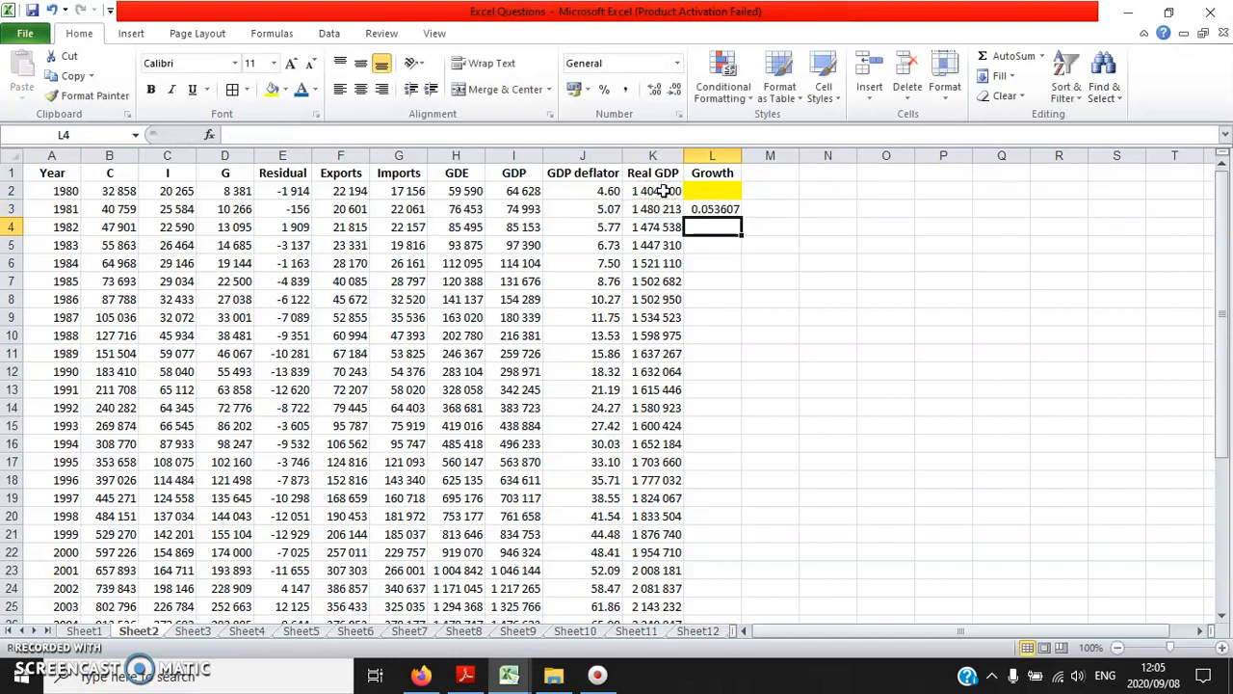
- Format the 1981 growth rate in L3 as a percentage with two decimal places
key(Up)
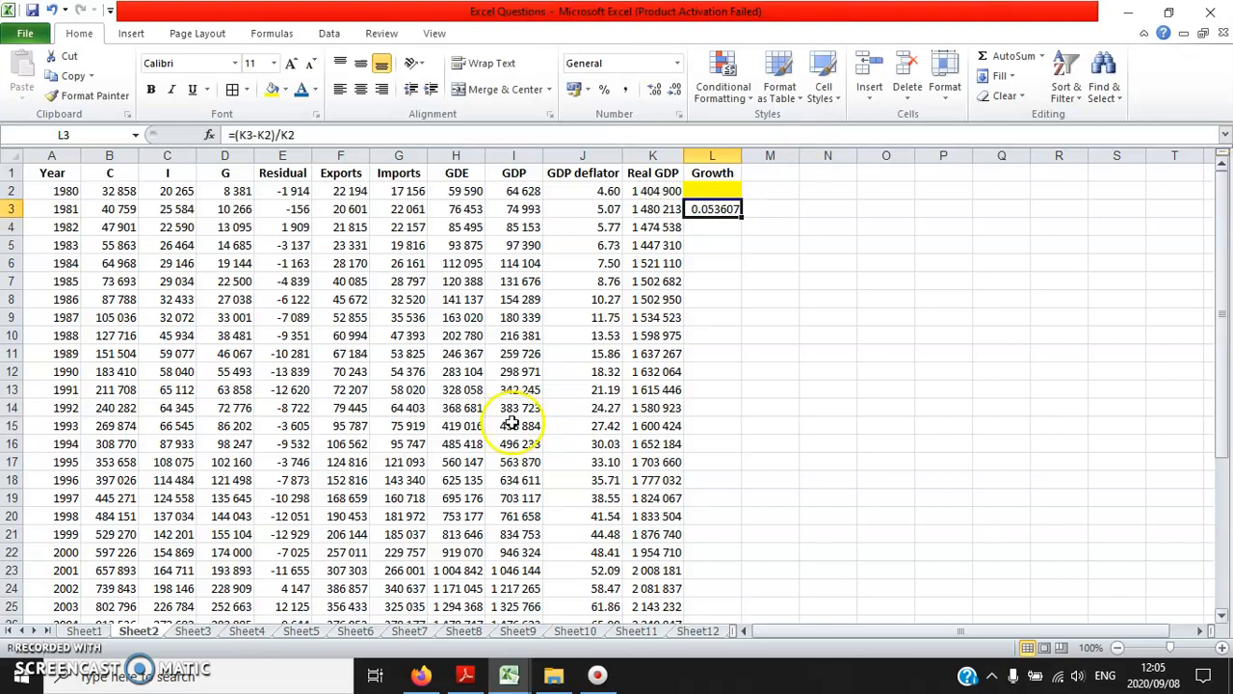
click(607, 90)
click(656, 92)
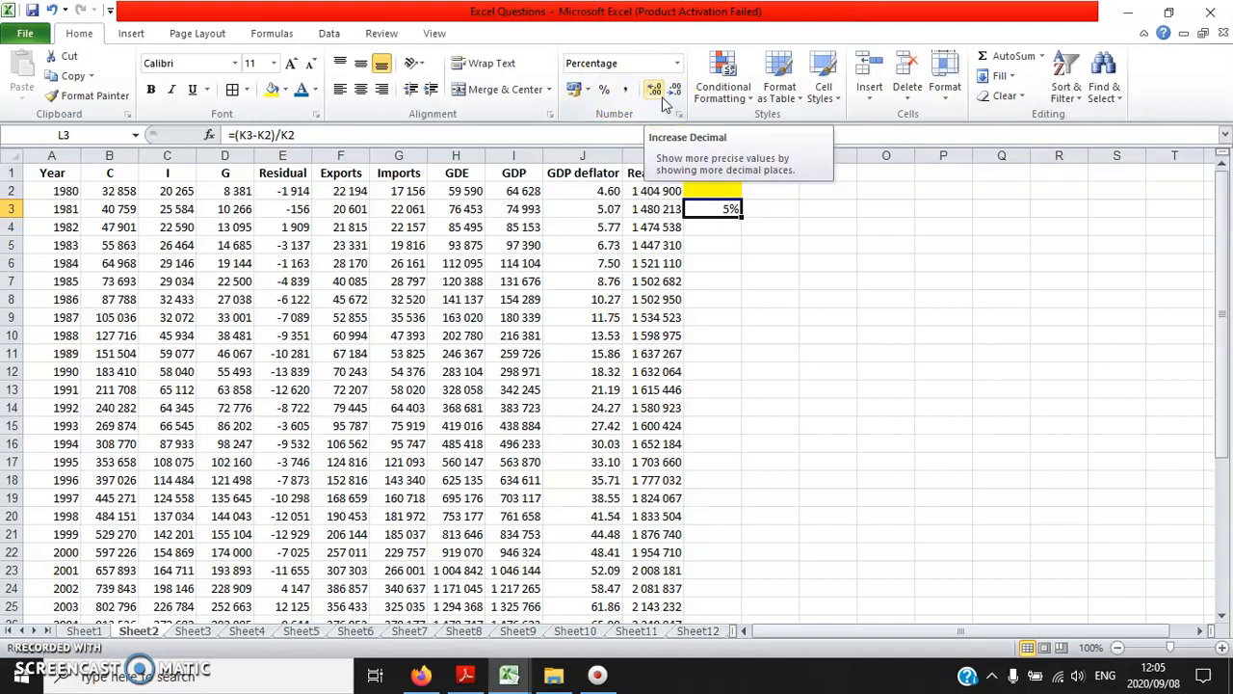
click(655, 94)
click(654, 94)
click(654, 94)
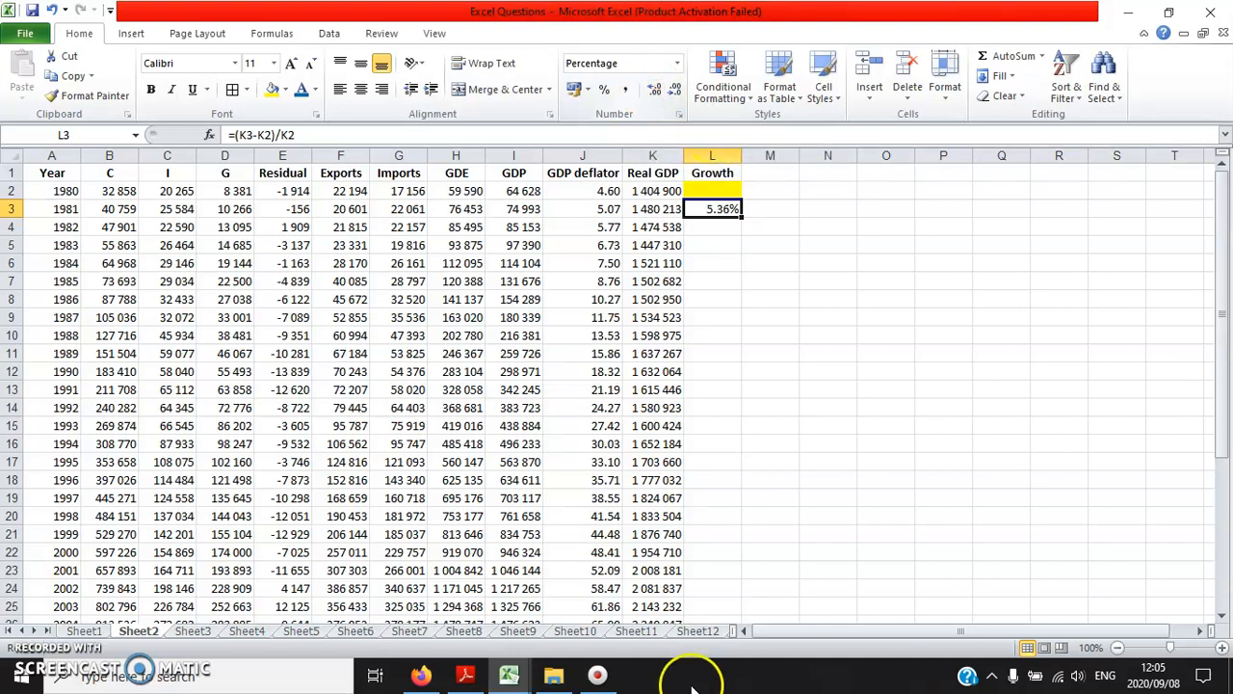
- Compare the 1981 growth rate with cell L3 in the Excel Answers workbook and return to Excel Questions
click(509, 678)
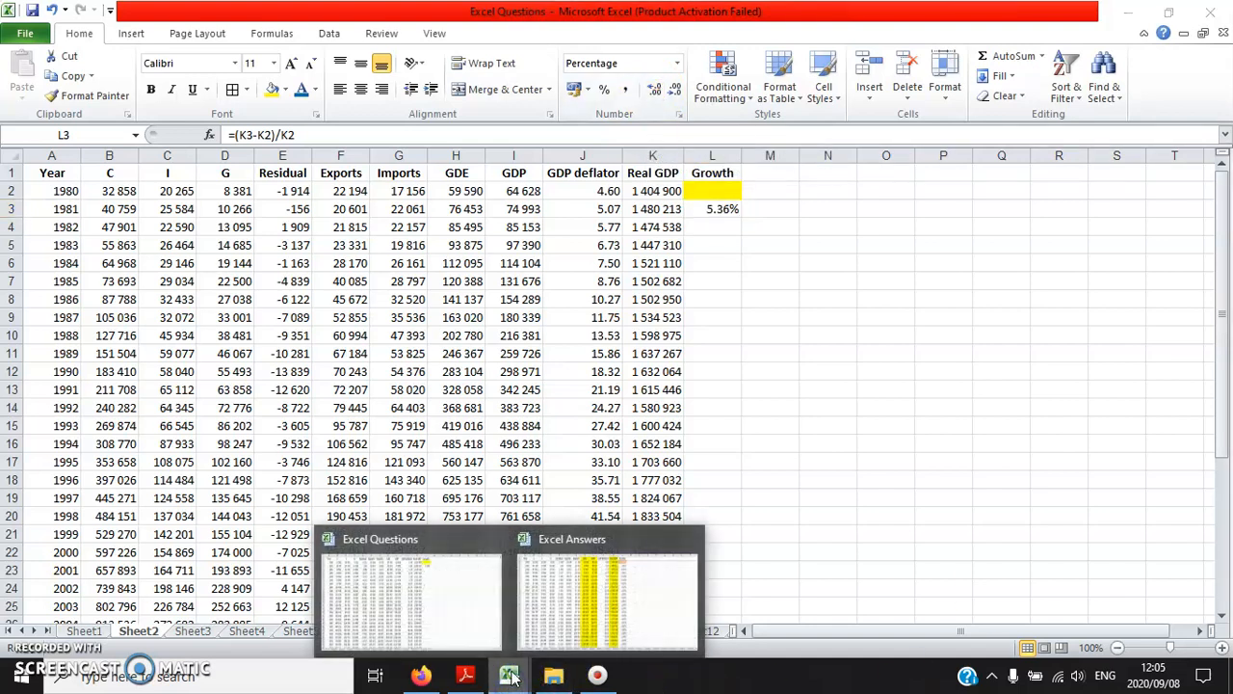
click(557, 607)
click(719, 209)
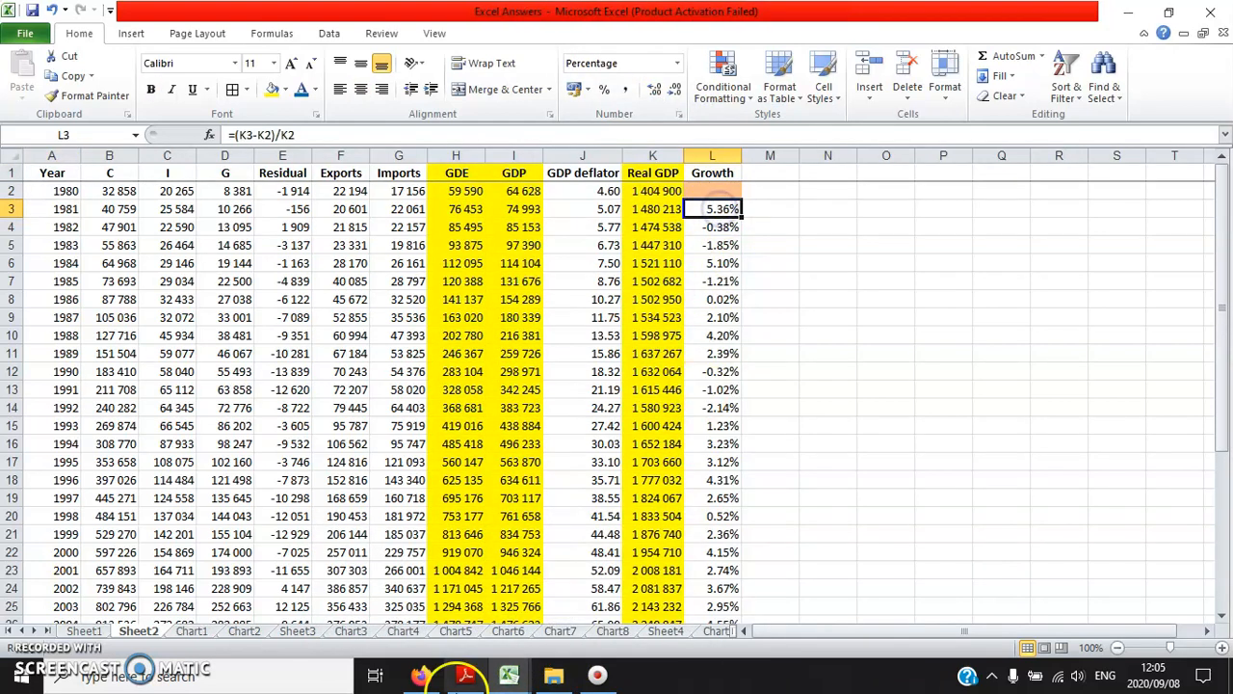
click(510, 677)
click(449, 624)
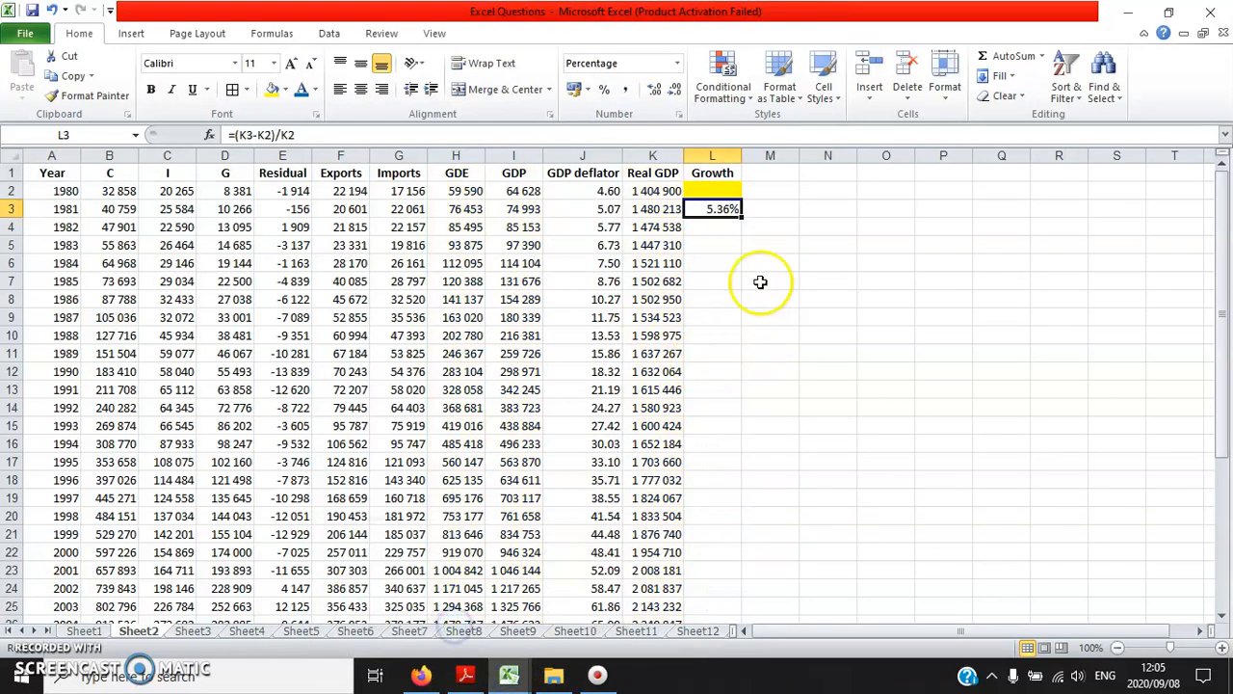
- Fill the growth rate formula from L3 down through the 2016 row
click(722, 209)
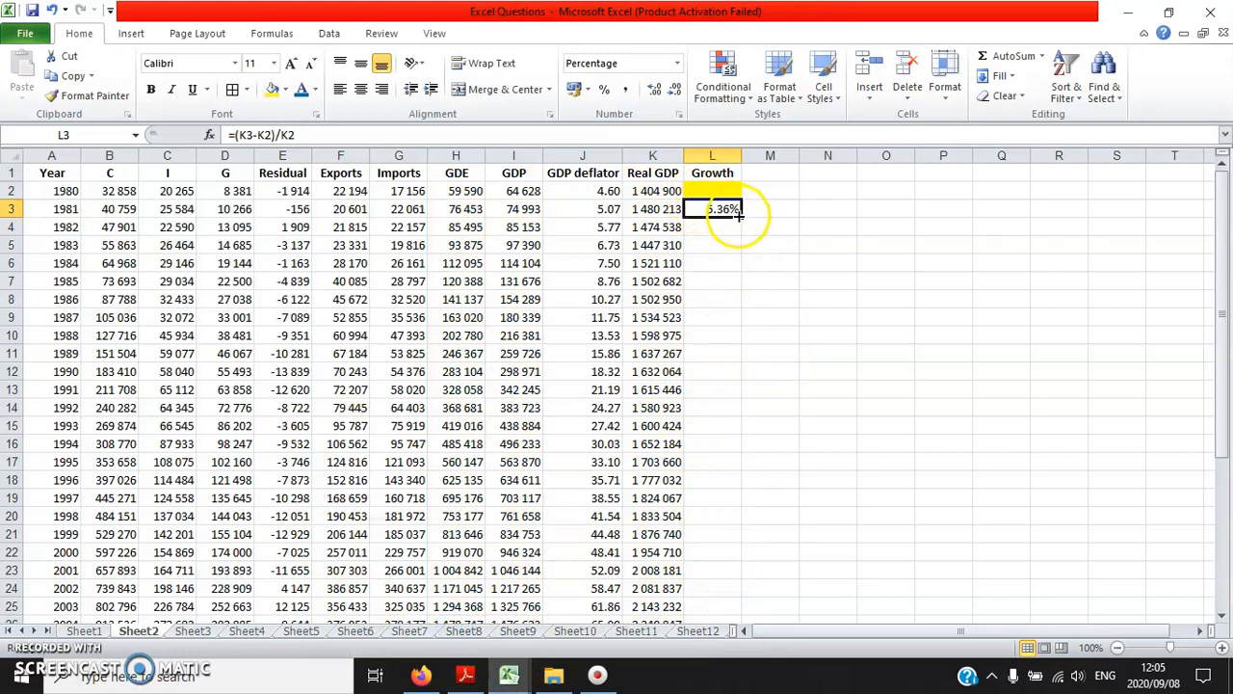
double_click(740, 217)
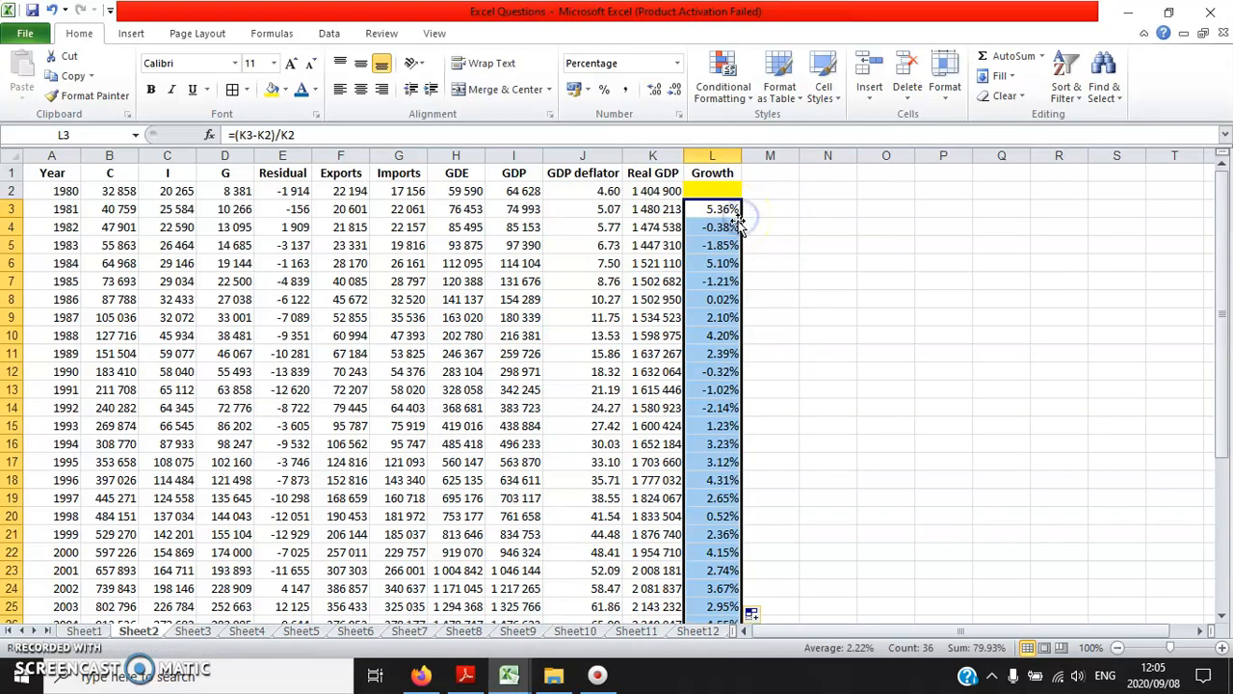
click(723, 244)
- Colour the negative growth rates blue in L4:L5, L7, L12:L14 and L31
drag(718, 227, 709, 239)
click(56, 230)
click(301, 89)
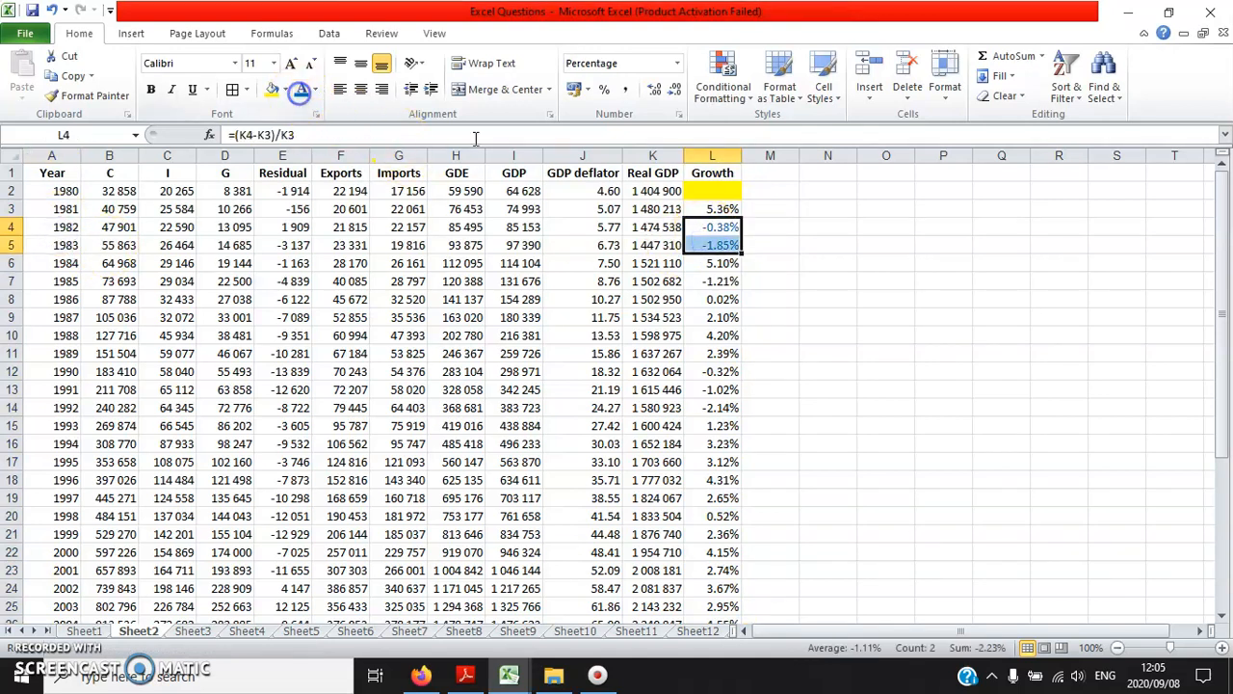
click(718, 281)
click(301, 89)
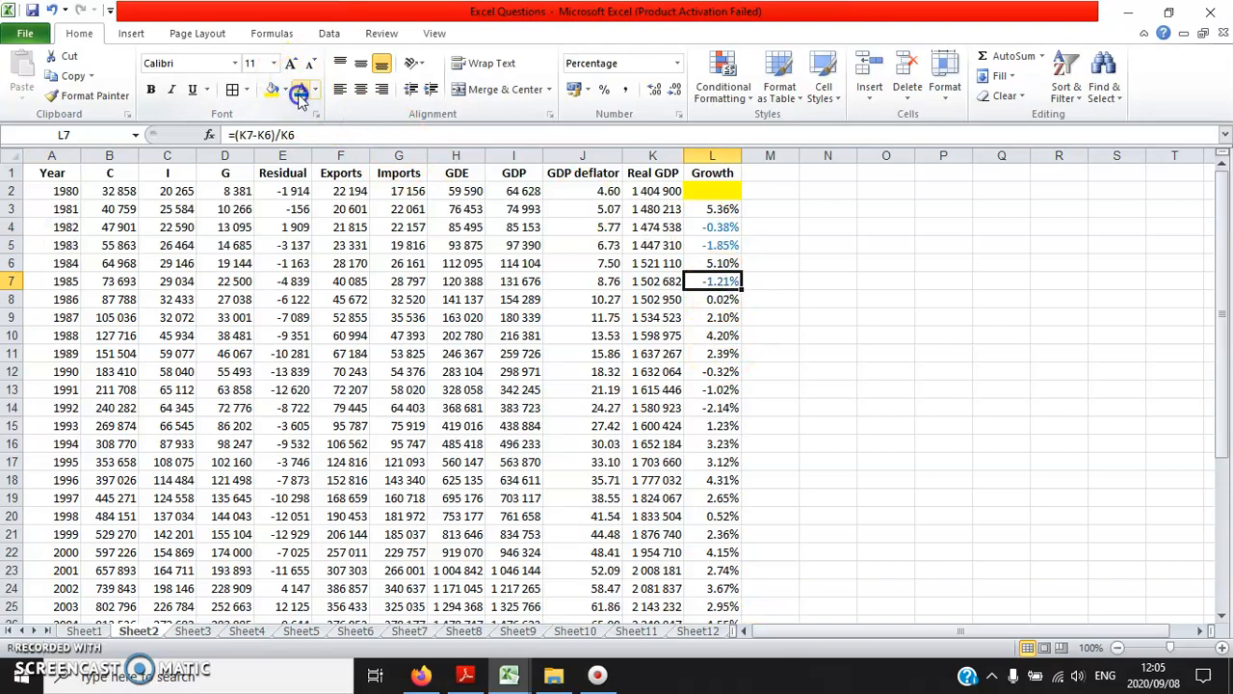
drag(718, 372, 718, 408)
click(302, 89)
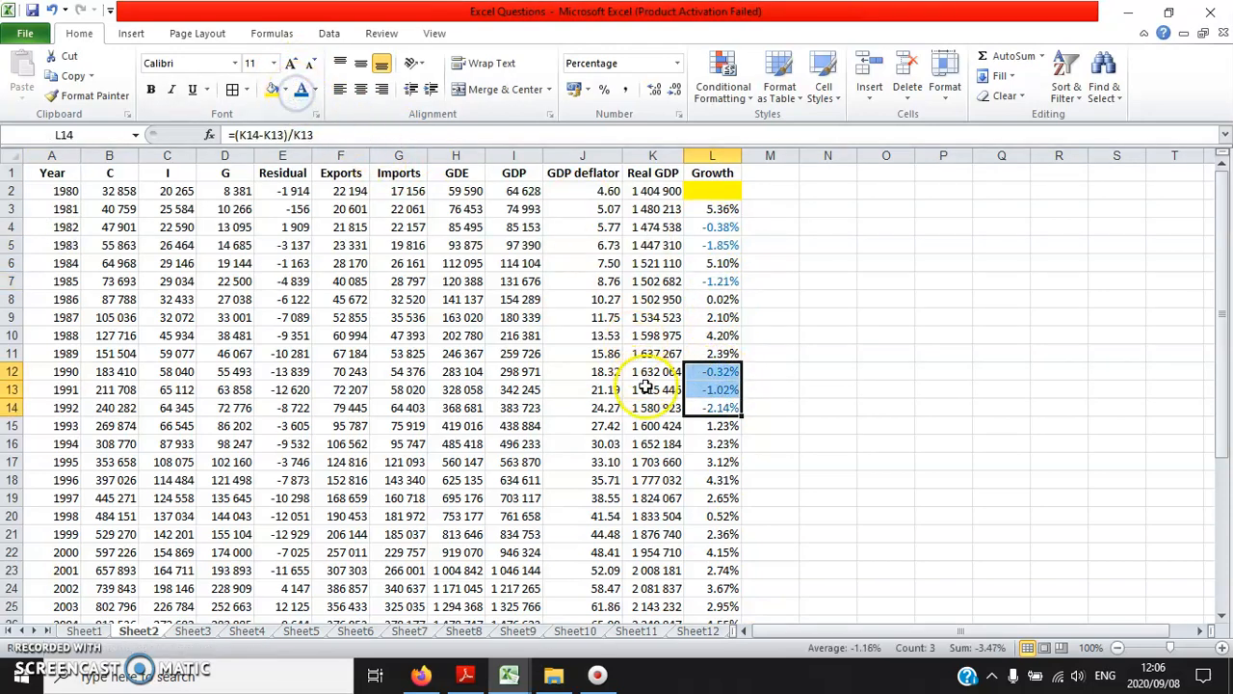
scroll(647, 389, down, 4)
click(705, 498)
click(302, 89)
scroll(859, 457, down, 4)
scroll(860, 465, up, 8)
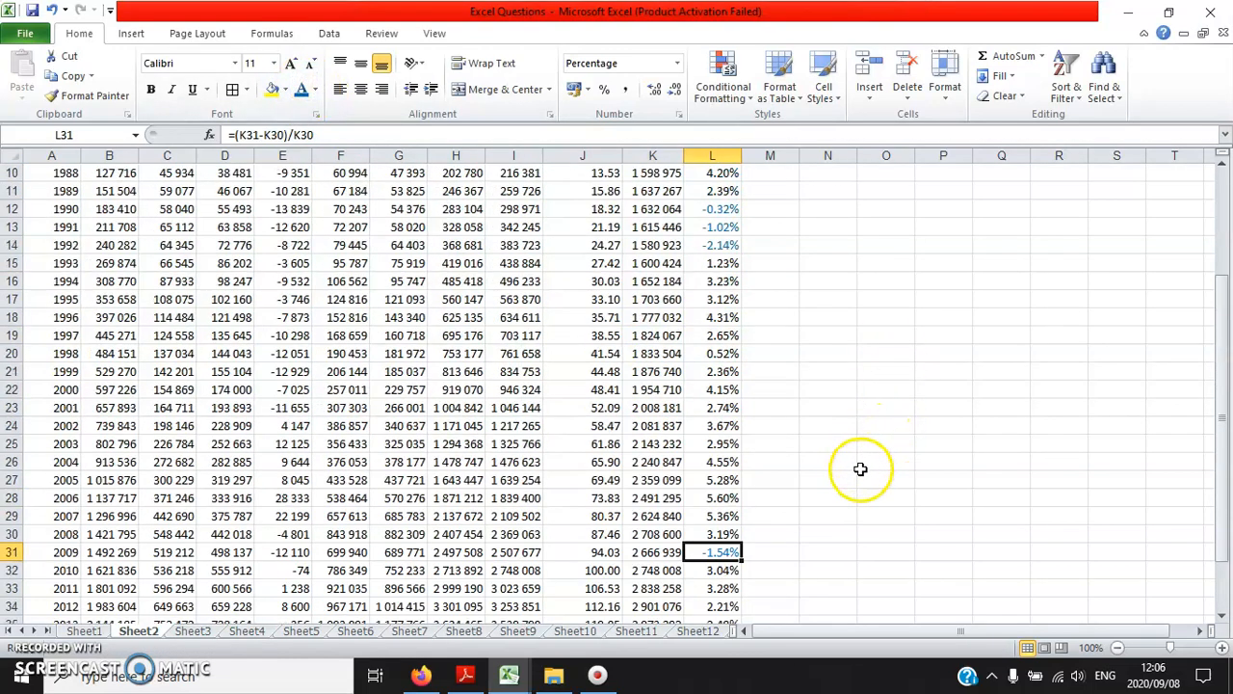
click(719, 209)
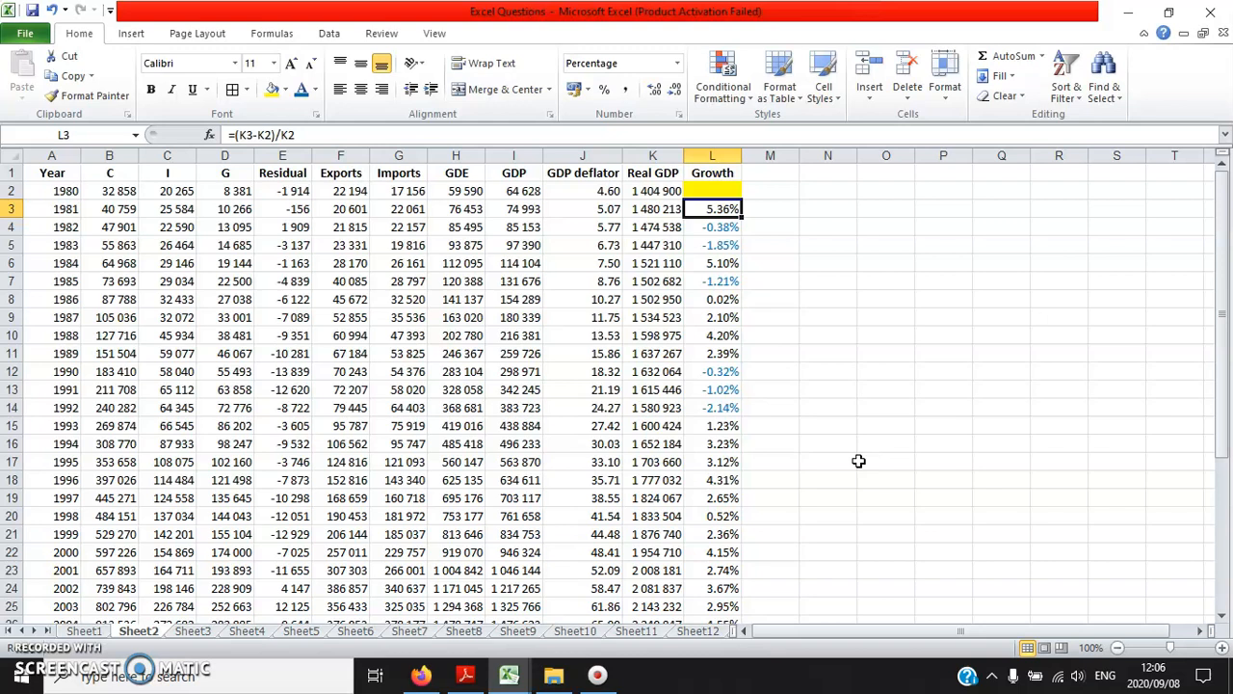
- Read chart questions 2.5 and 2.6 in Excel.pdf in Adobe Reader and return to the Excel Questions workbook
click(465, 674)
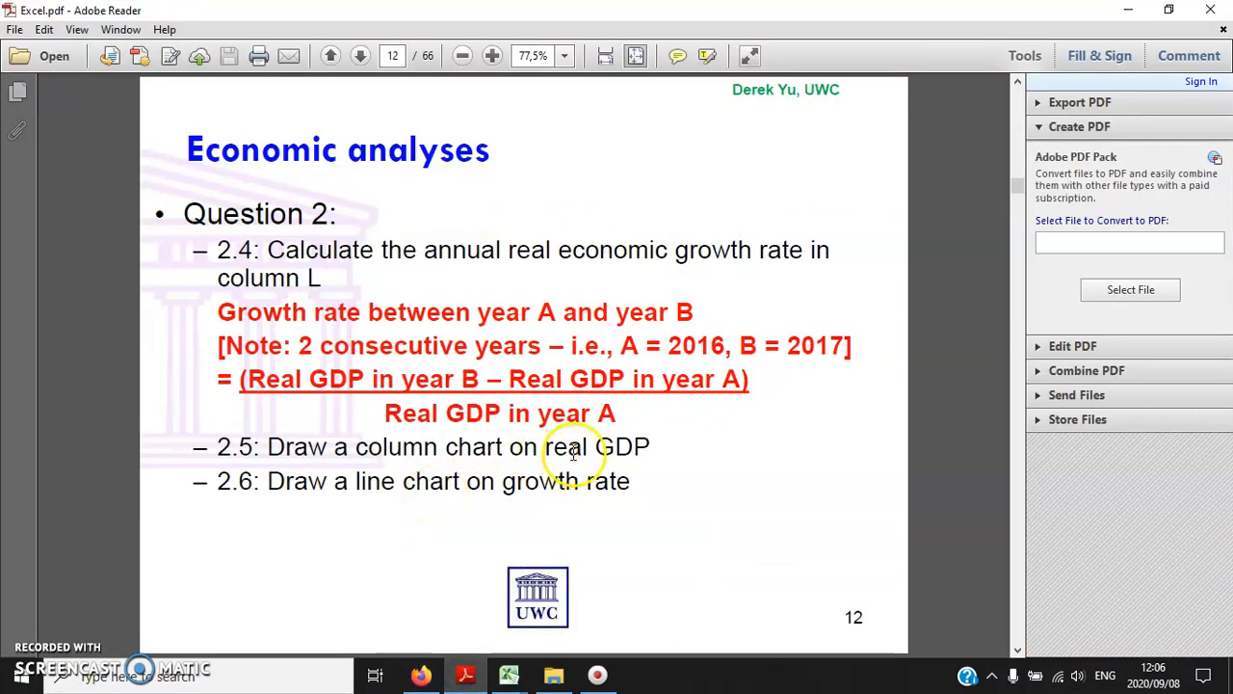
mouse_move(508, 678)
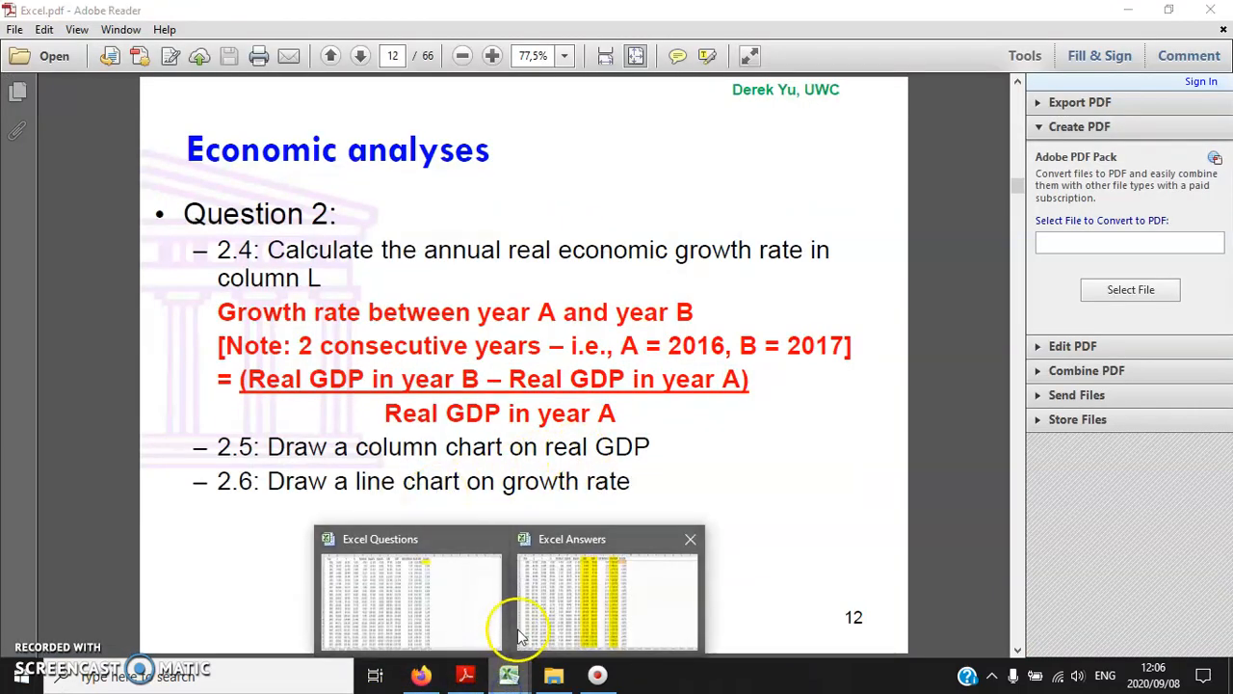
click(468, 605)
- Insert a 2-D clustered column chart of the real GDP values in K2:K38 on Sheet2
scroll(722, 389, down, 7)
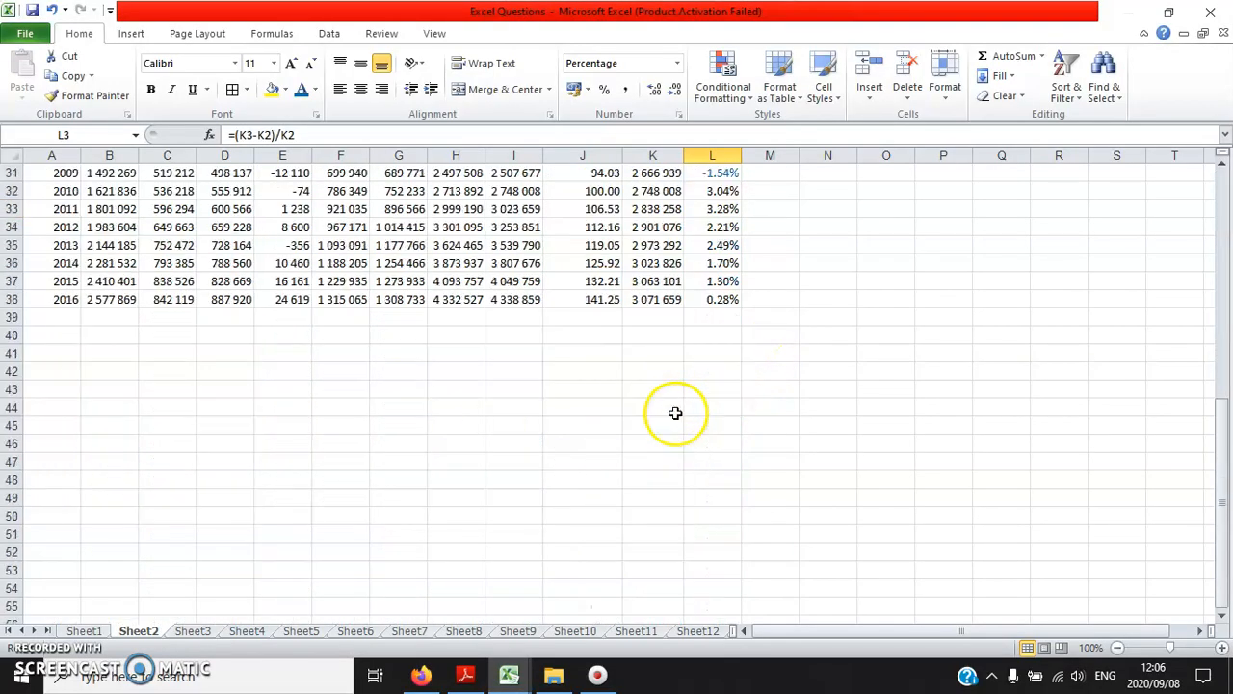
drag(653, 465, 649, 190)
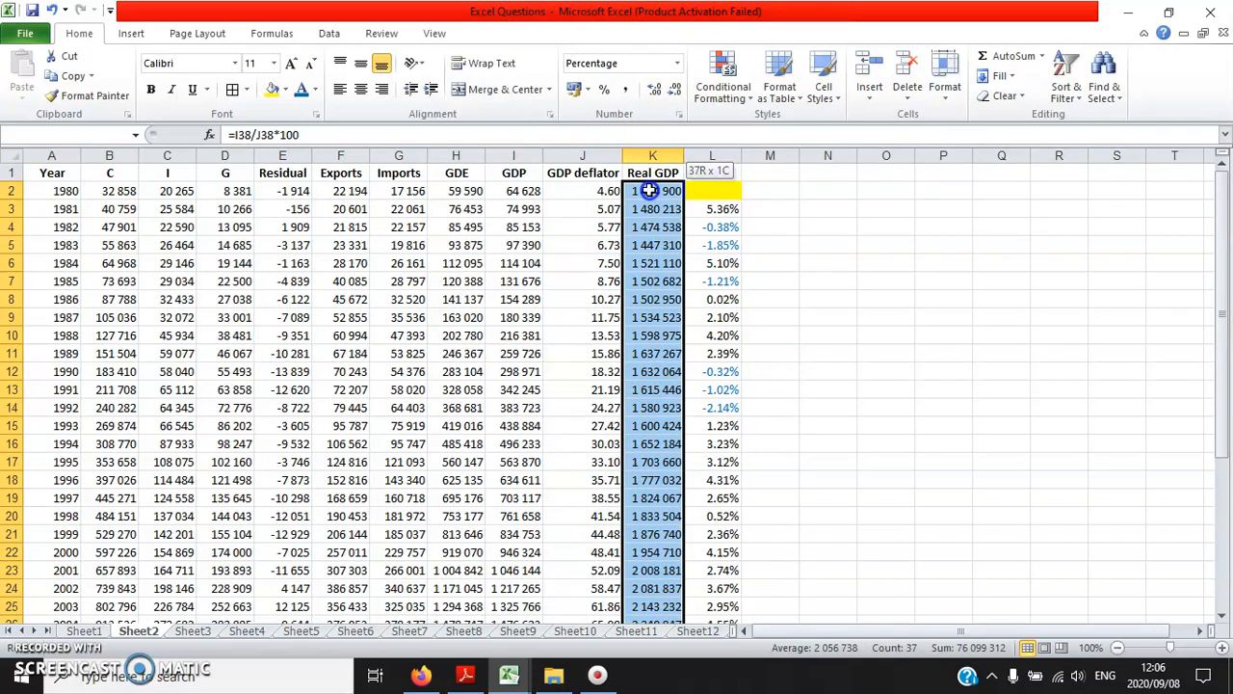
scroll(651, 318, down, 8)
scroll(640, 356, up, 8)
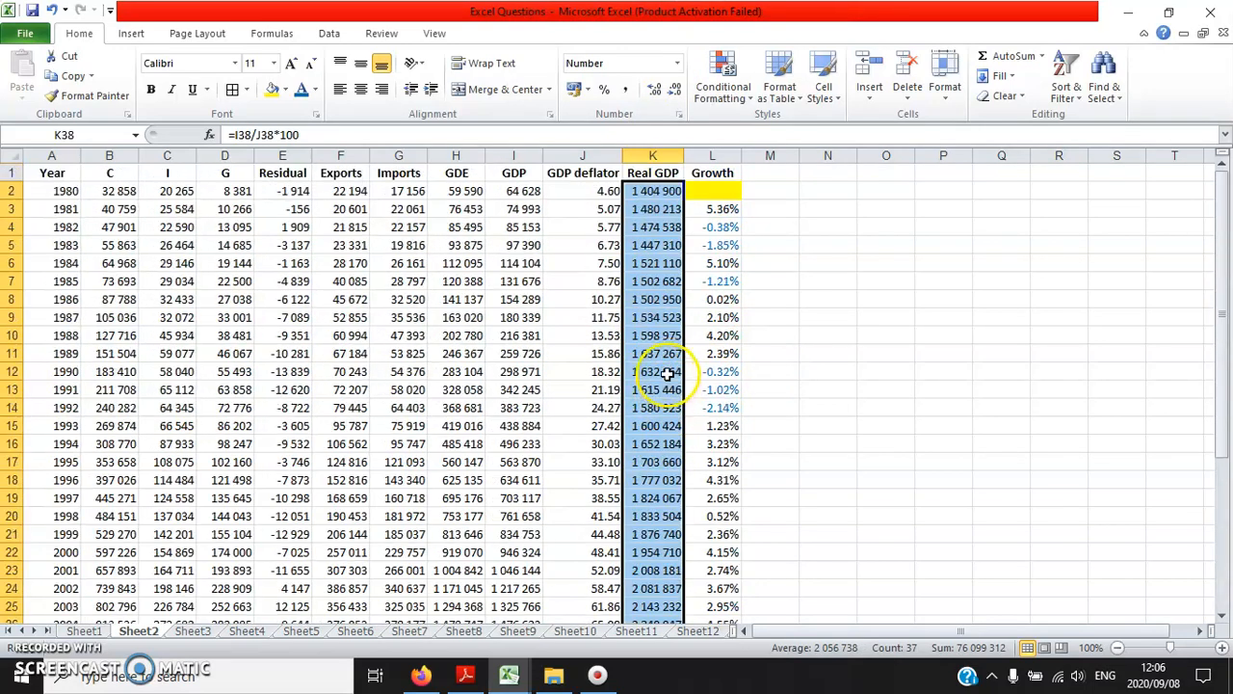
click(132, 34)
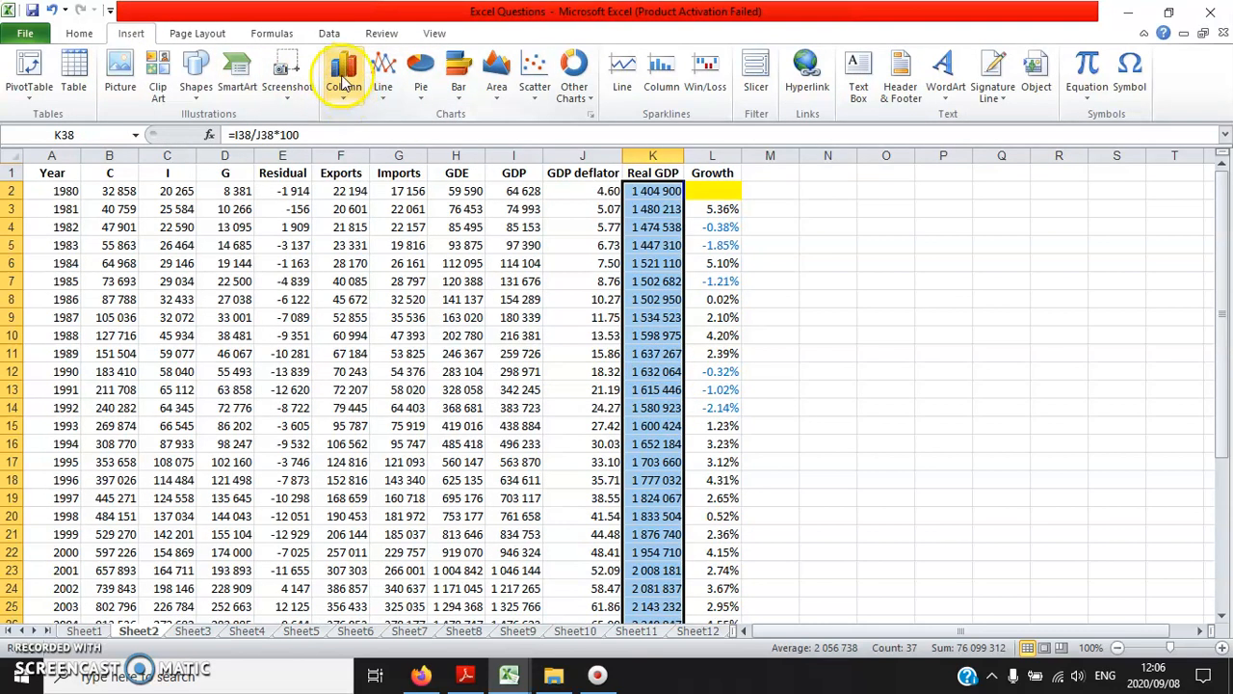
click(344, 82)
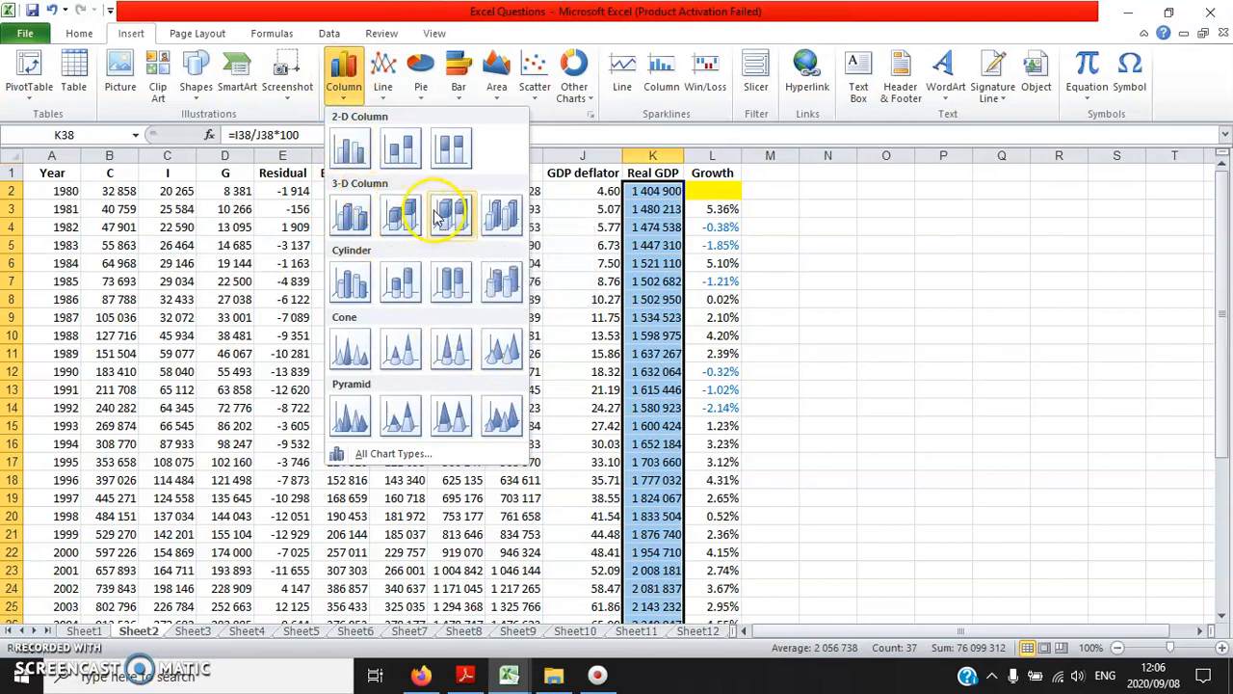
click(353, 152)
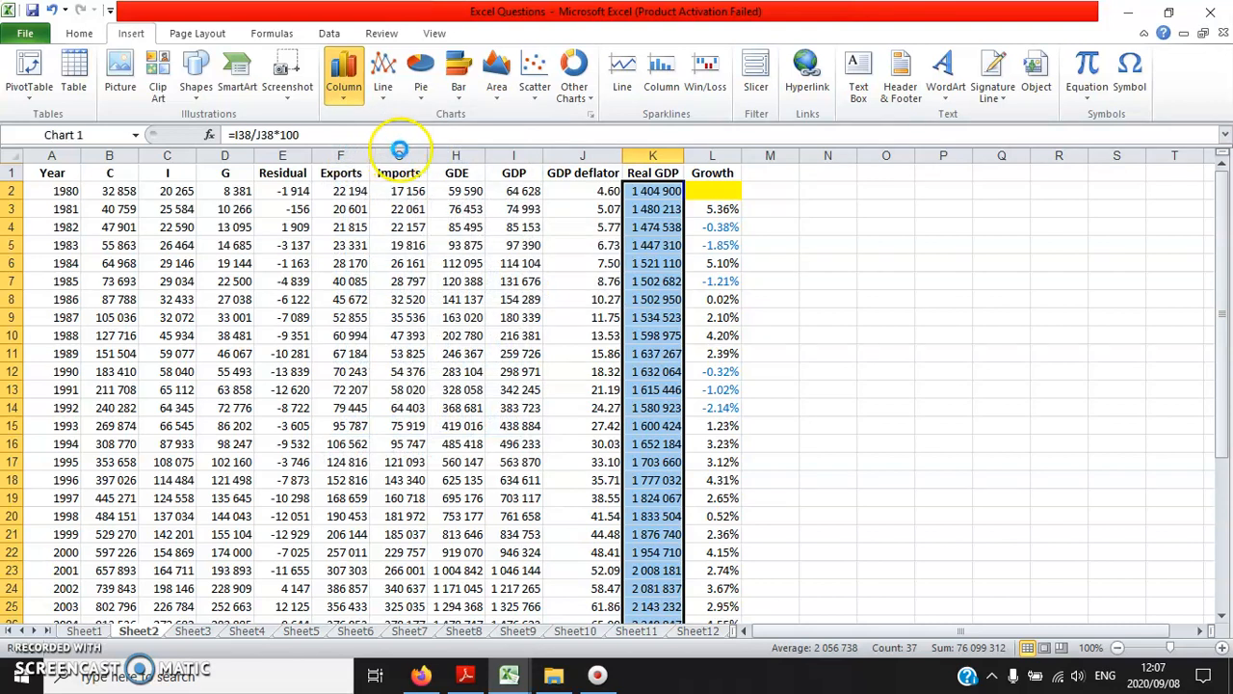
- Reposition the real GDP column chart on the sheet and delete its Series1 legend
drag(800, 307, 877, 293)
click(892, 390)
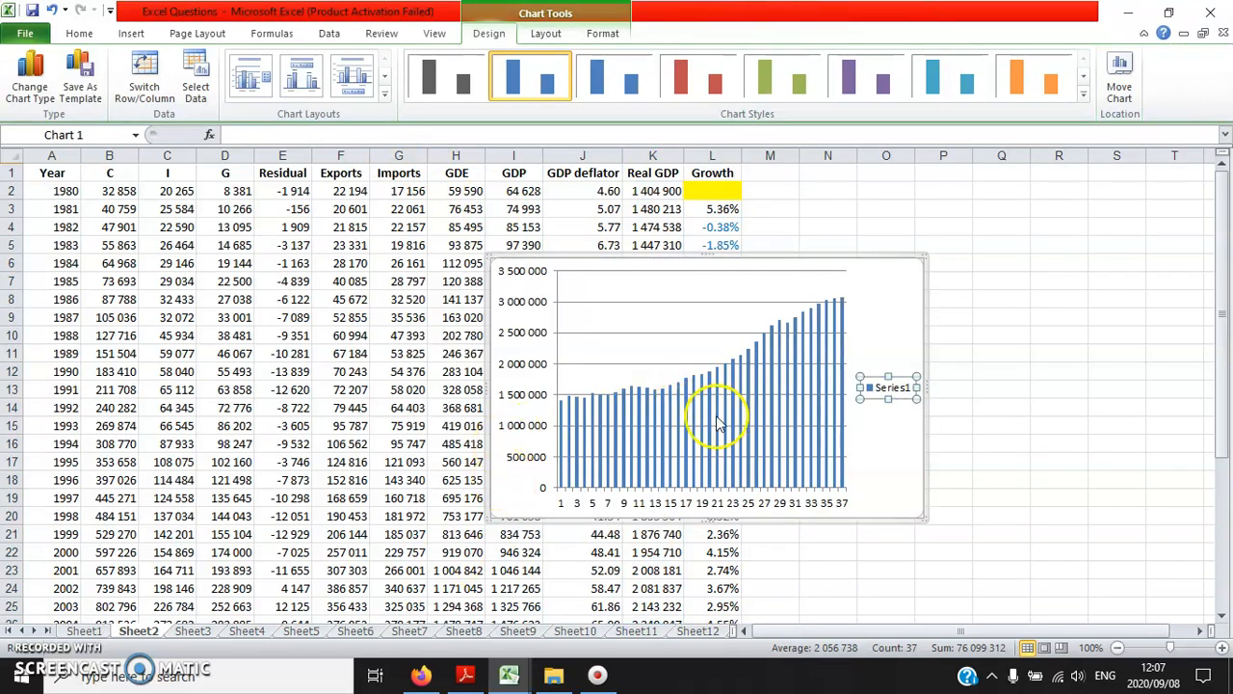
key(Delete)
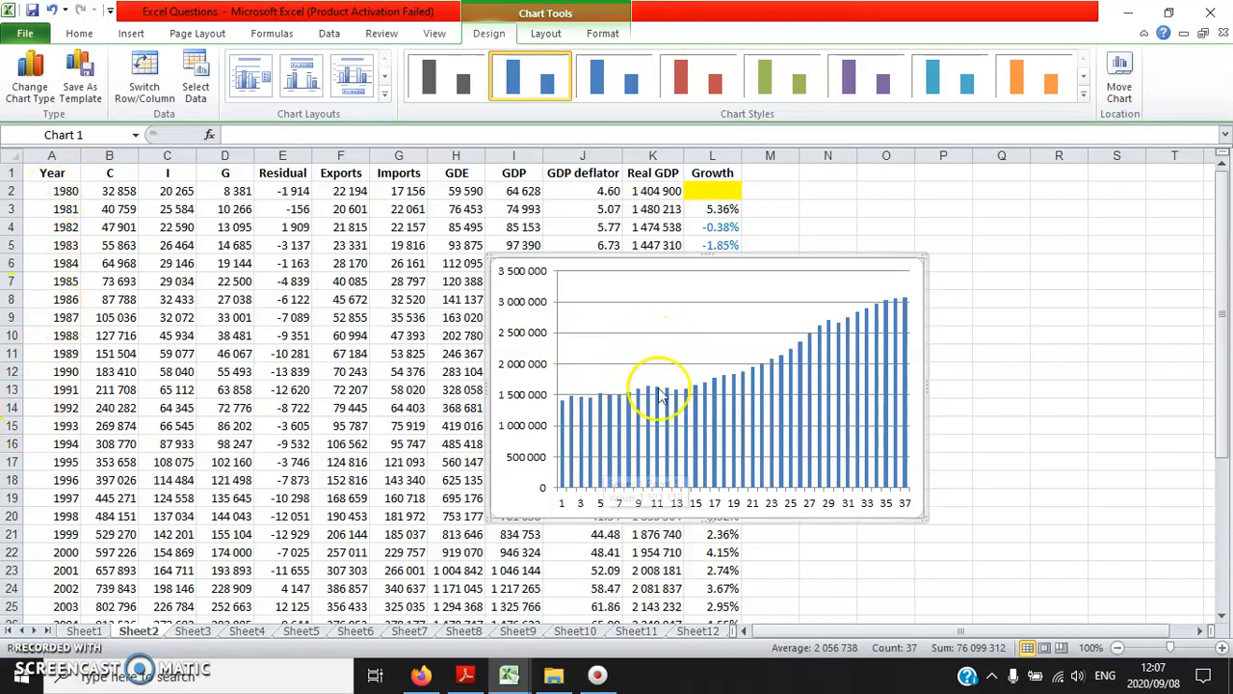
- Set the real GDP chart's horizontal axis labels to the years in Sheet2 A2:A38
right_click(711, 355)
click(769, 427)
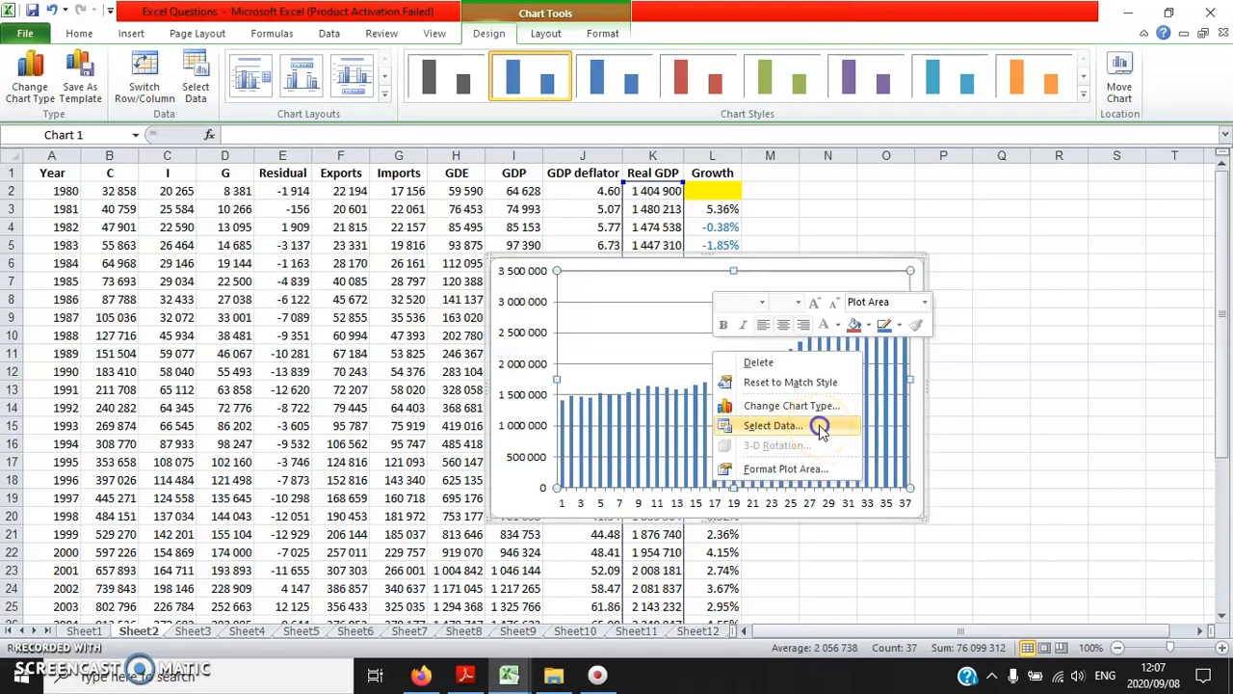
click(819, 427)
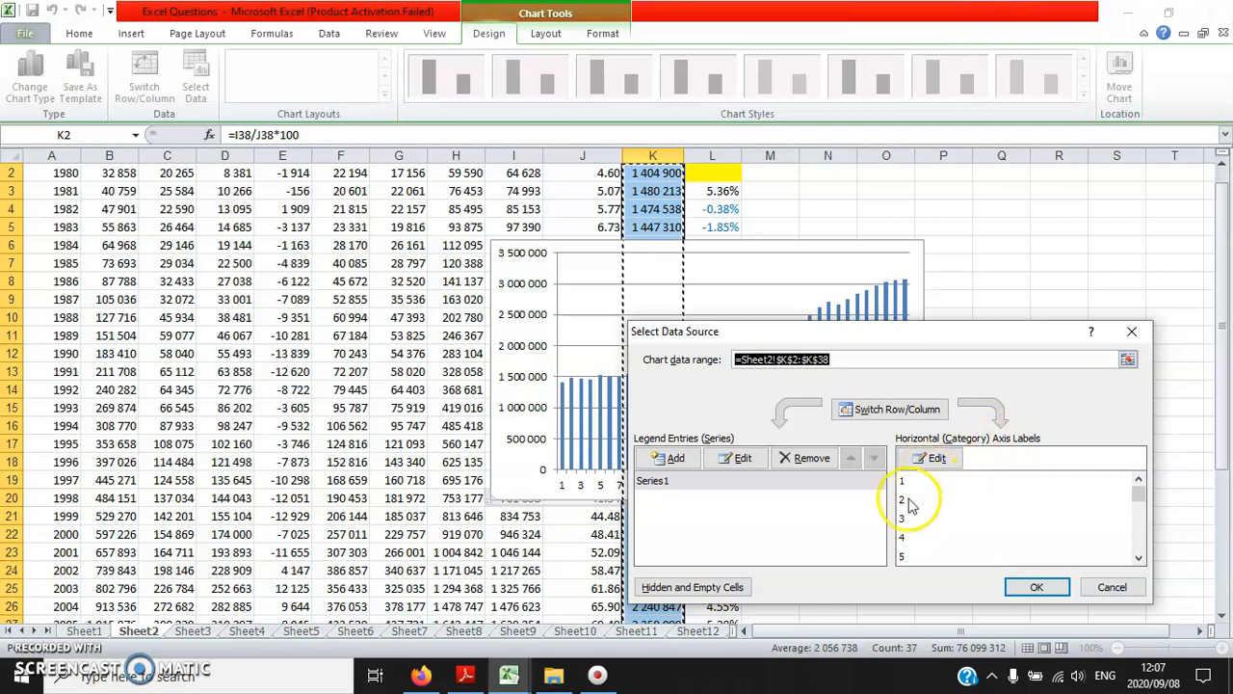
click(933, 459)
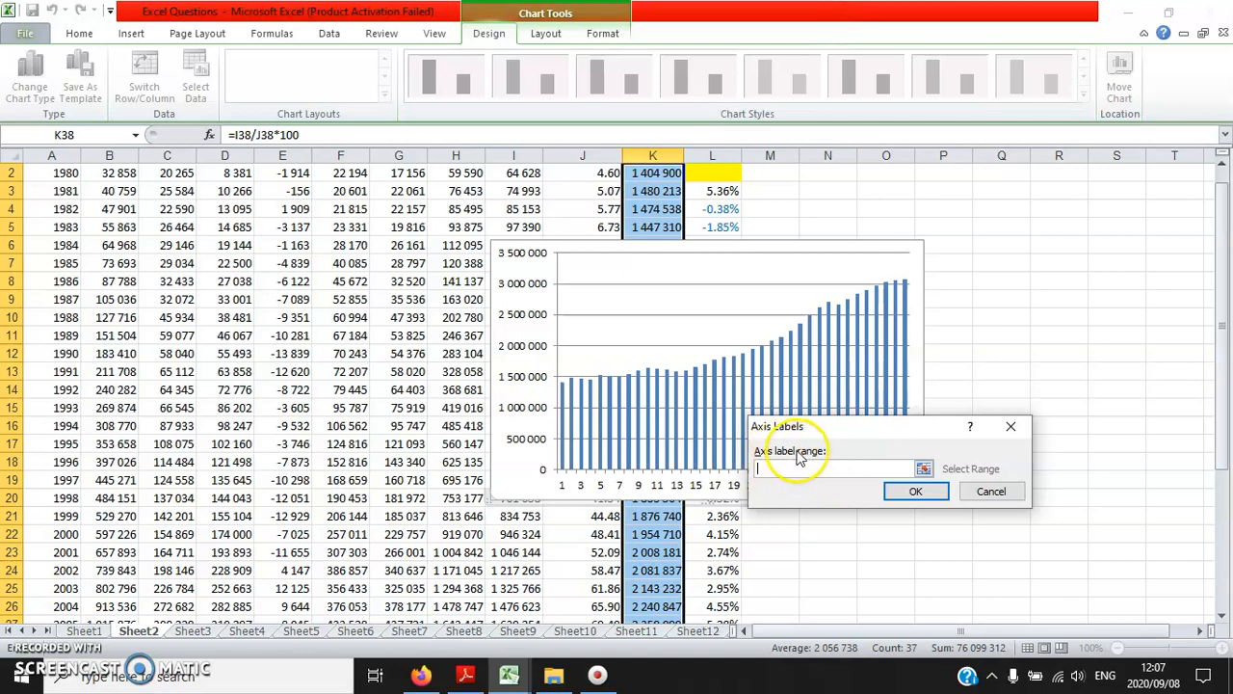
scroll(60, 231, up, 1)
drag(44, 189, 55, 598)
scroll(820, 530, up, 3)
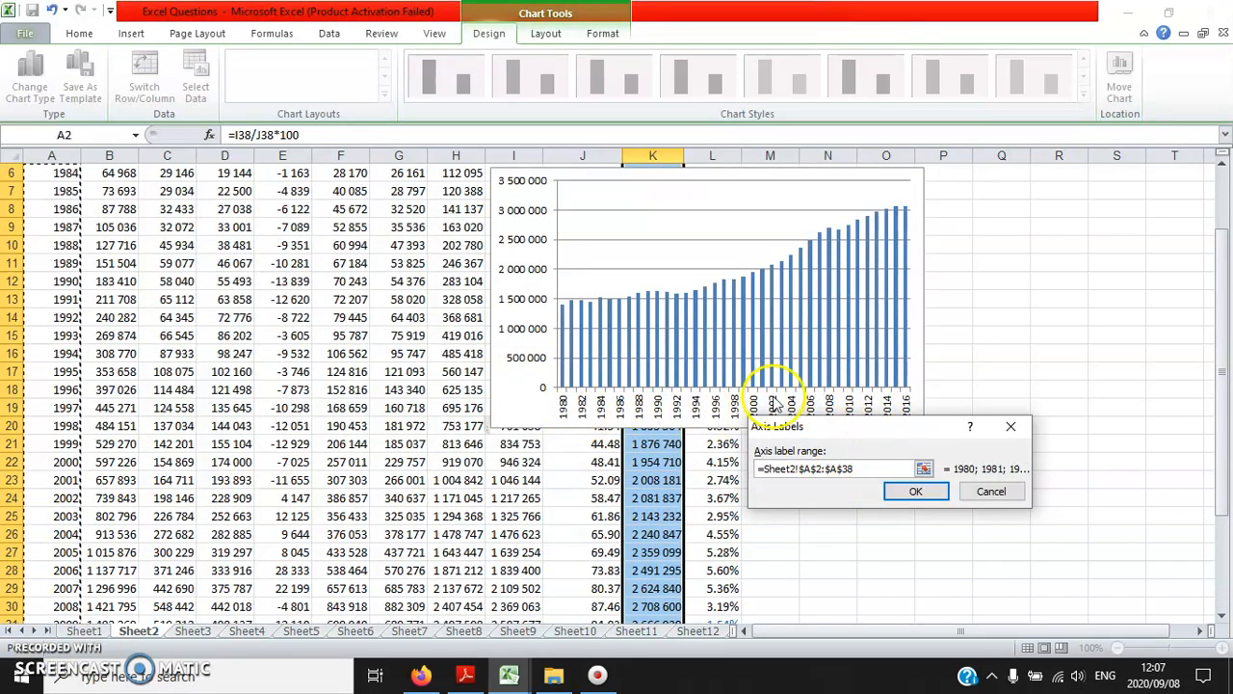
click(916, 490)
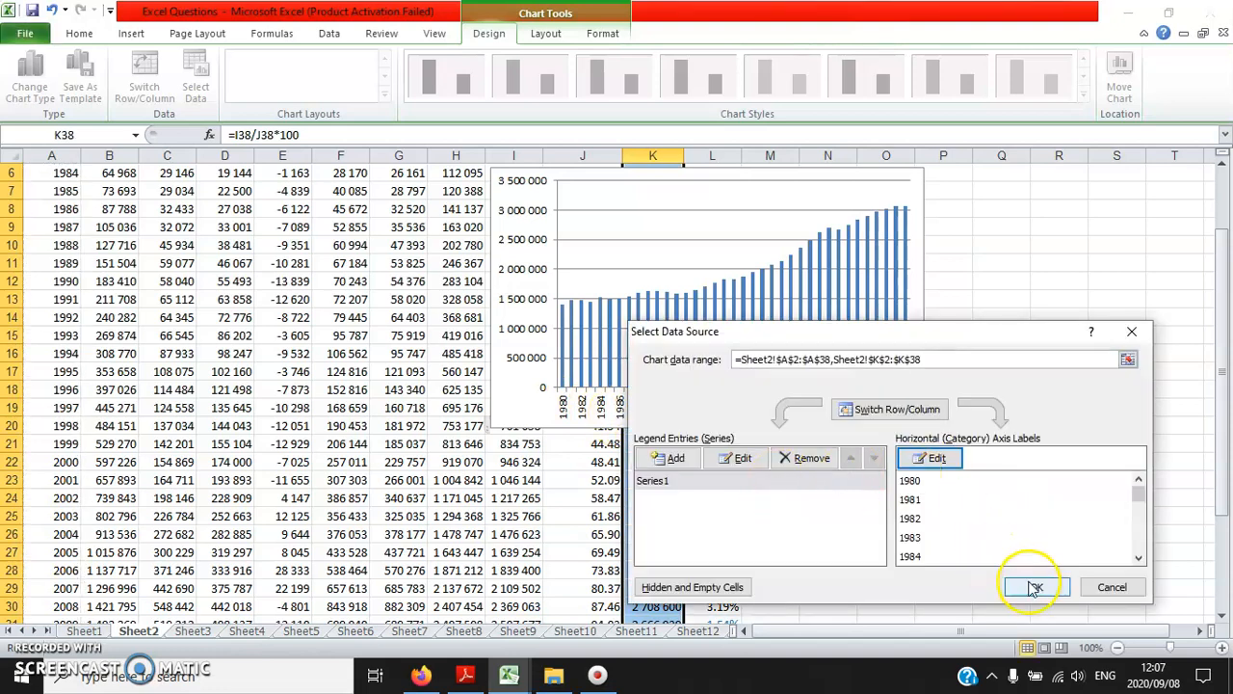
click(1037, 589)
scroll(682, 490, up, 2)
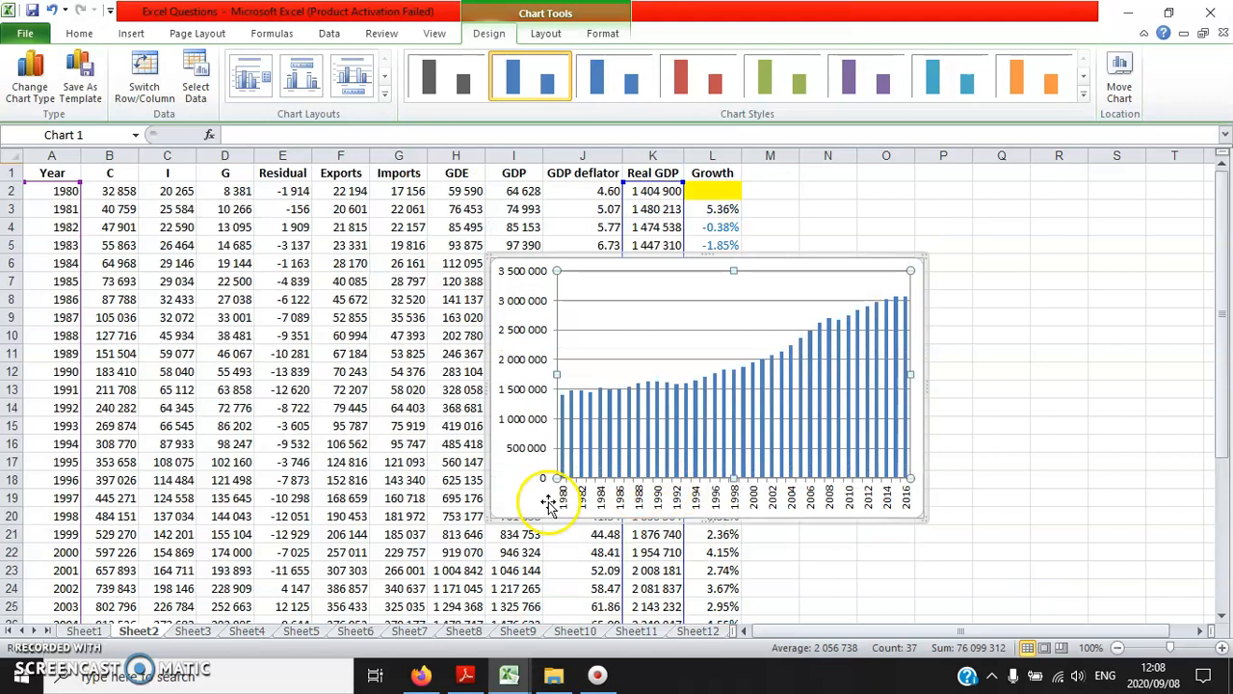
- Move the real GDP column chart to a new sheet named Chart1
mouse_move(511, 491)
mouse_down()
mouse_move(382, 434)
mouse_move(353, 461)
mouse_move(214, 474)
mouse_move(599, 451)
mouse_move(521, 457)
mouse_move(523, 482)
mouse_up()
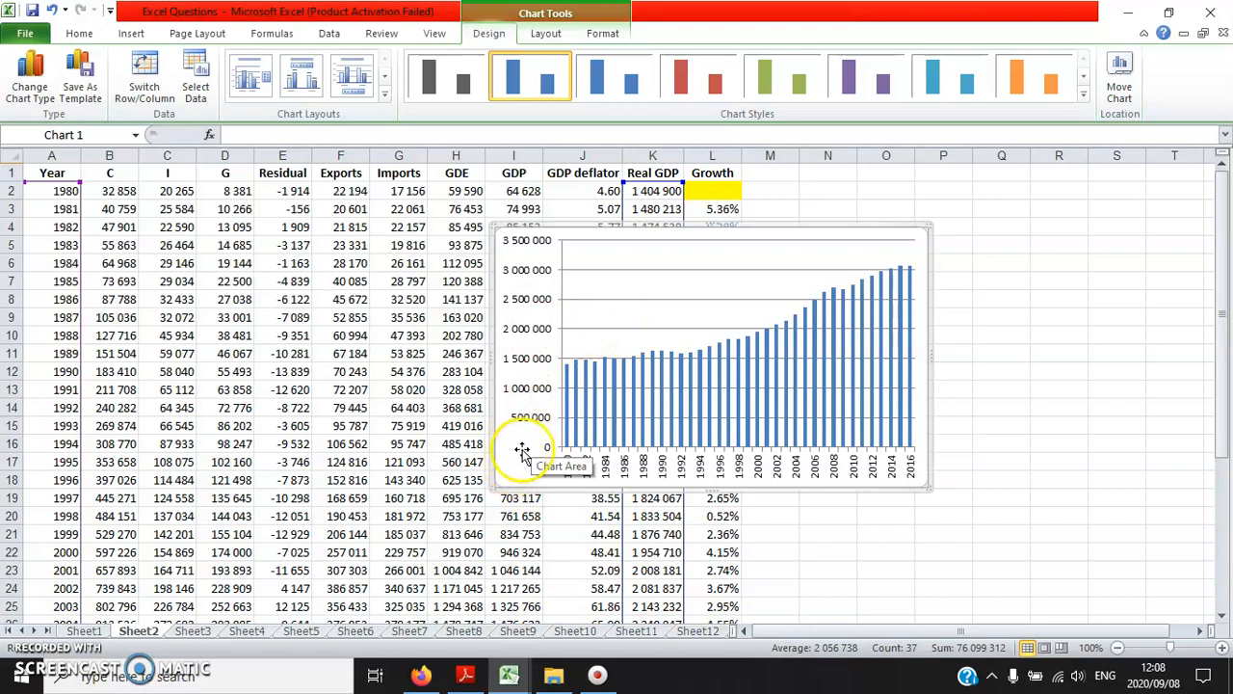
right_click(518, 457)
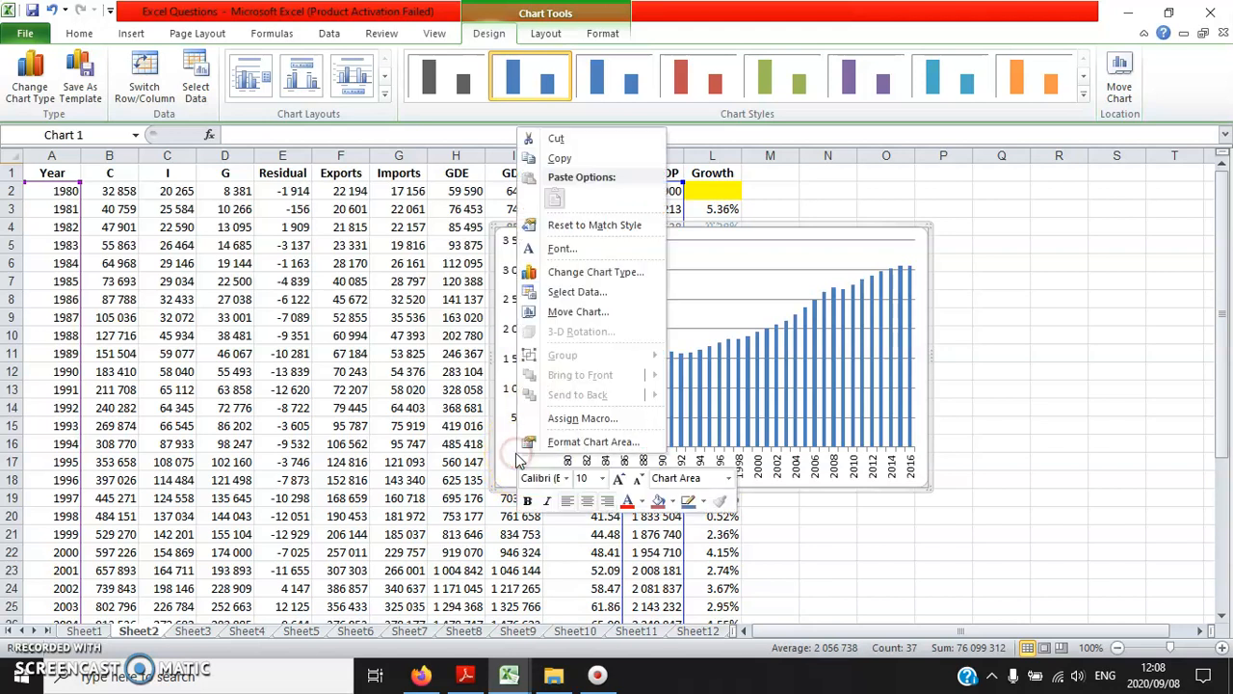
click(606, 317)
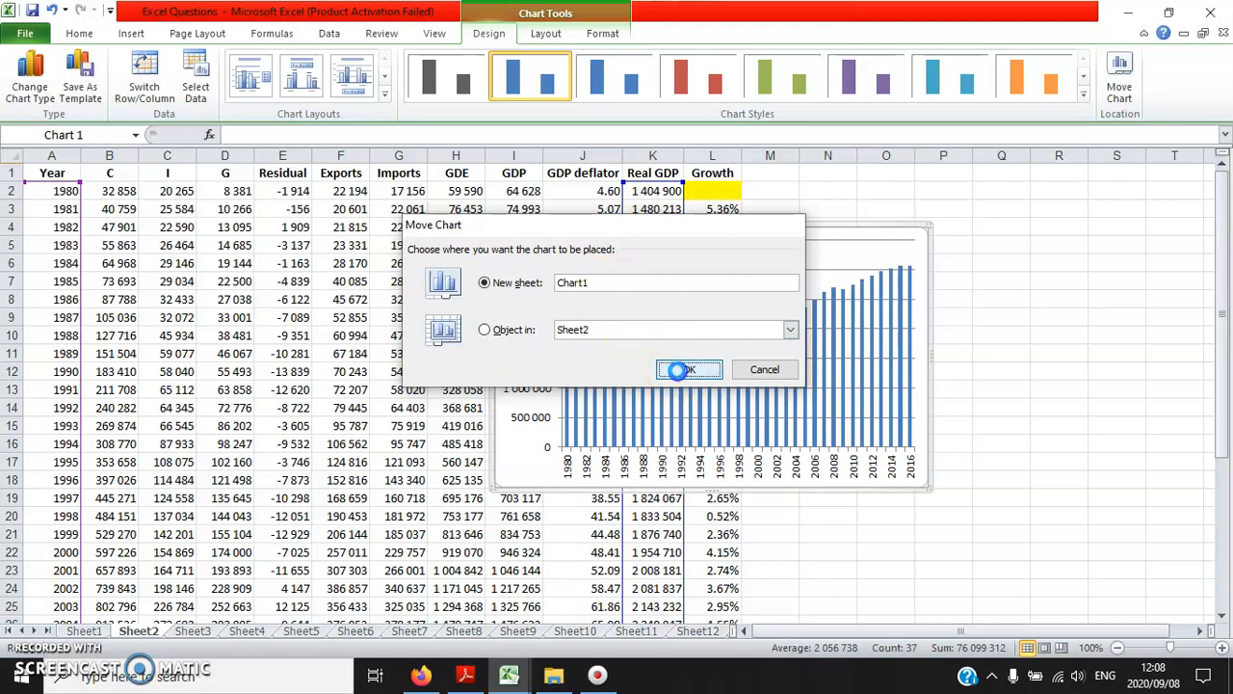
click(677, 370)
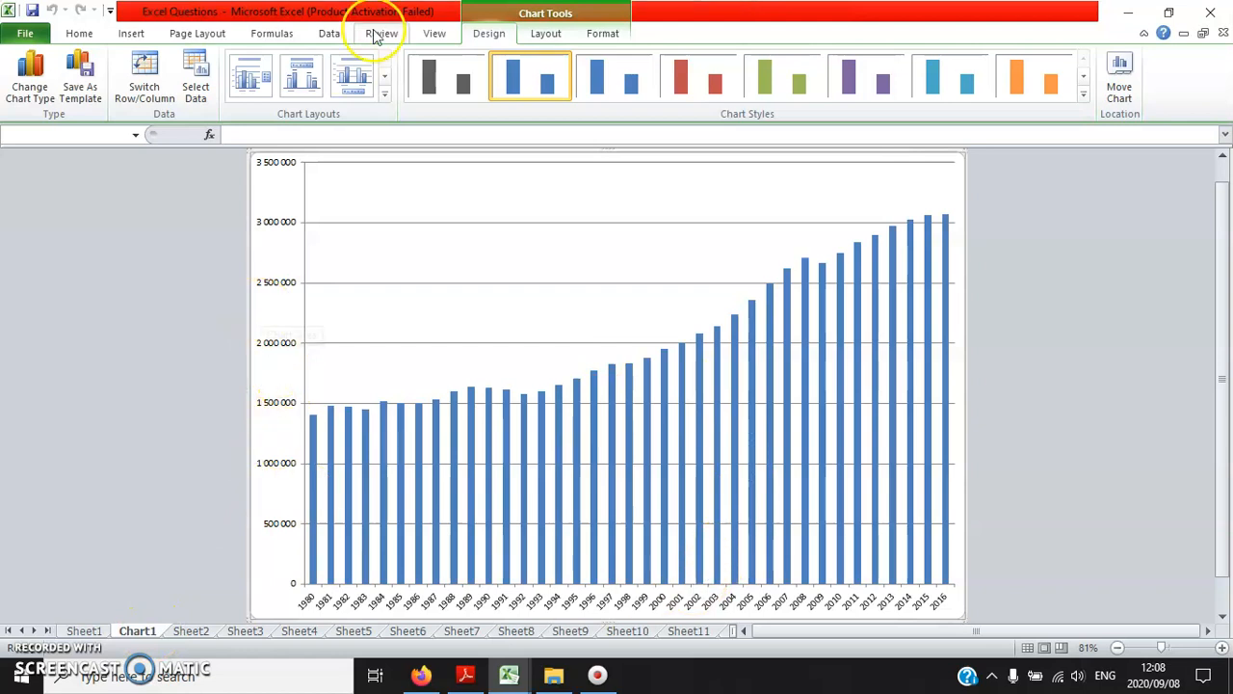
- Fill all columns of the real GDP chart with standard yellow
click(314, 481)
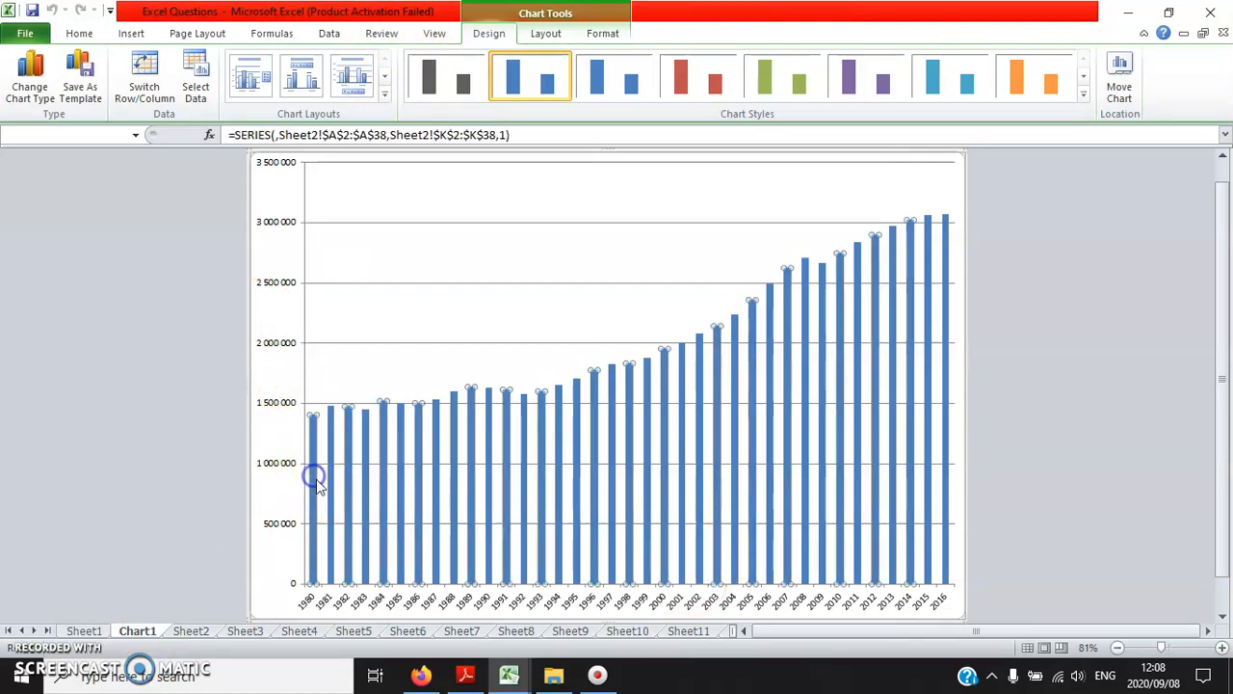
click(77, 34)
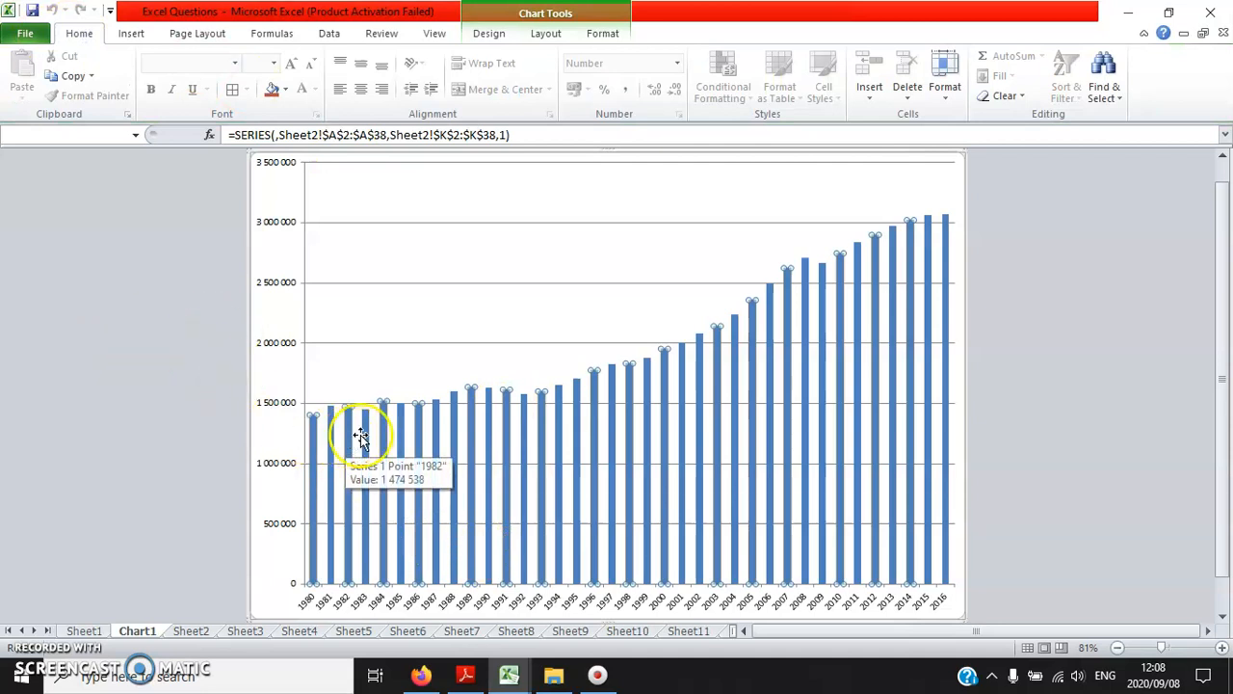
click(284, 90)
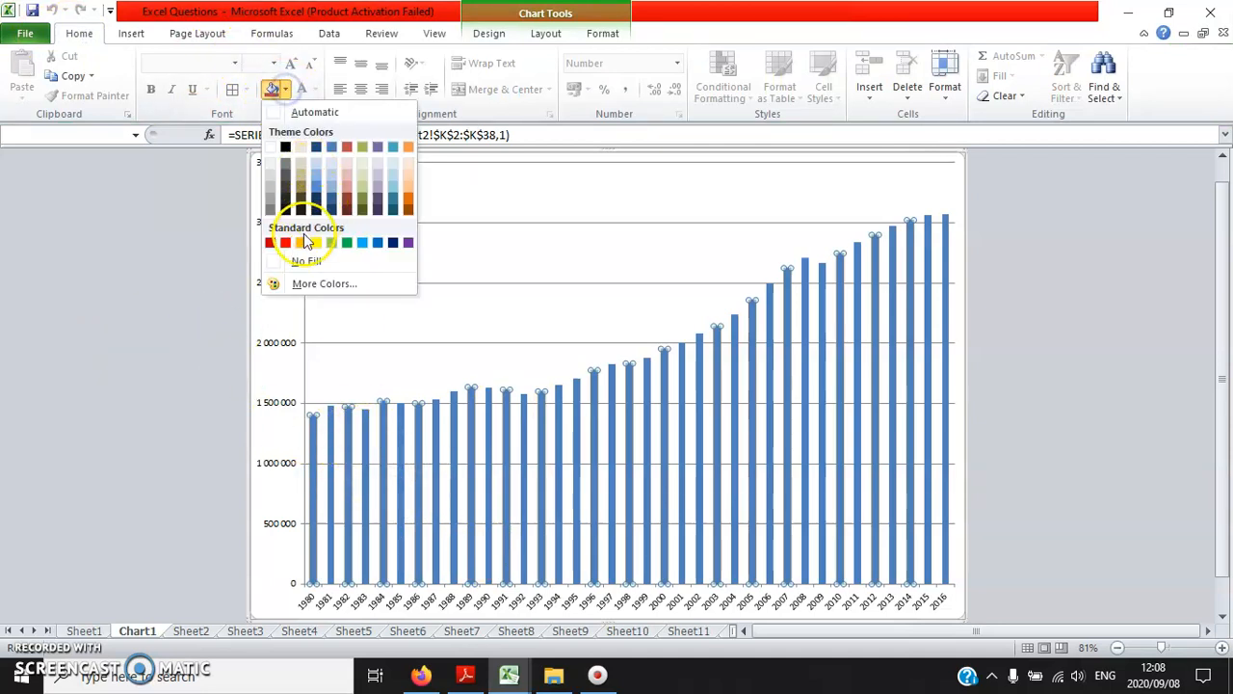
click(318, 242)
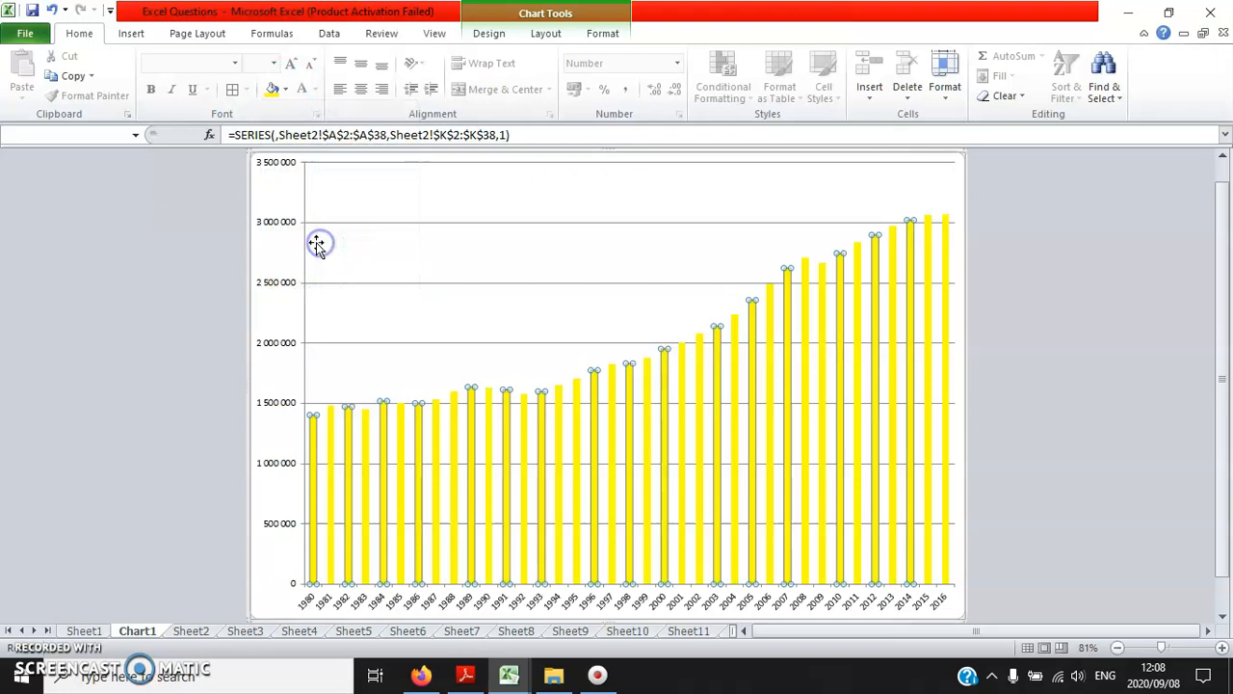
- Increase the text size of the whole real GDP chart to 14
click(270, 380)
click(291, 63)
click(291, 62)
click(291, 63)
mouse_move(488, 421)
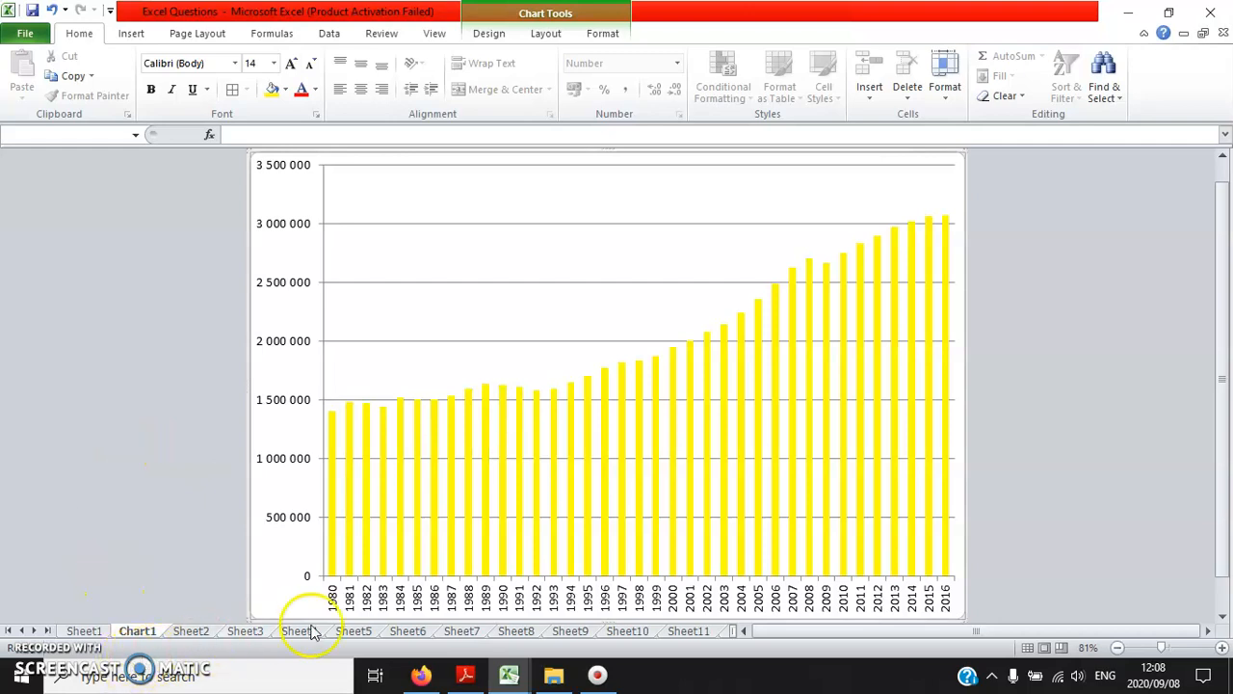
- Check question 2.6 in Excel.pdf in Adobe Reader and return to Sheet2 of the Excel Questions workbook
click(466, 674)
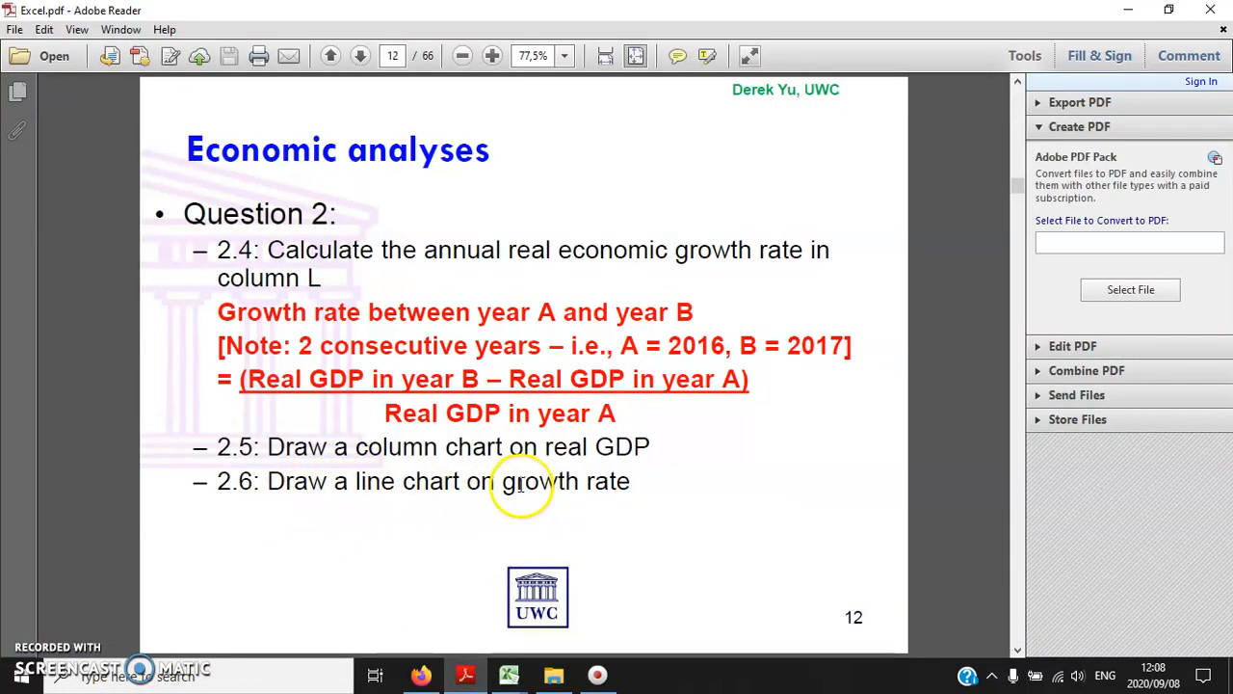
mouse_move(509, 674)
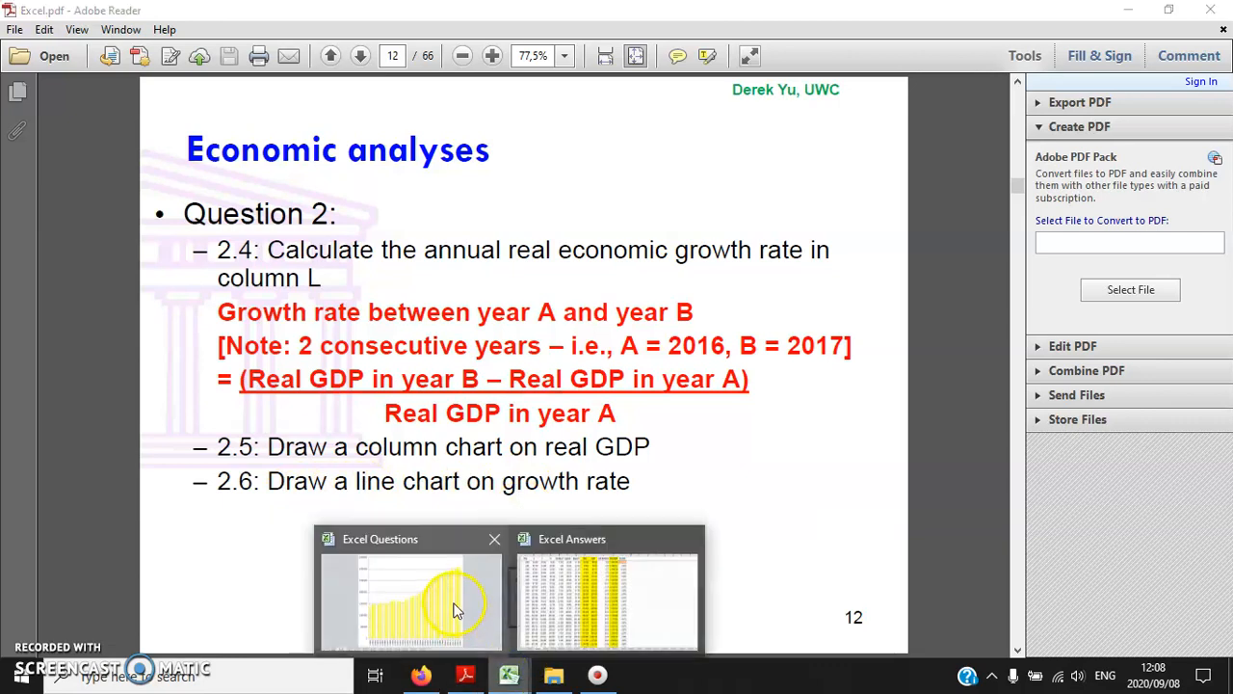
click(457, 610)
click(186, 631)
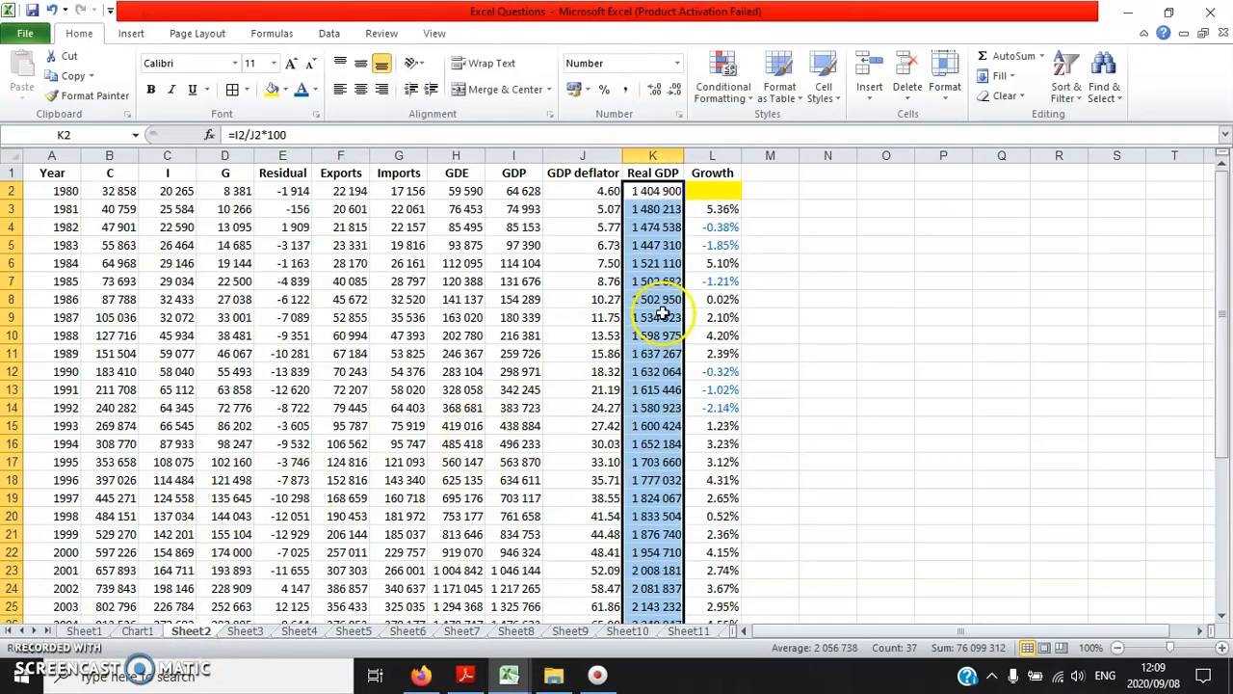
- Insert a 2-D line chart with markers of the growth rates in L3:L38 and delete its legend
click(718, 263)
click(711, 208)
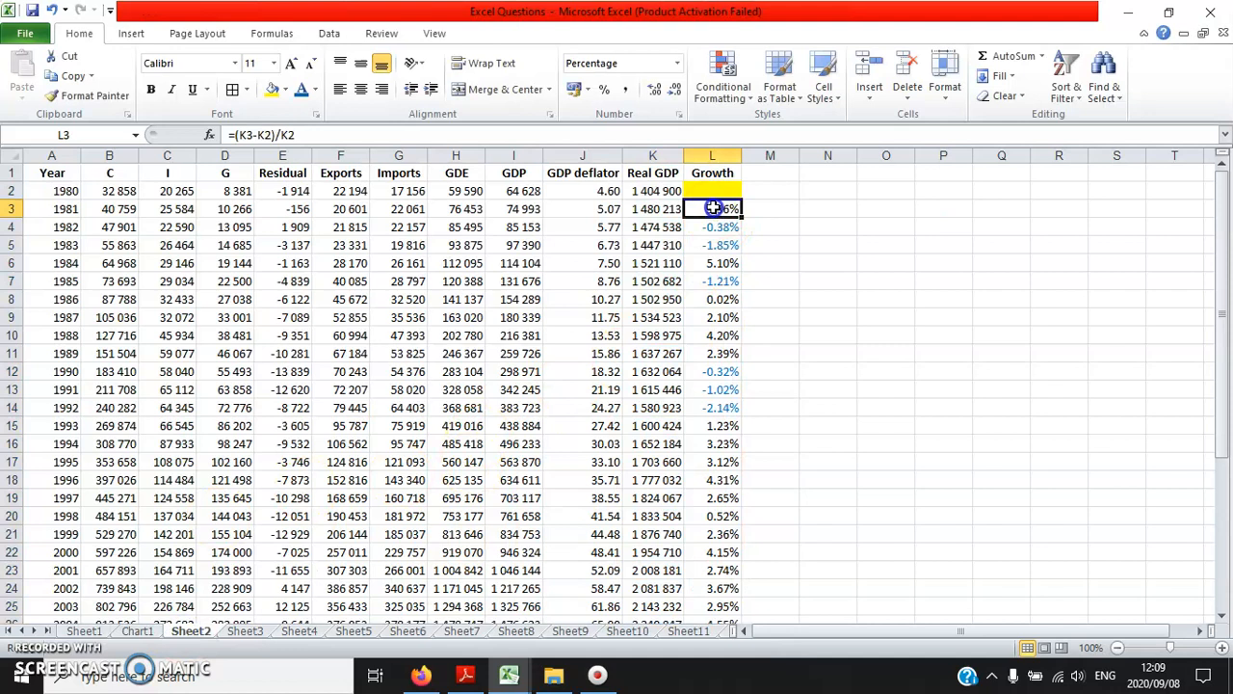
click(731, 335)
click(710, 210)
drag(710, 212, 723, 590)
scroll(854, 482, up, 5)
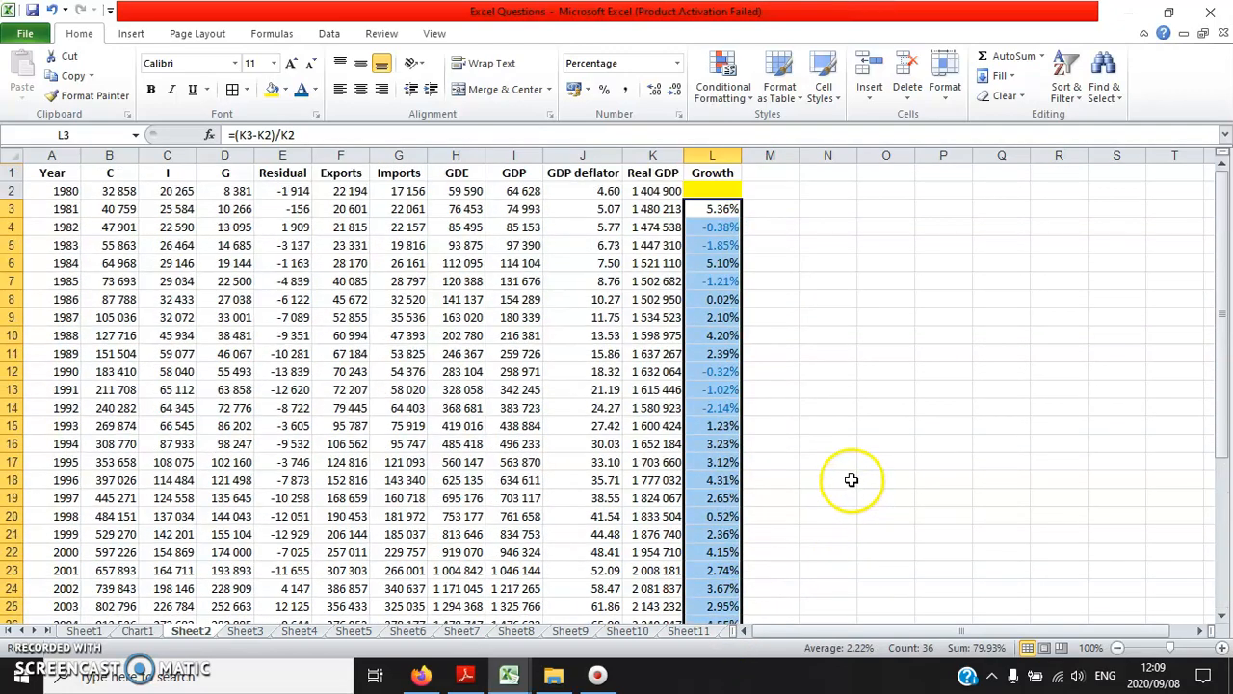
click(129, 31)
click(382, 77)
click(391, 141)
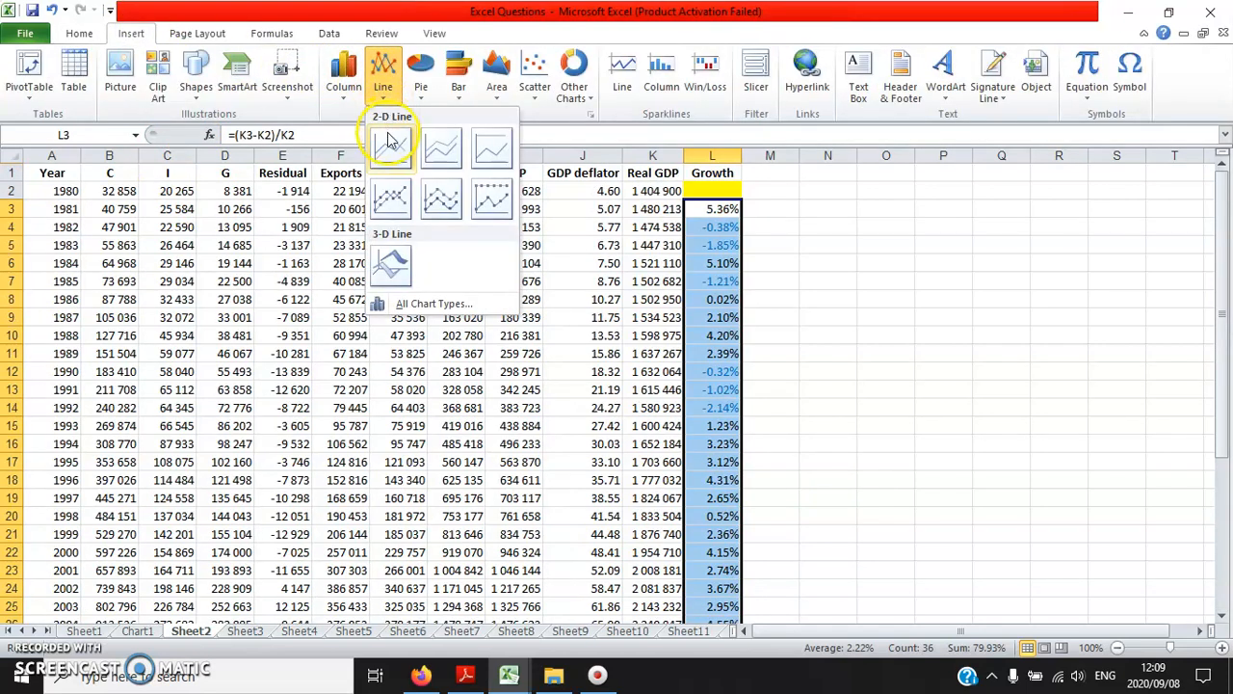
click(390, 200)
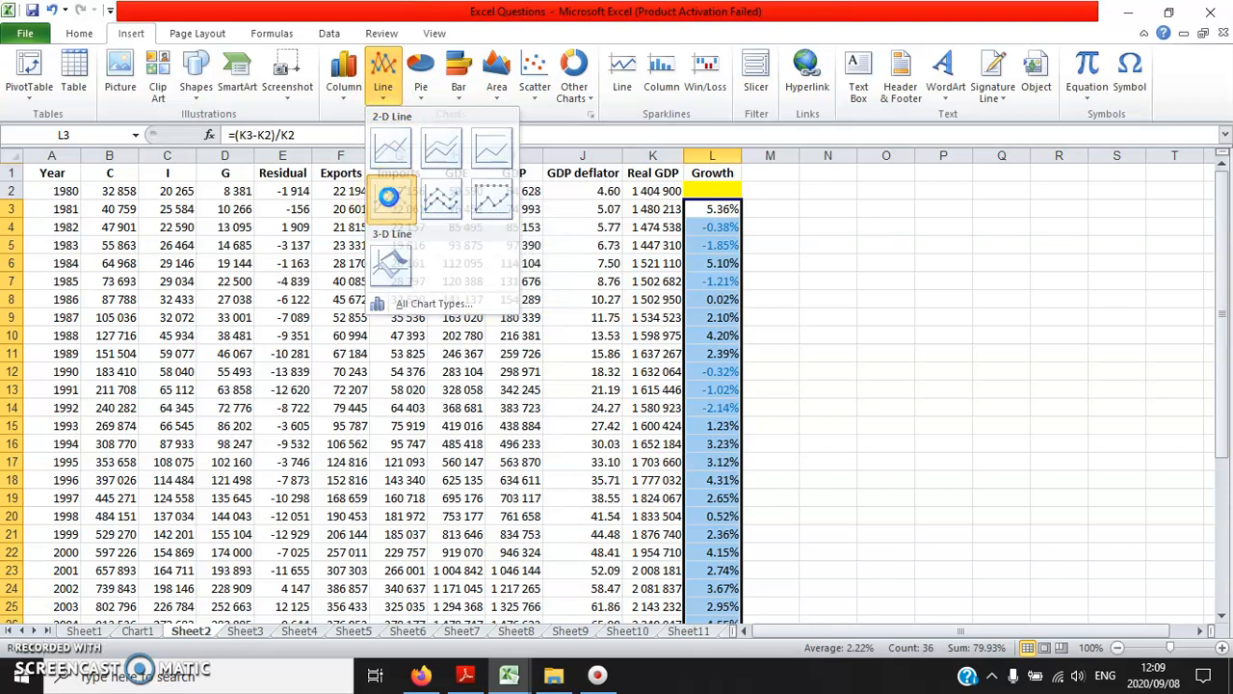
click(807, 407)
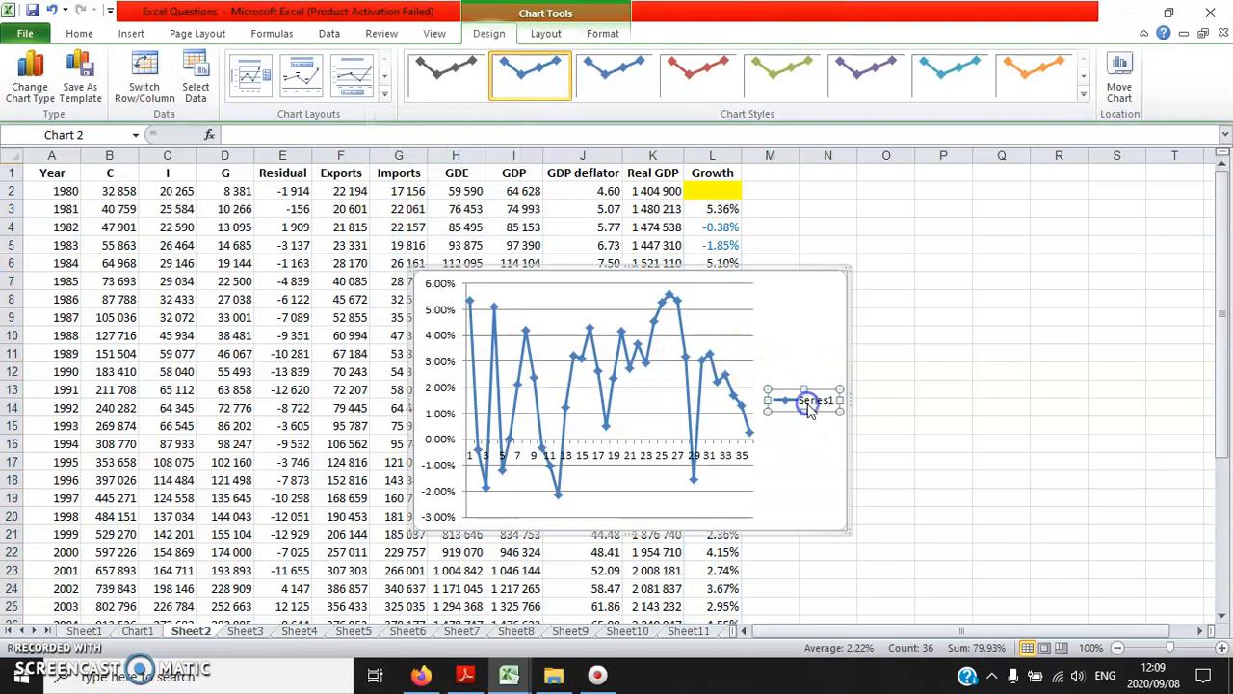
key(Delete)
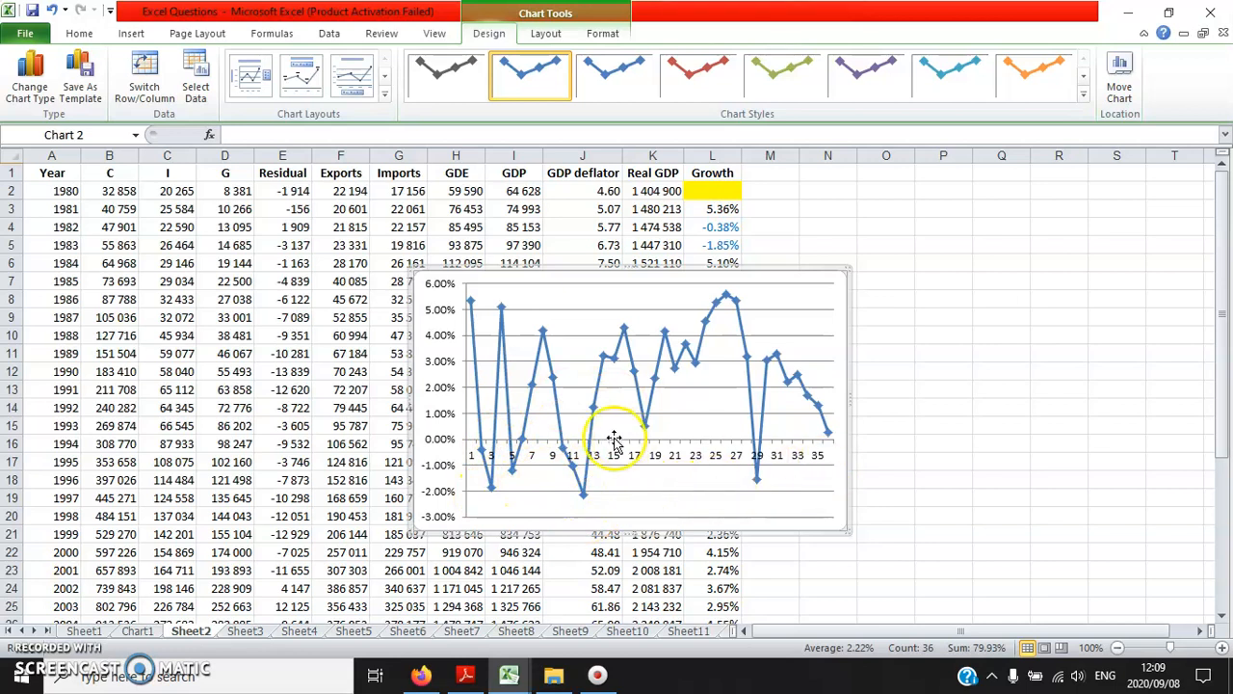
- Set the horizontal axis labels of the growth rate chart to the years in A3:A38 of Sheet2
right_click(704, 403)
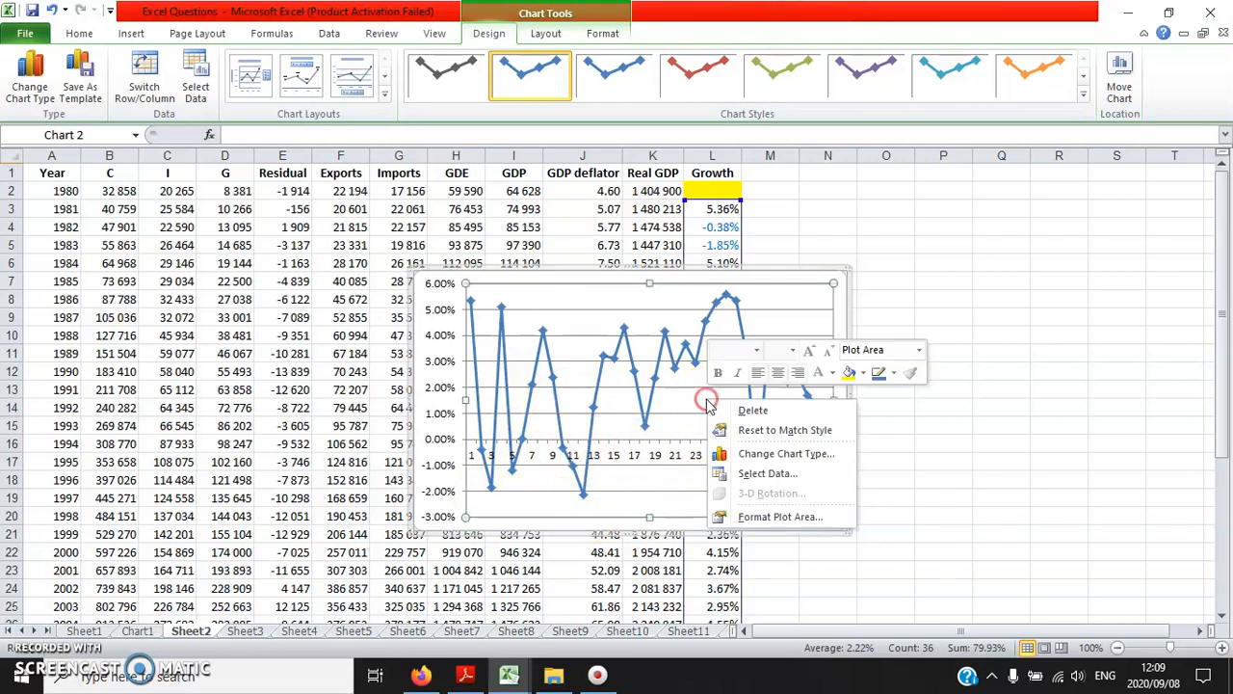
click(760, 473)
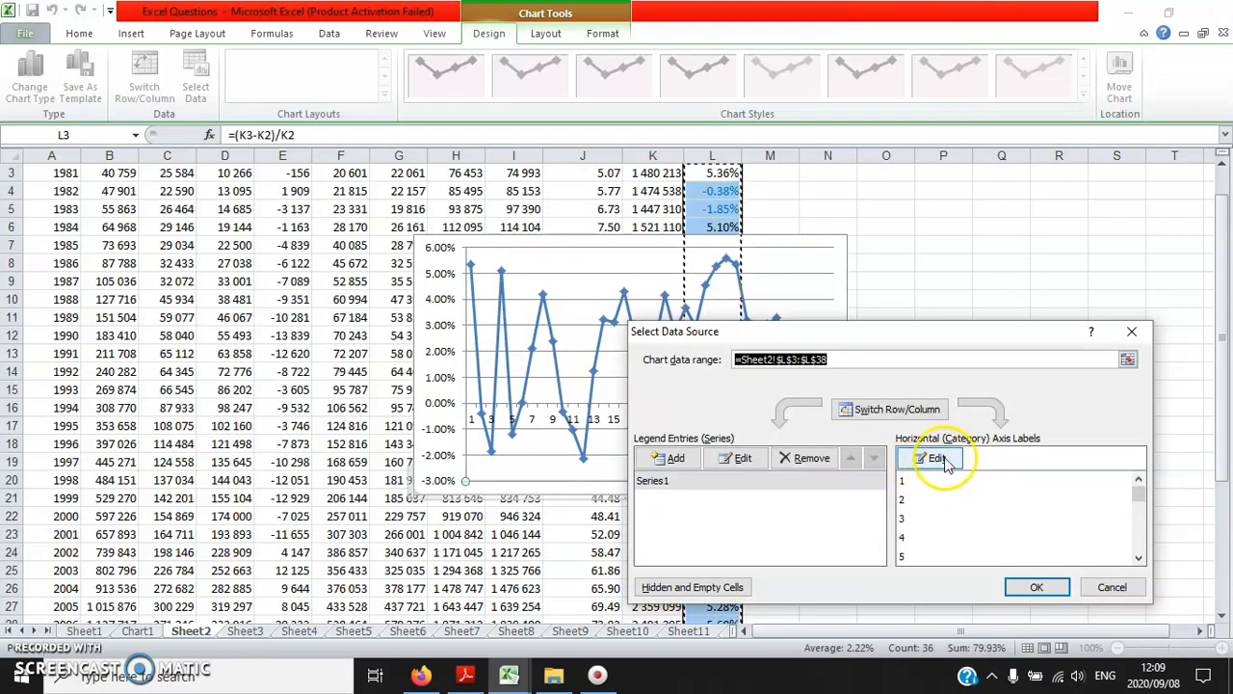
click(937, 458)
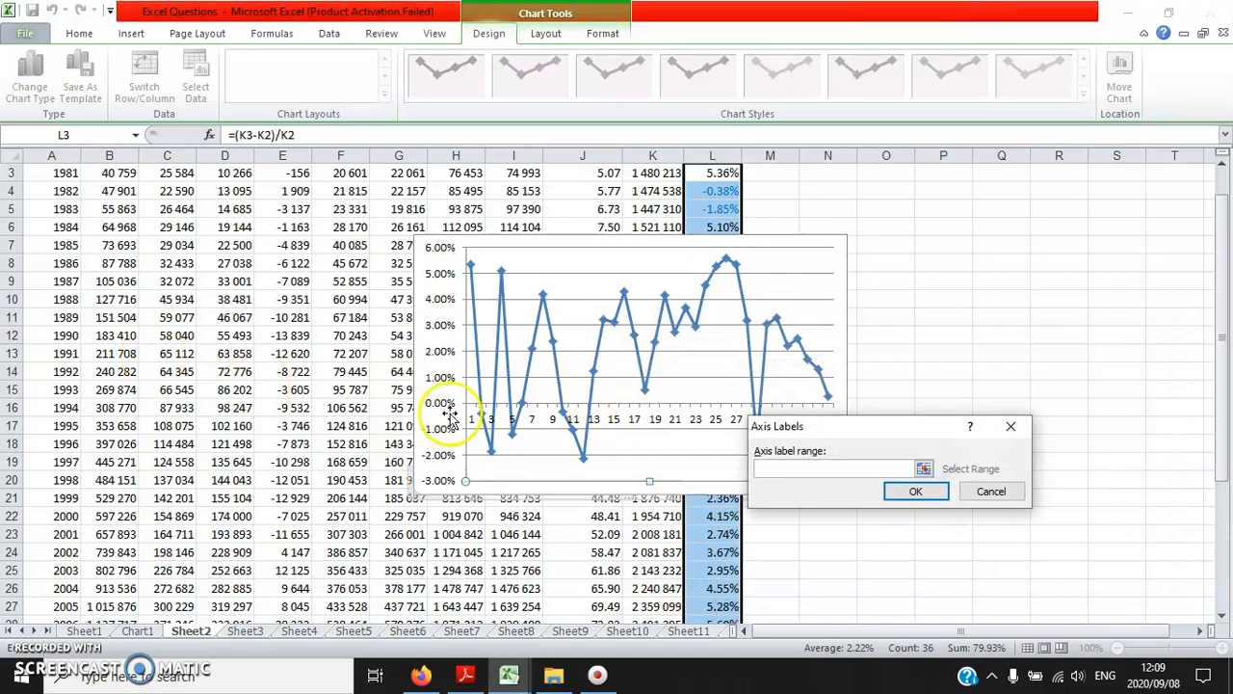
scroll(317, 339, up, 1)
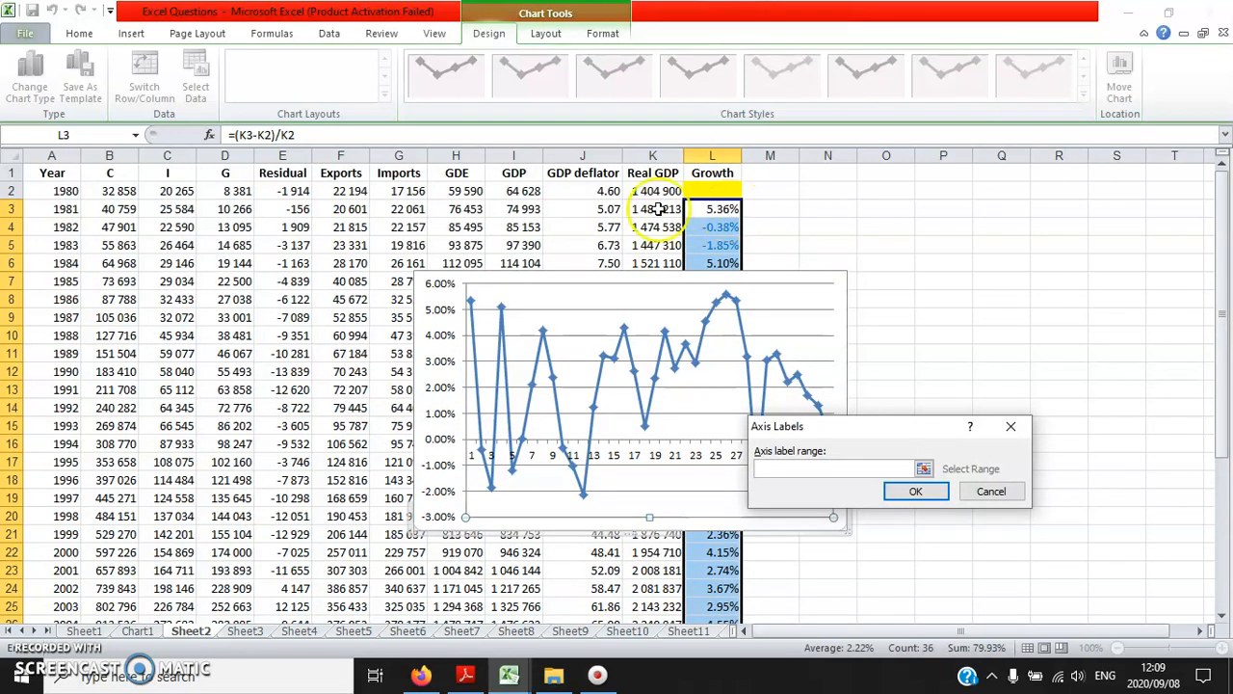
click(54, 208)
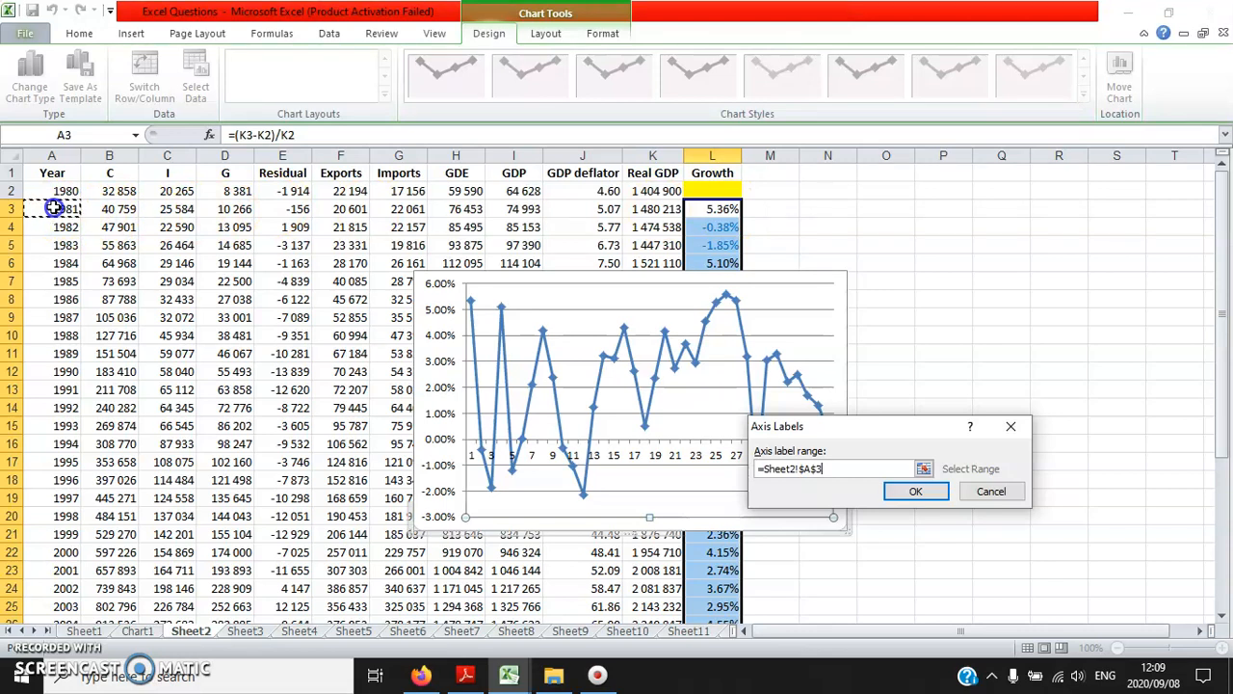
drag(54, 208, 39, 655)
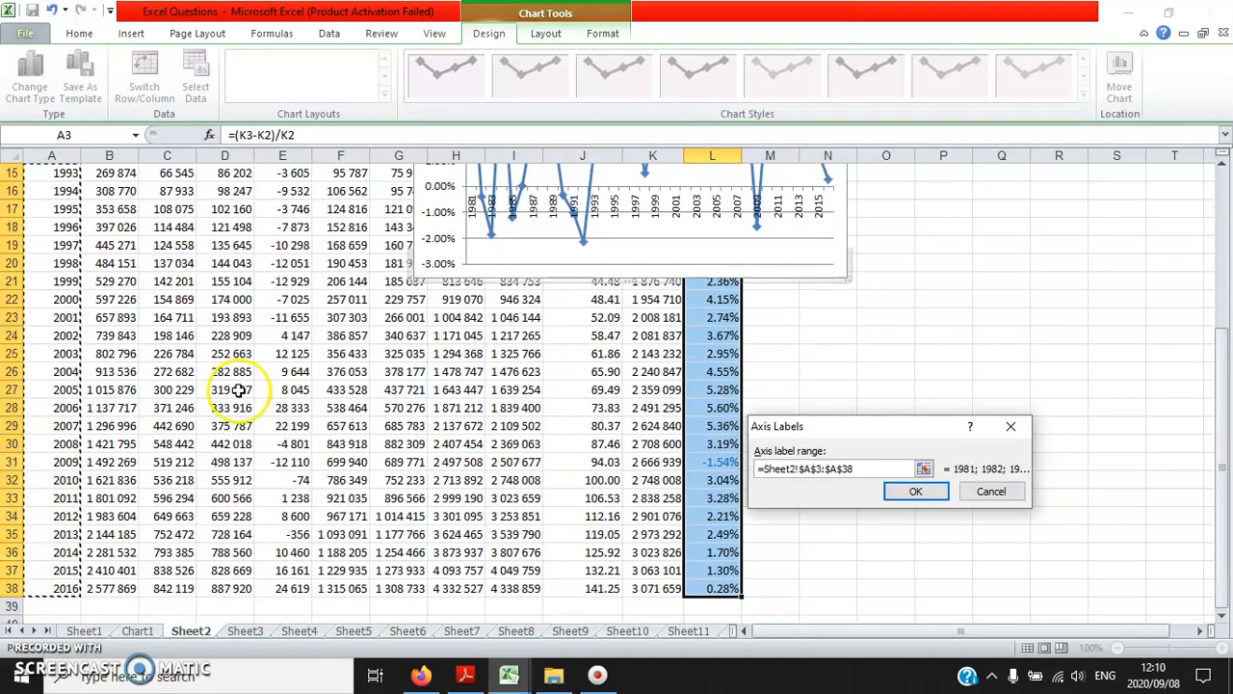
click(914, 492)
click(1029, 661)
scroll(727, 411, up, 3)
scroll(726, 412, up, 1)
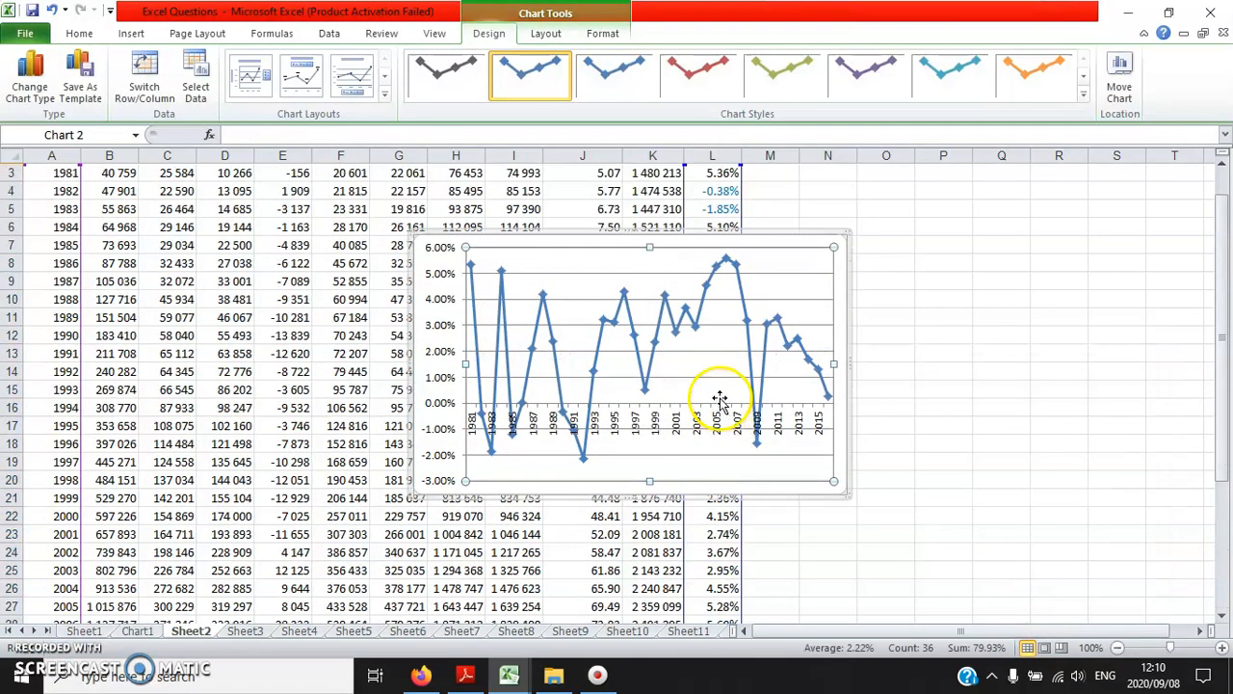
- Move the growth rate line chart to a new chart sheet of its own
click(441, 469)
right_click(443, 469)
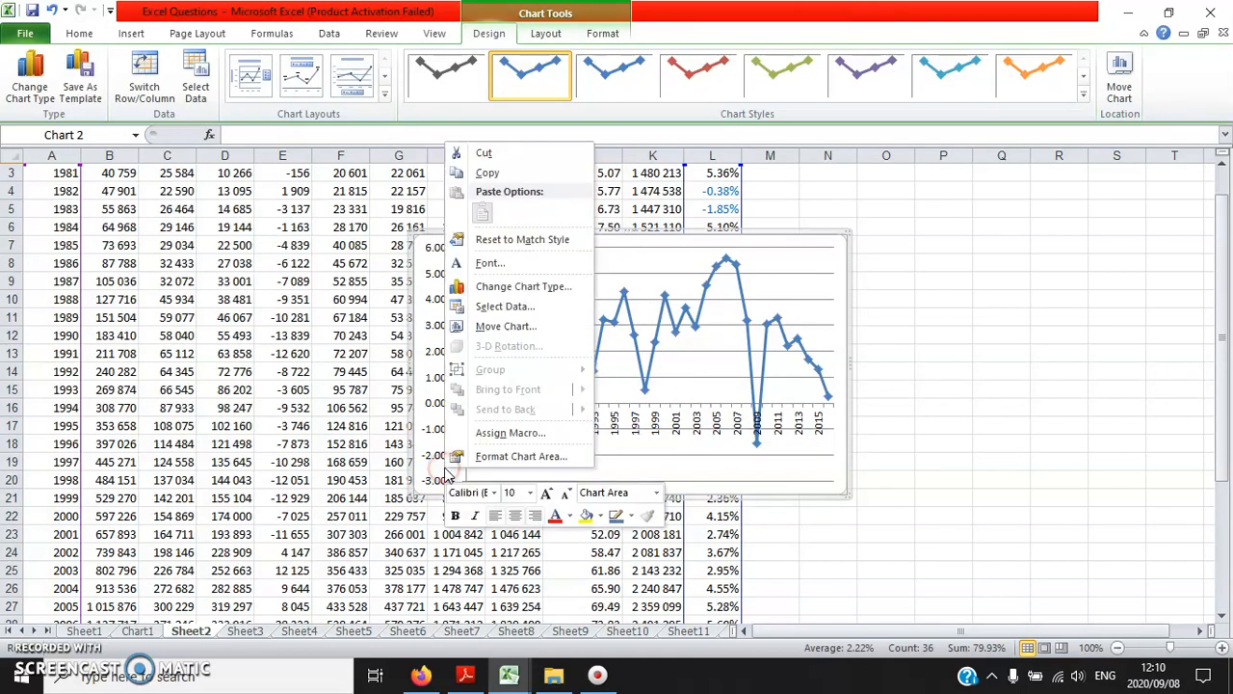
click(540, 328)
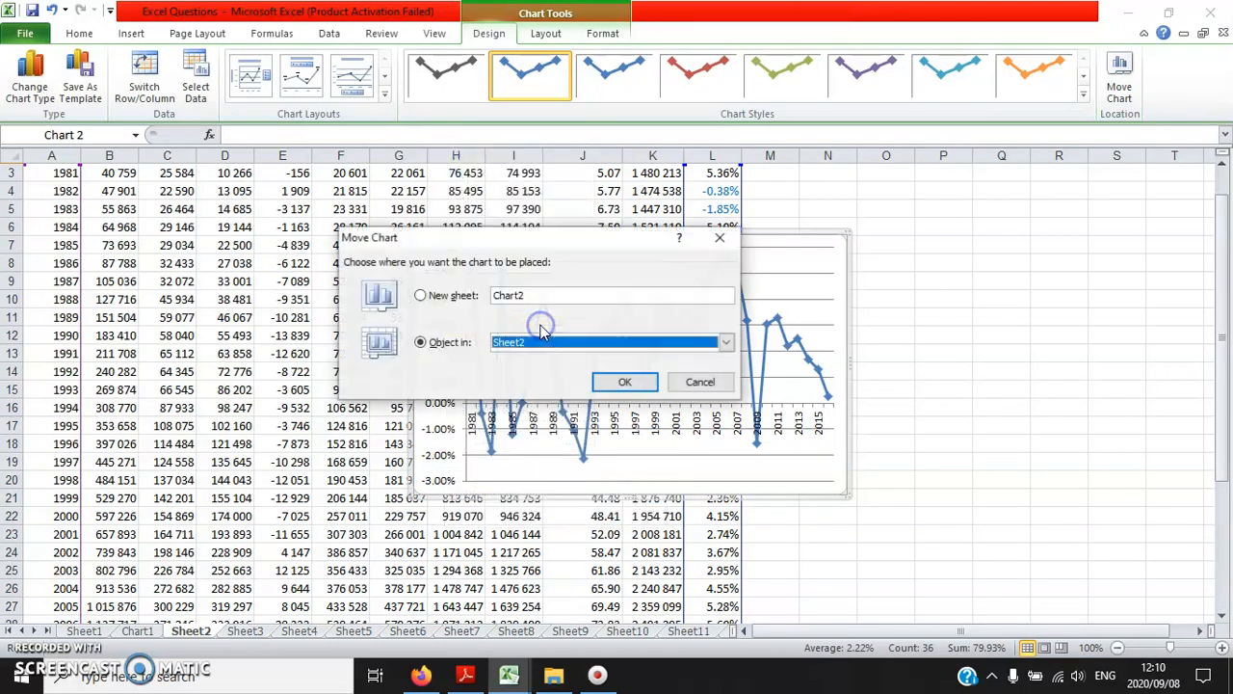
click(446, 301)
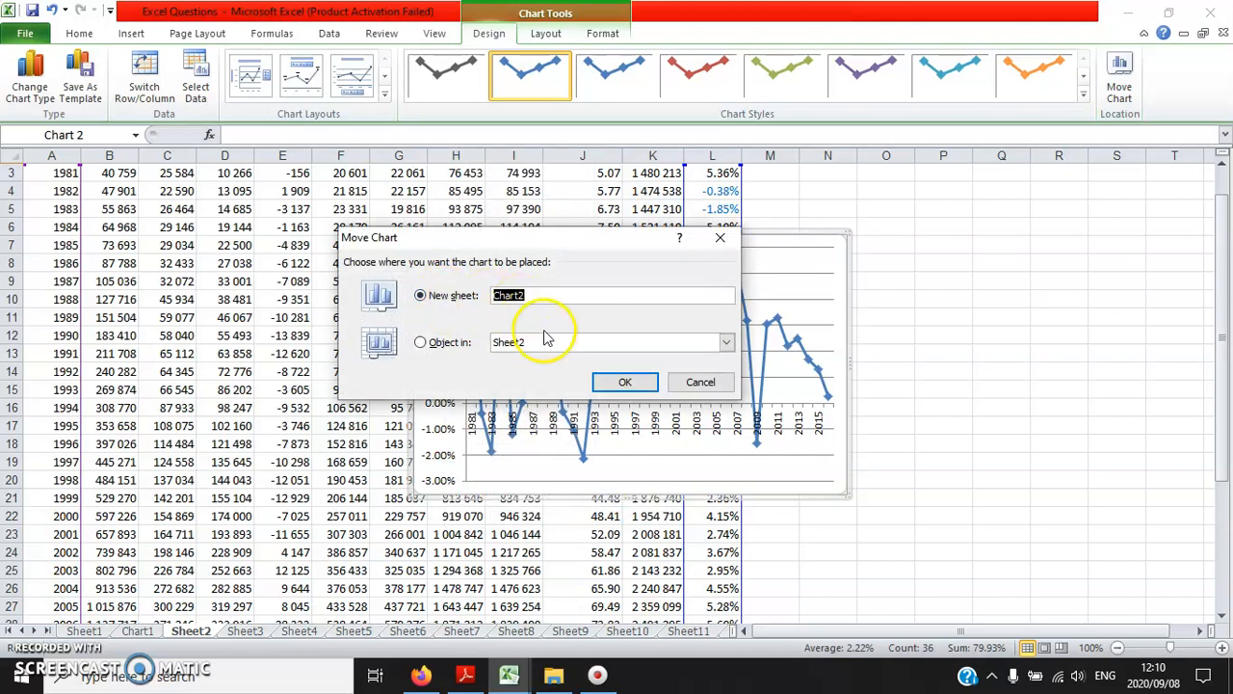
click(635, 384)
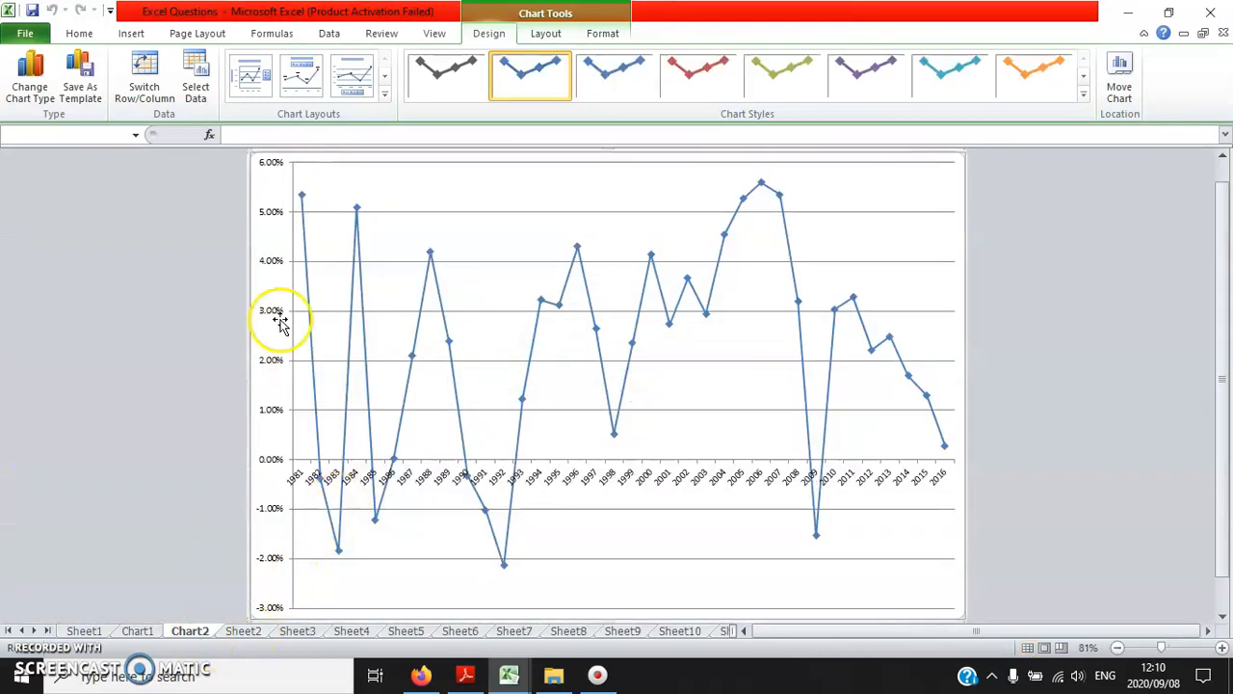
- Increase the text size of the whole growth rate line chart to 14
click(79, 33)
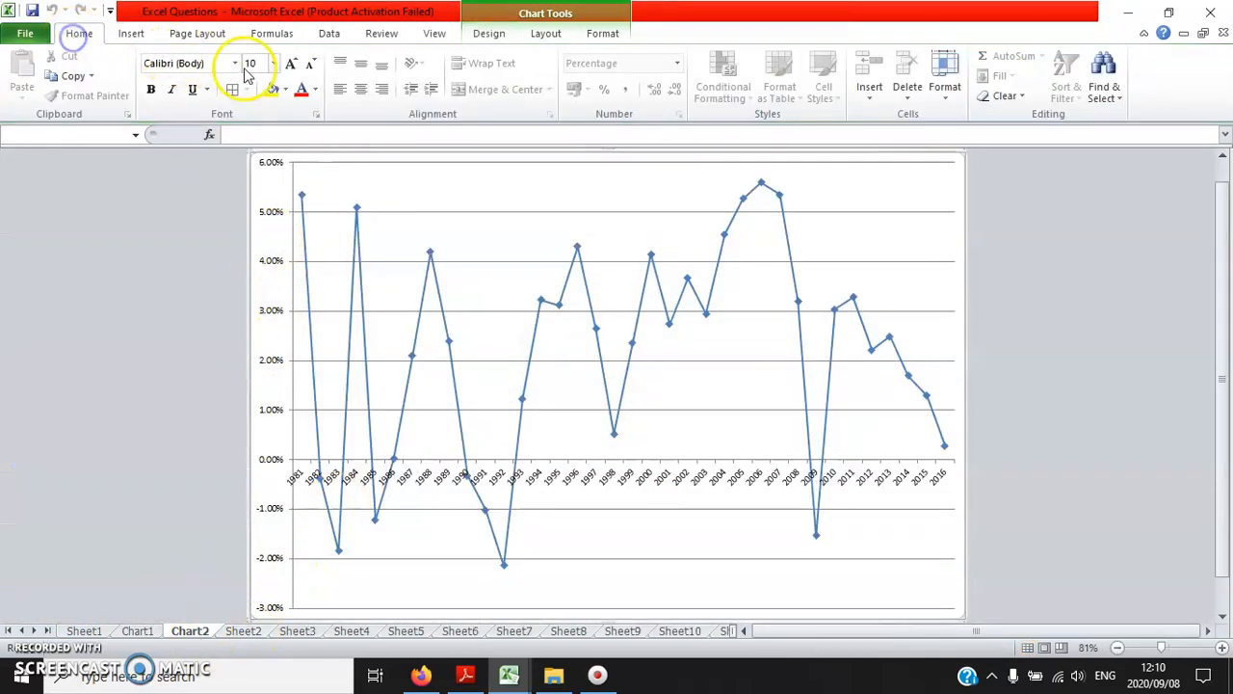
click(289, 70)
click(290, 70)
click(289, 69)
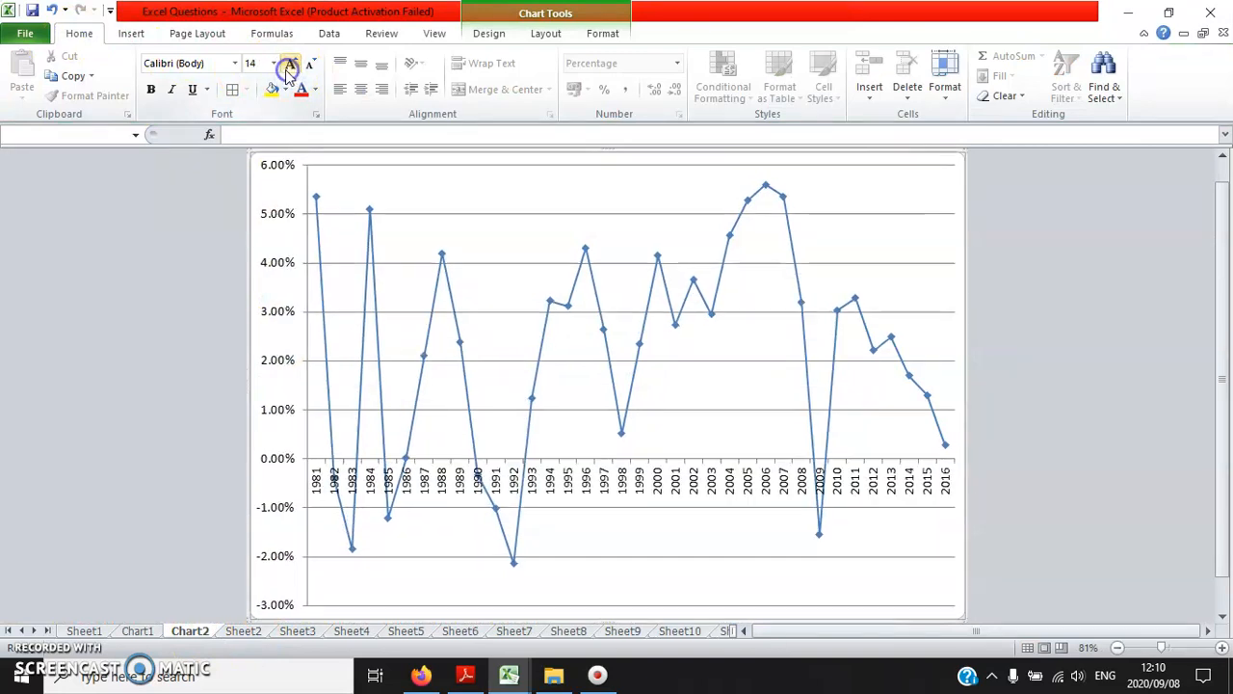
- Format the vertical axis numbers of the growth rate chart as percentages with 0 decimal places
right_click(284, 270)
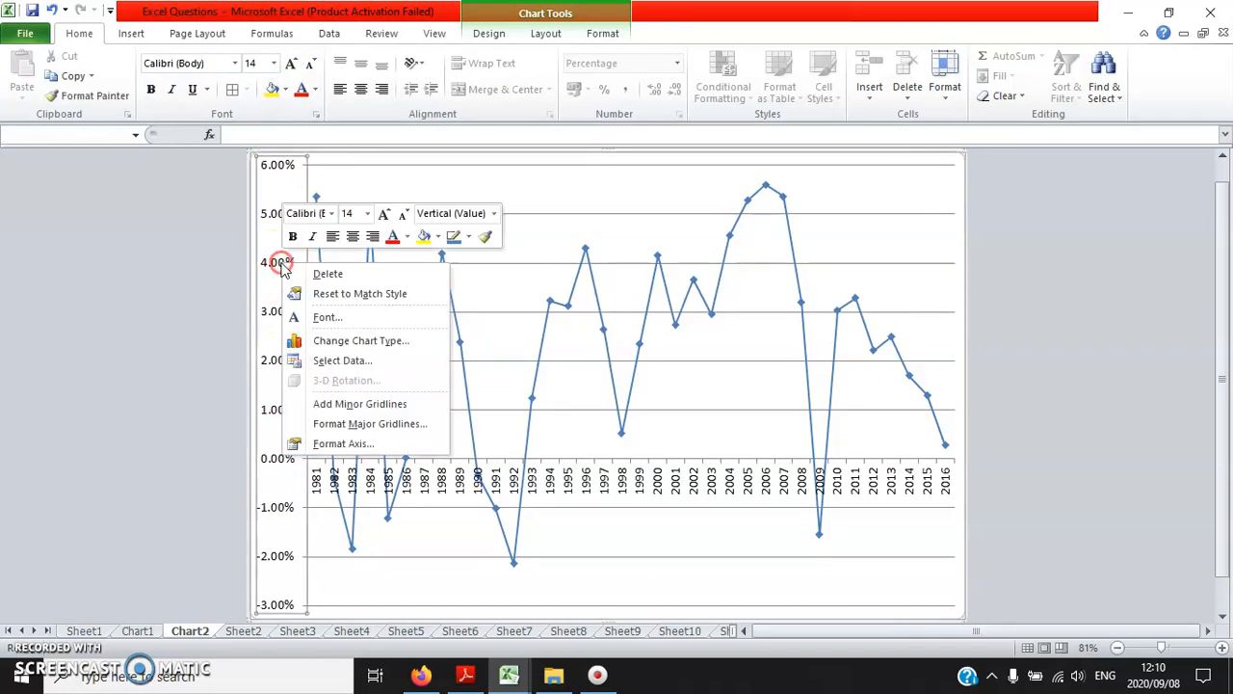
click(342, 443)
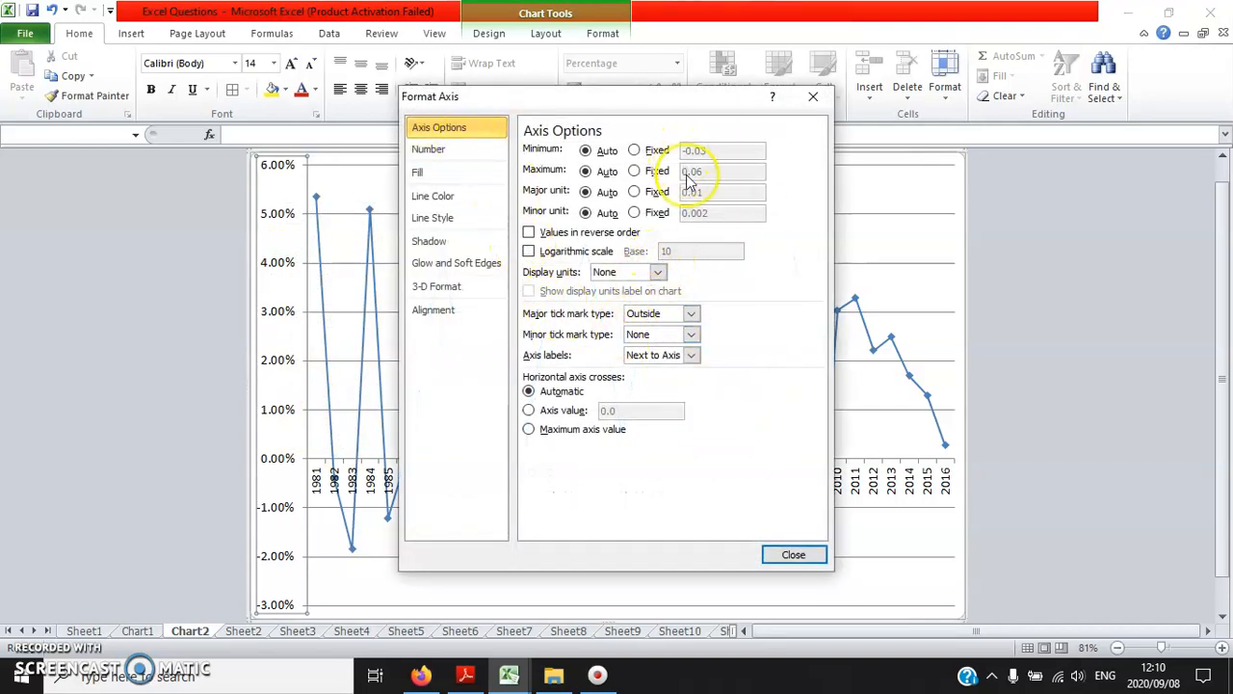
click(438, 157)
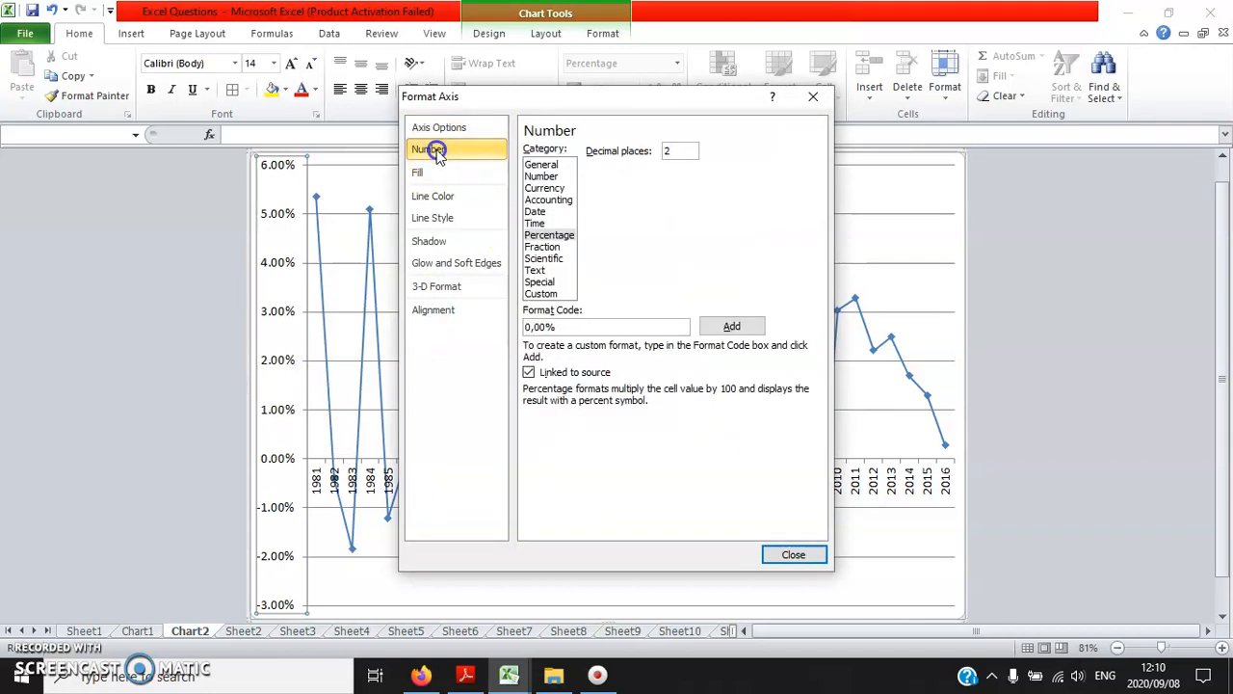
click(661, 151)
click(810, 554)
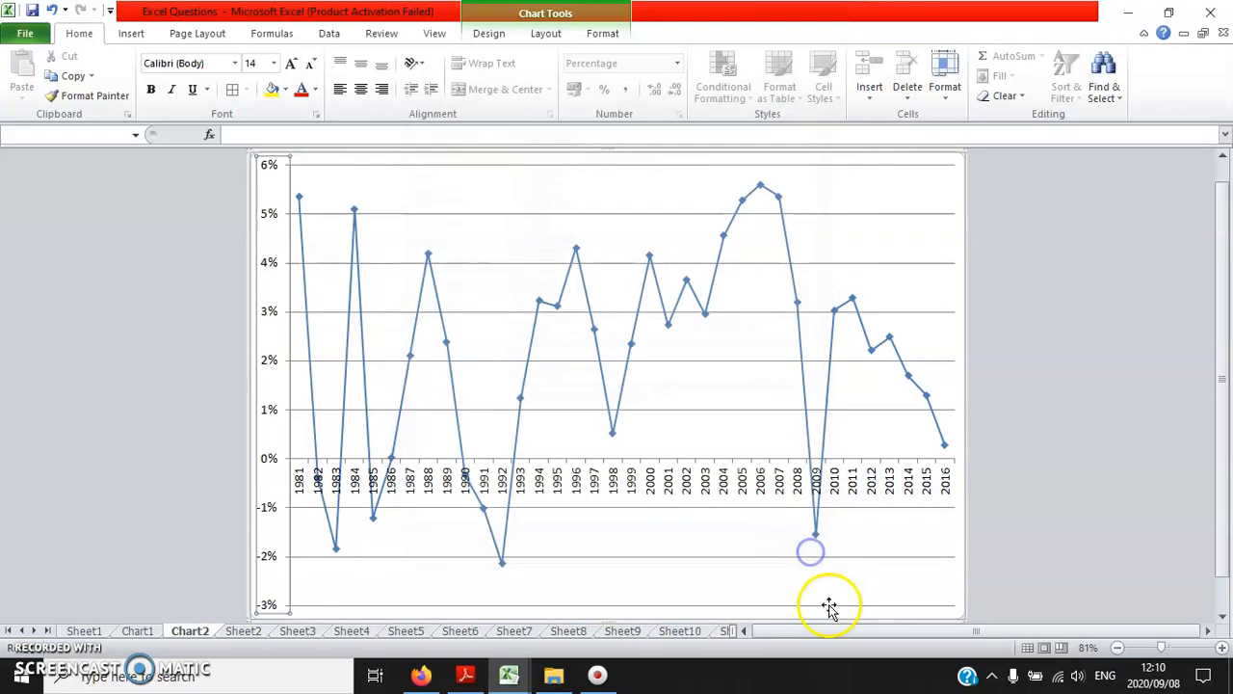
click(145, 385)
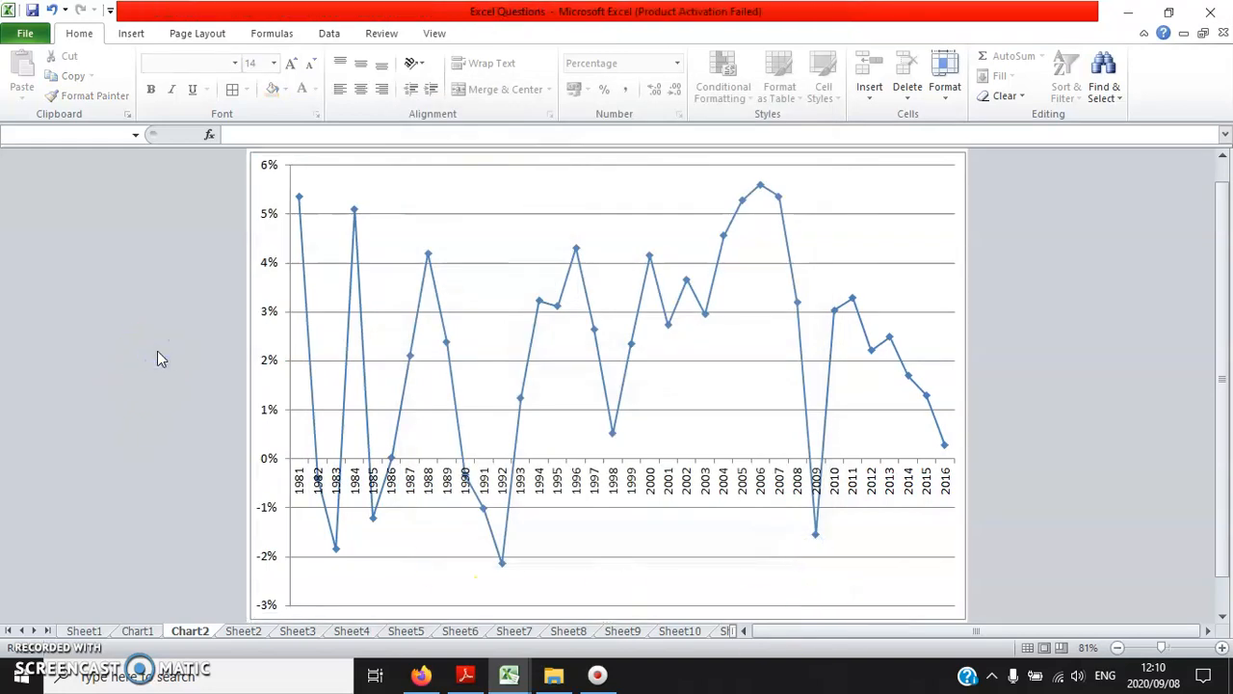
- Return to Sheet2, switch to Excel.pdf in Adobe Reader and read ahead to the Question 3 tasks on page 16
click(243, 632)
scroll(509, 242, down, 1)
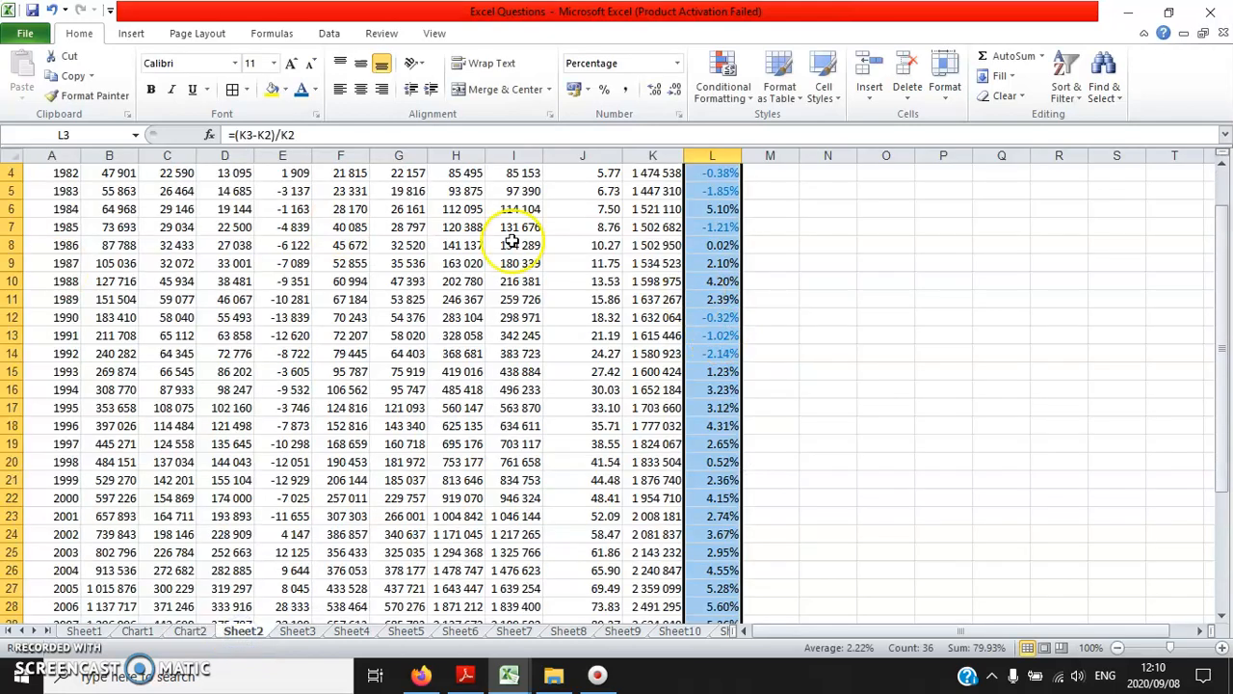
scroll(110, 200, up, 1)
click(109, 191)
click(466, 675)
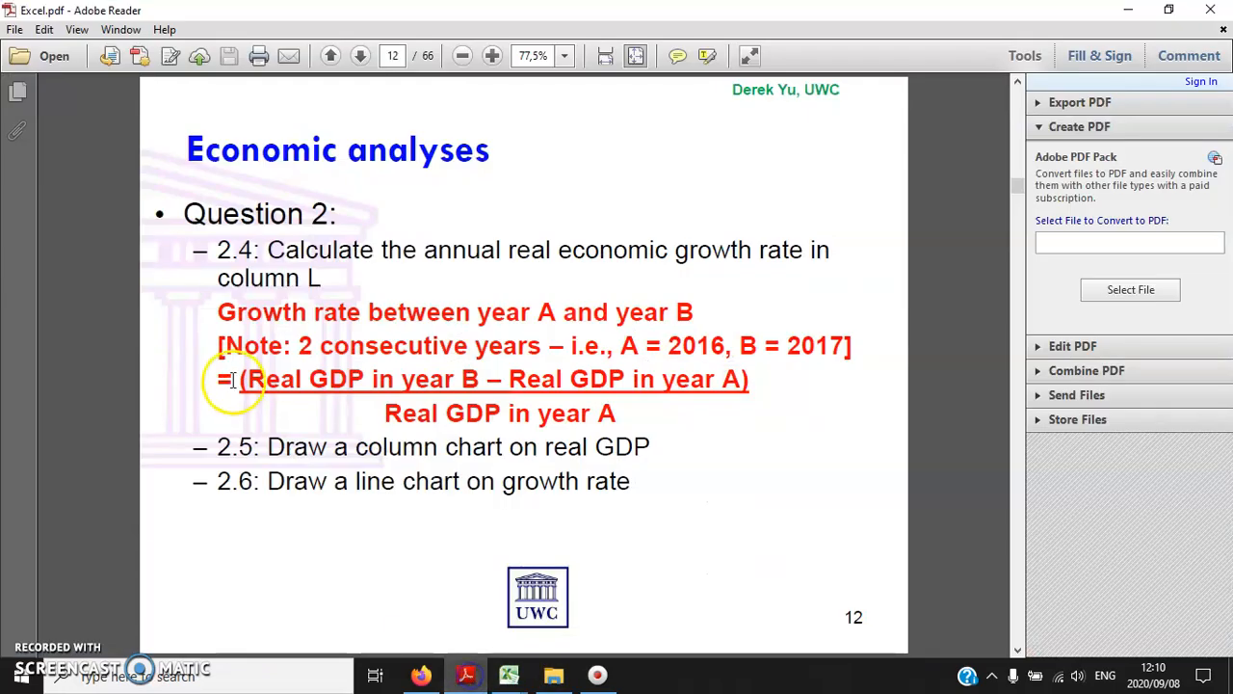
scroll(166, 406, down, 1)
scroll(166, 406, down, 1)
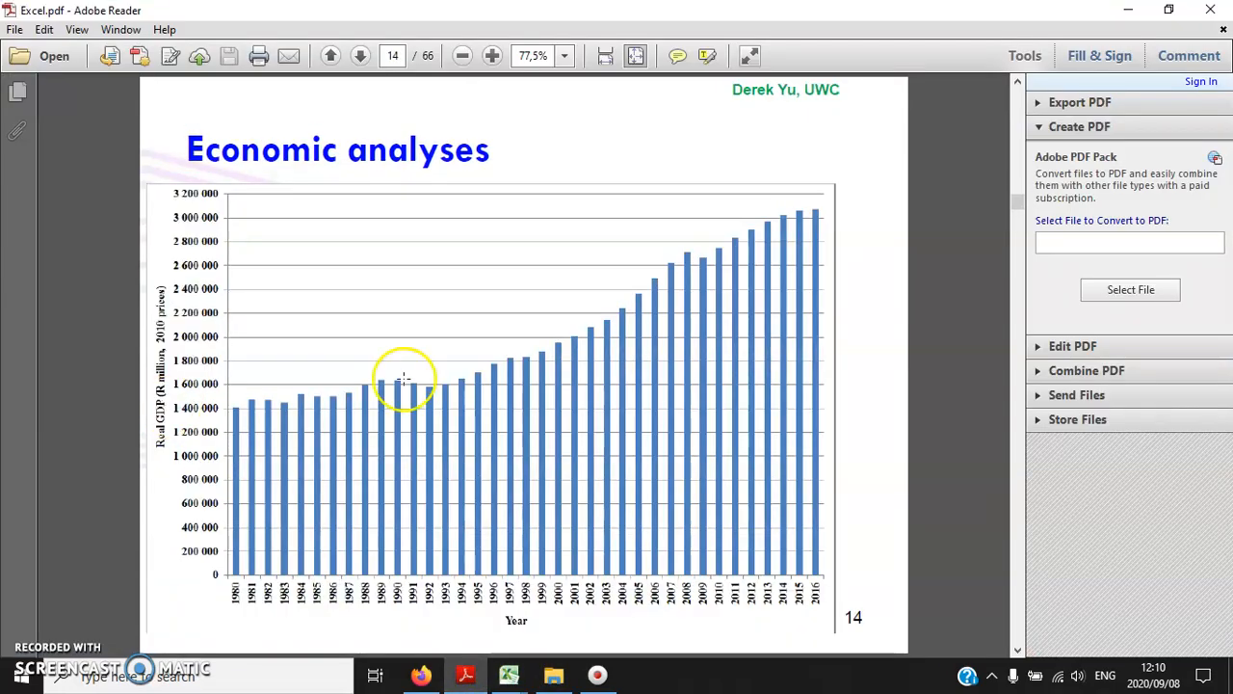
scroll(674, 385, down, 1)
scroll(675, 385, down, 1)
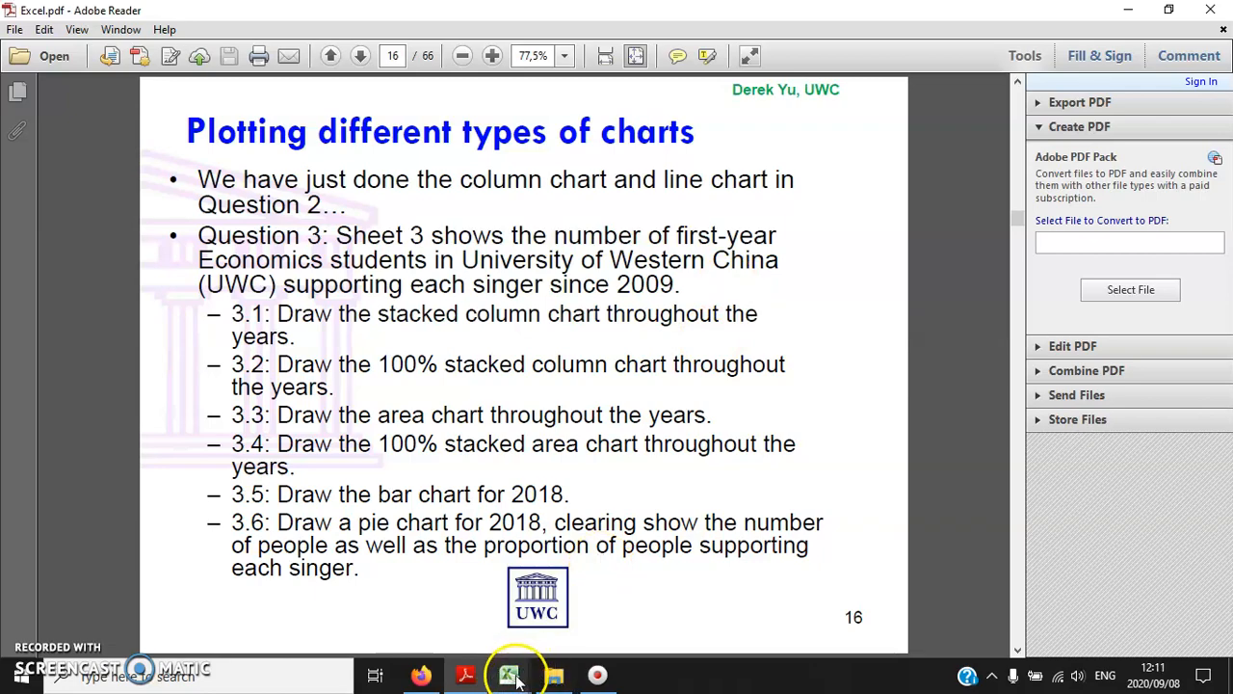
- Switch back to the Excel Questions workbook, open Sheet3 and set its zoom to 150%
mouse_move(515, 679)
click(462, 606)
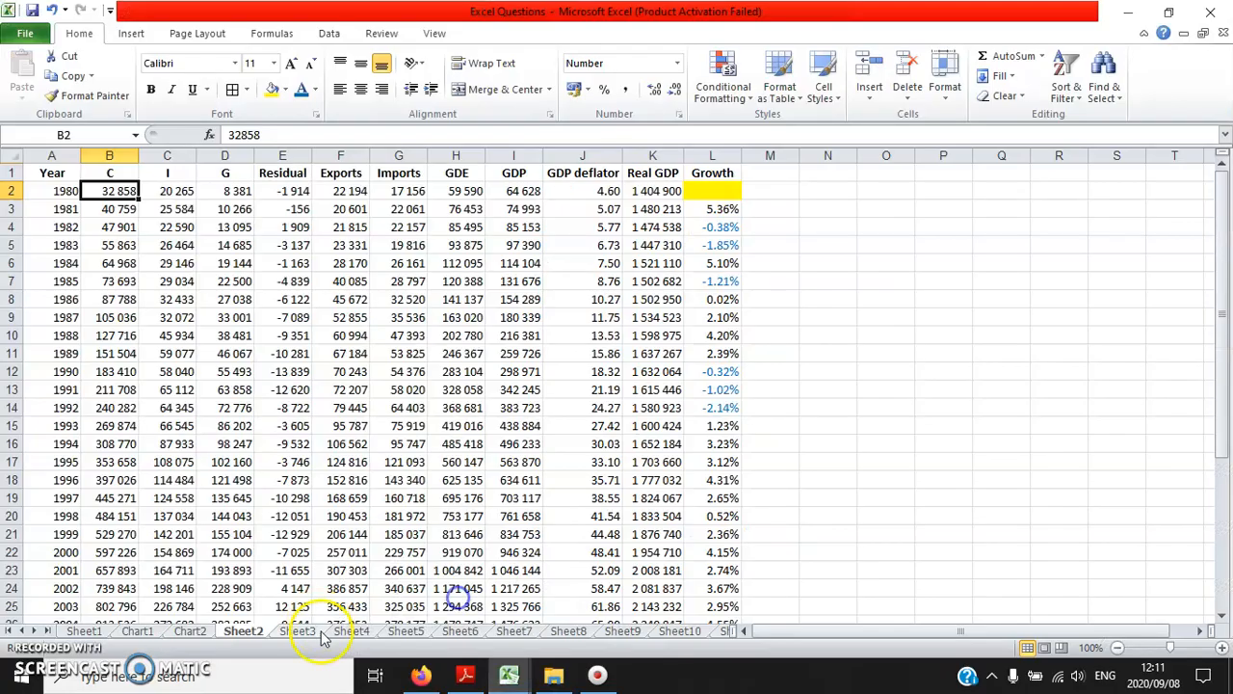
click(297, 632)
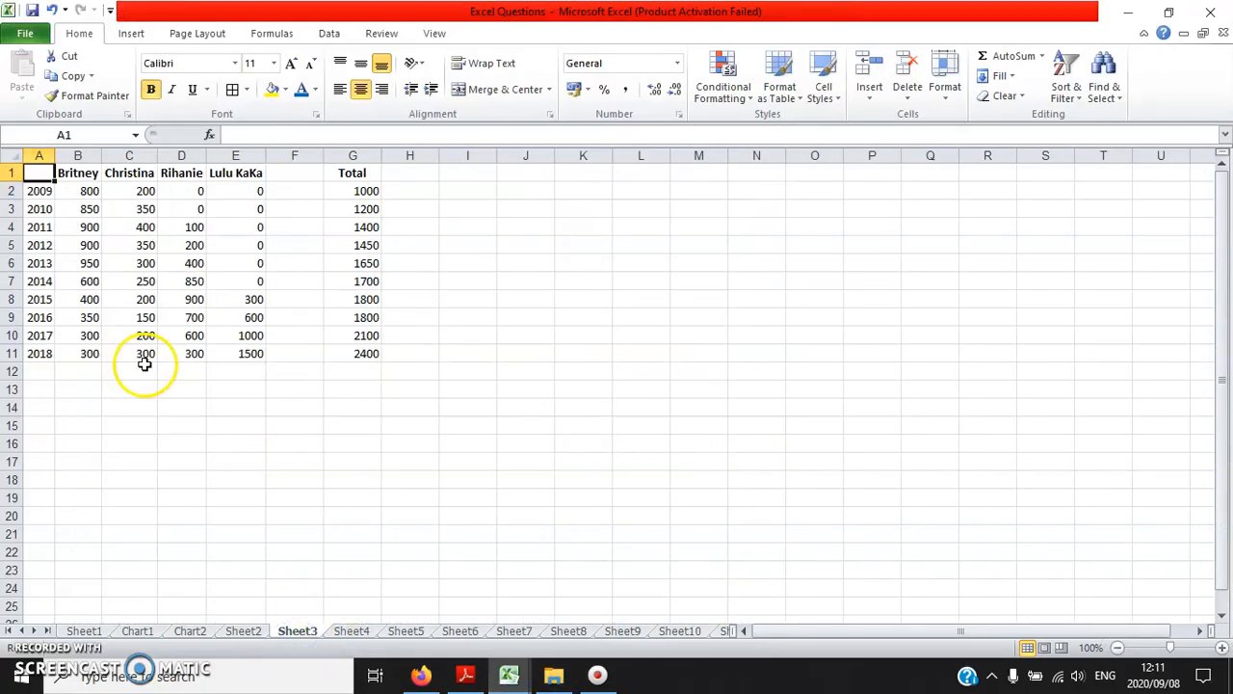
click(435, 33)
click(401, 77)
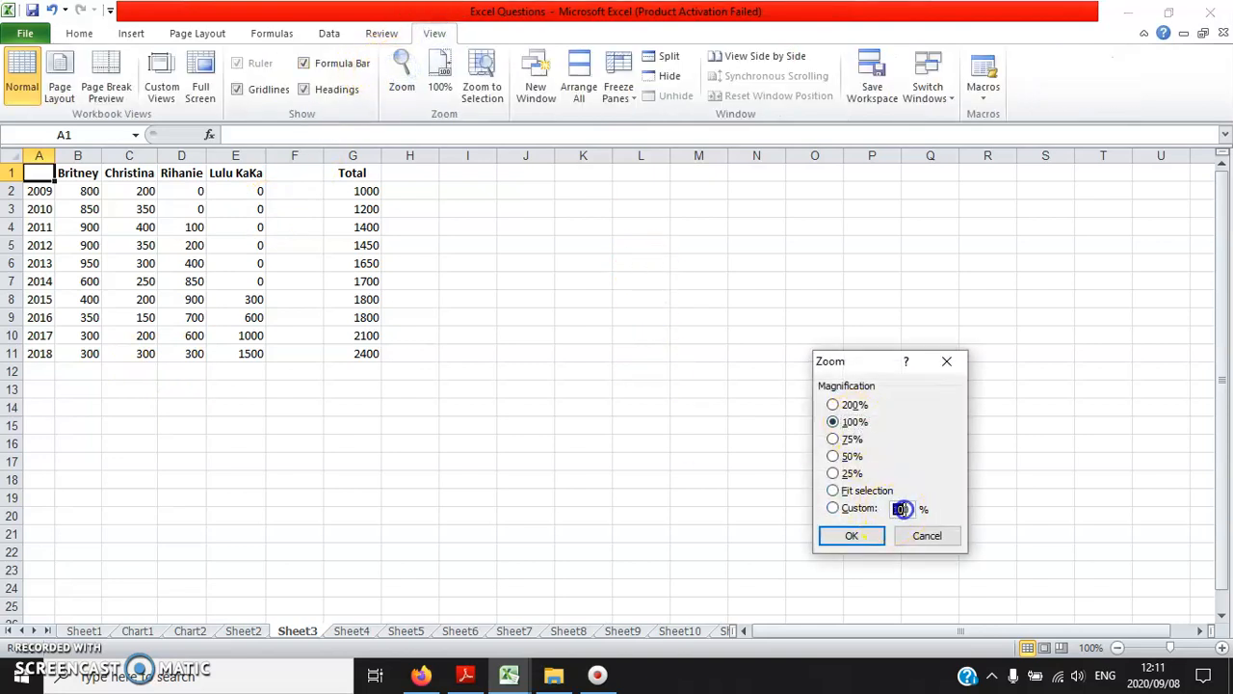
key(Return)
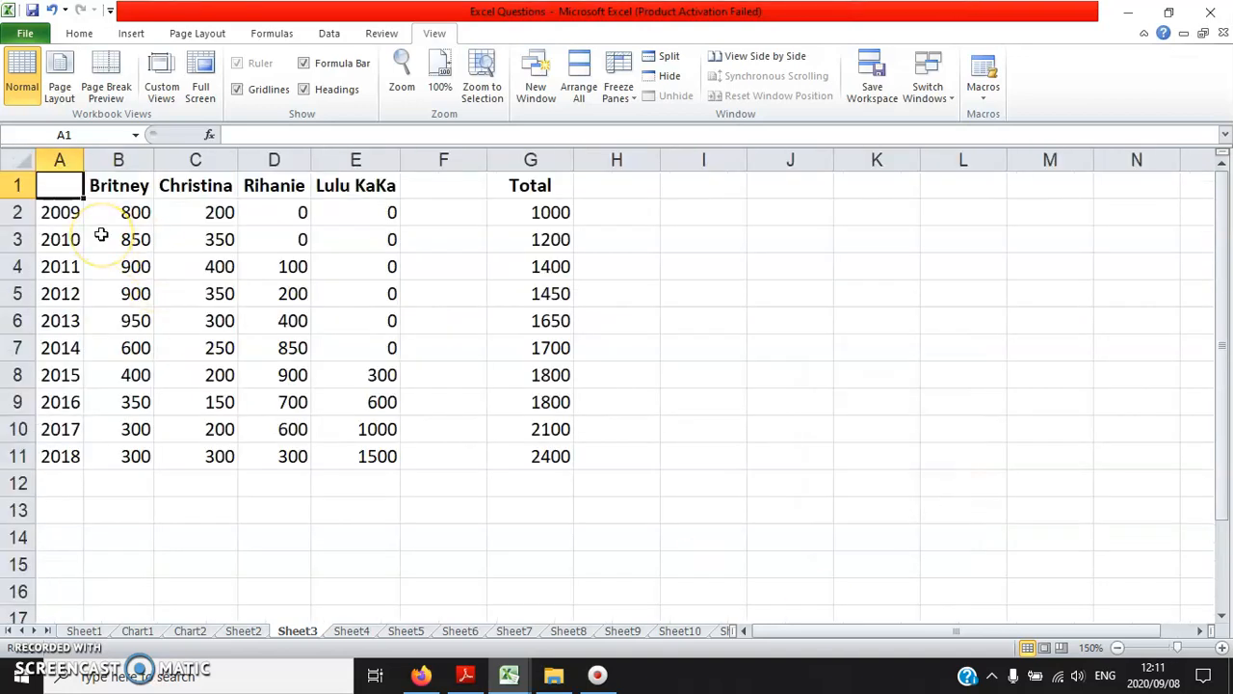
- Select the yearly totals in G2:G11 and view the sample stacked column chart on page 18 of Excel.pdf in Adobe Reader
drag(539, 212, 532, 453)
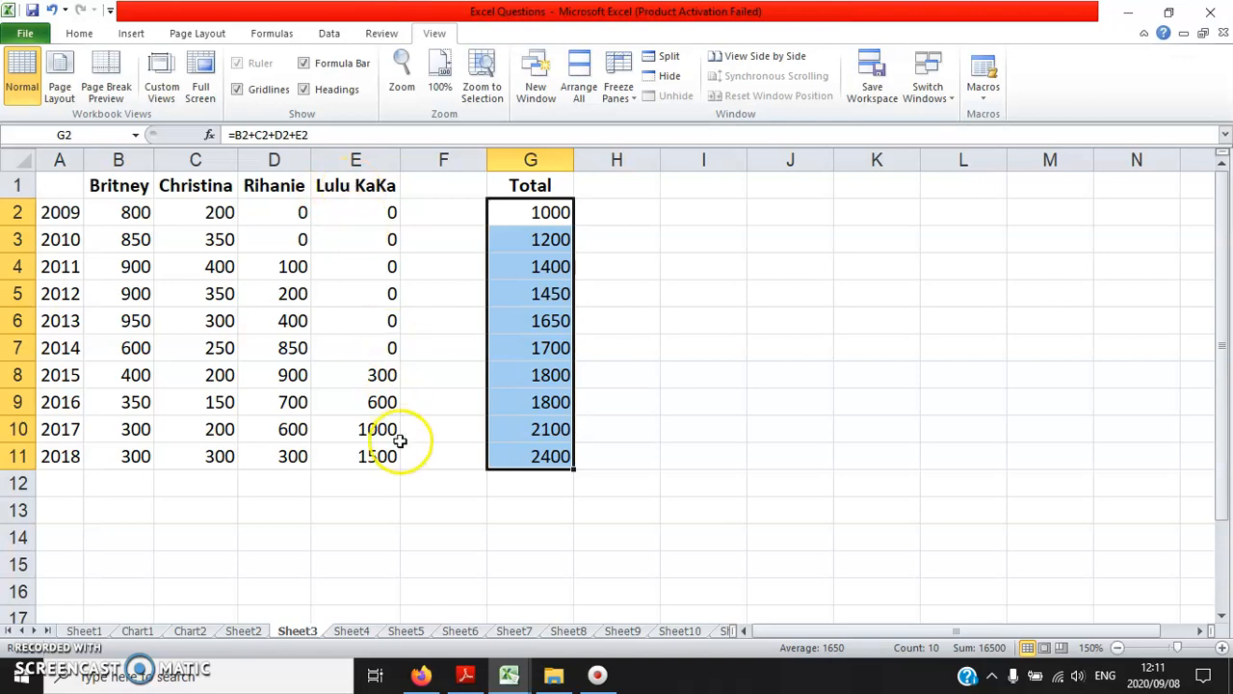
click(466, 673)
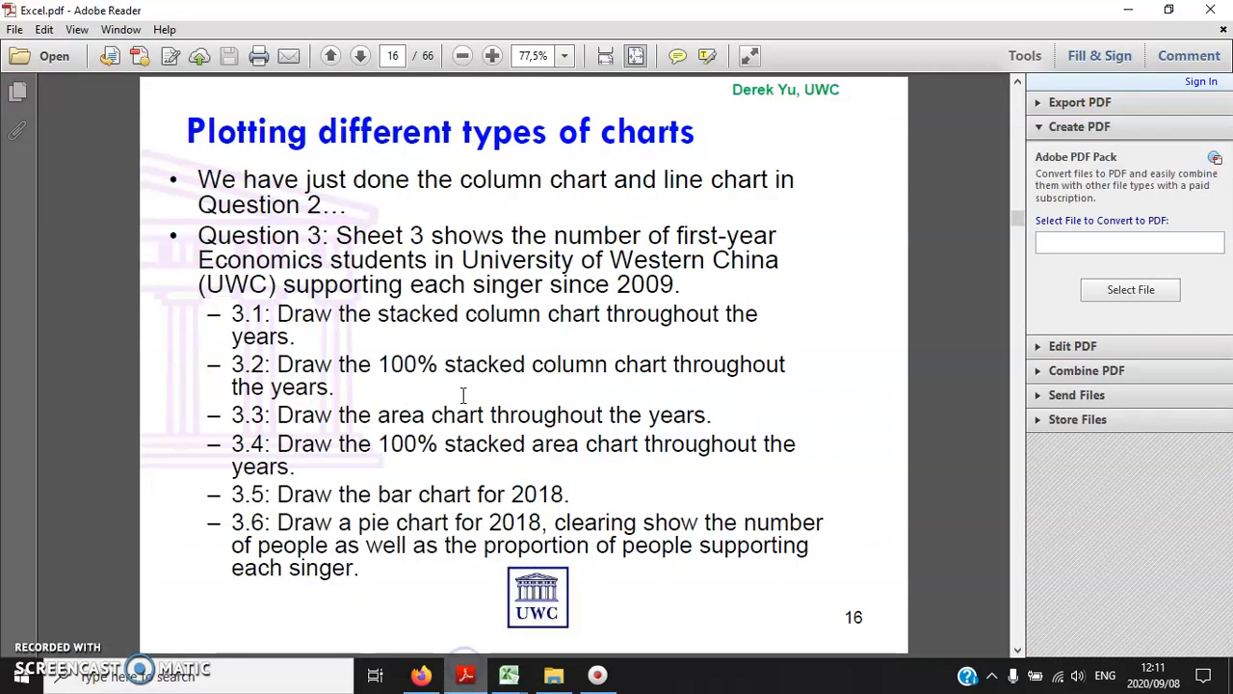
scroll(462, 395, down, 1)
scroll(467, 395, down, 1)
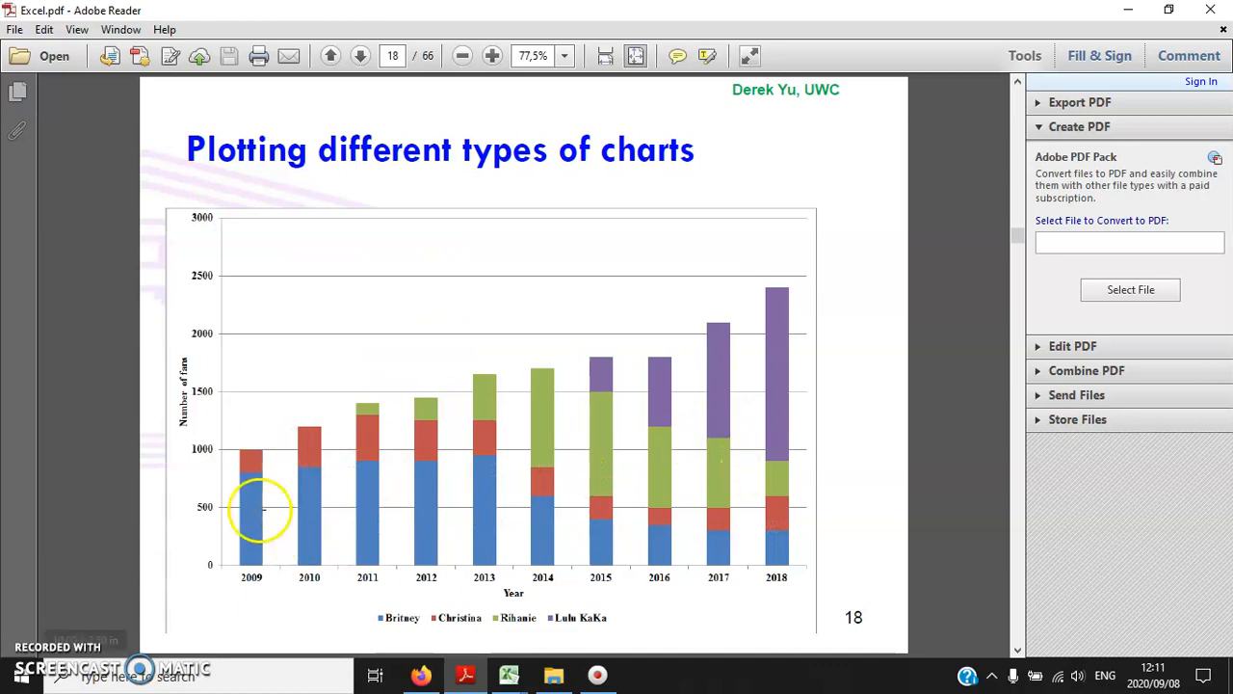
- In the Excel Questions workbook, insert a 2-D stacked column chart of A1:E11 on Sheet3, place it beside the data and select its legend
mouse_move(522, 680)
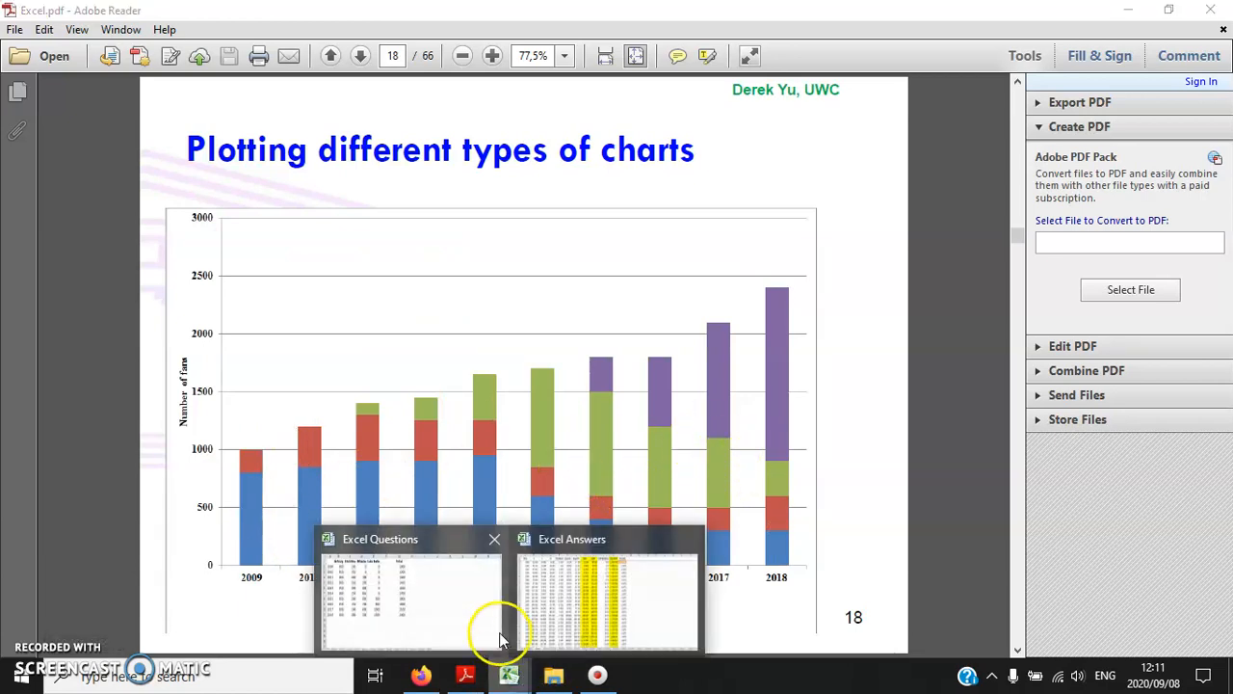
click(492, 621)
drag(59, 188, 345, 451)
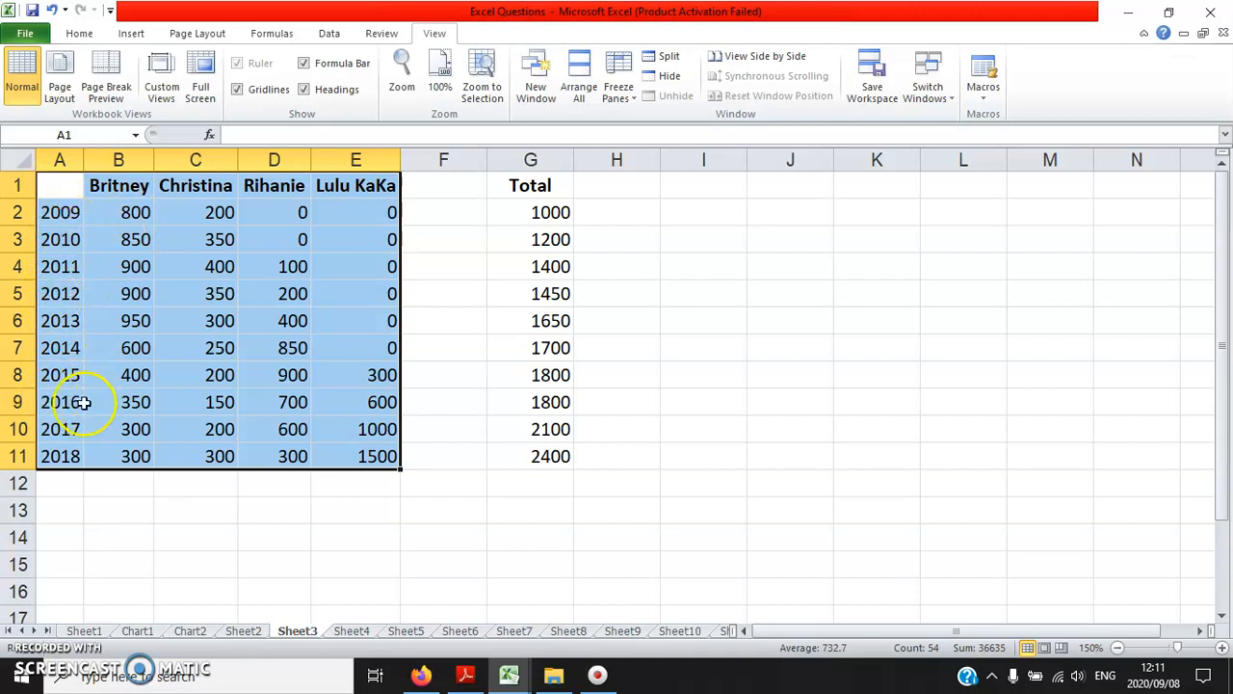
click(133, 36)
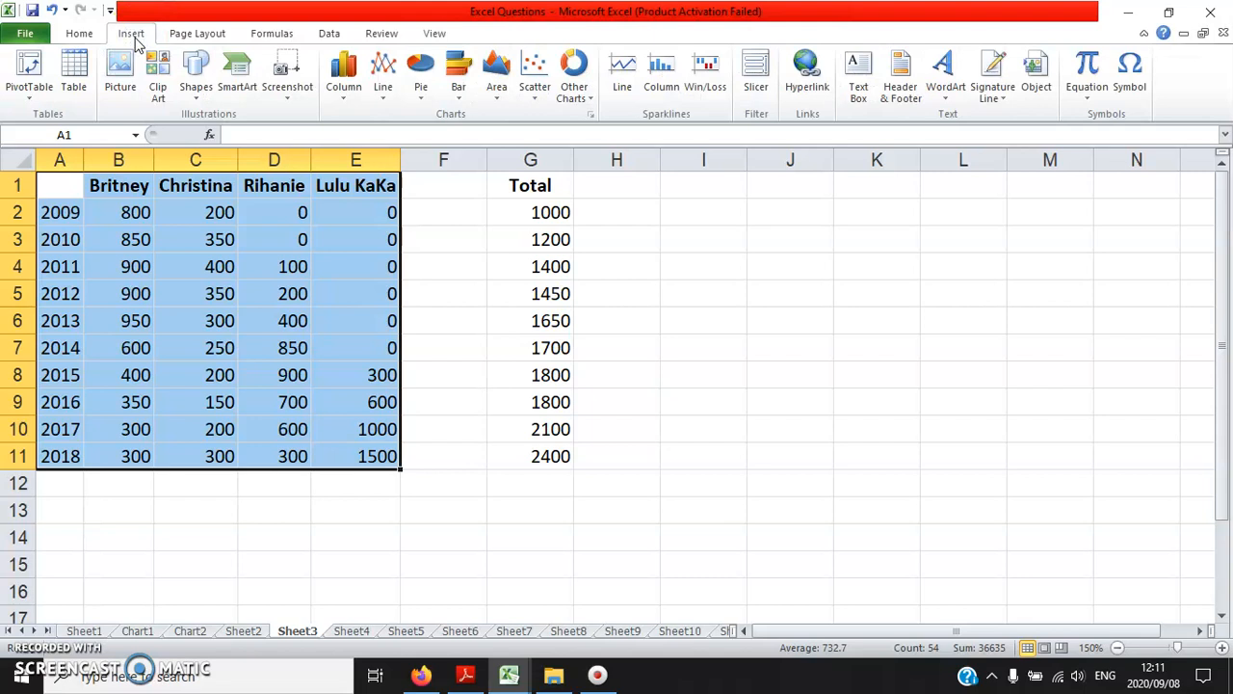
click(352, 83)
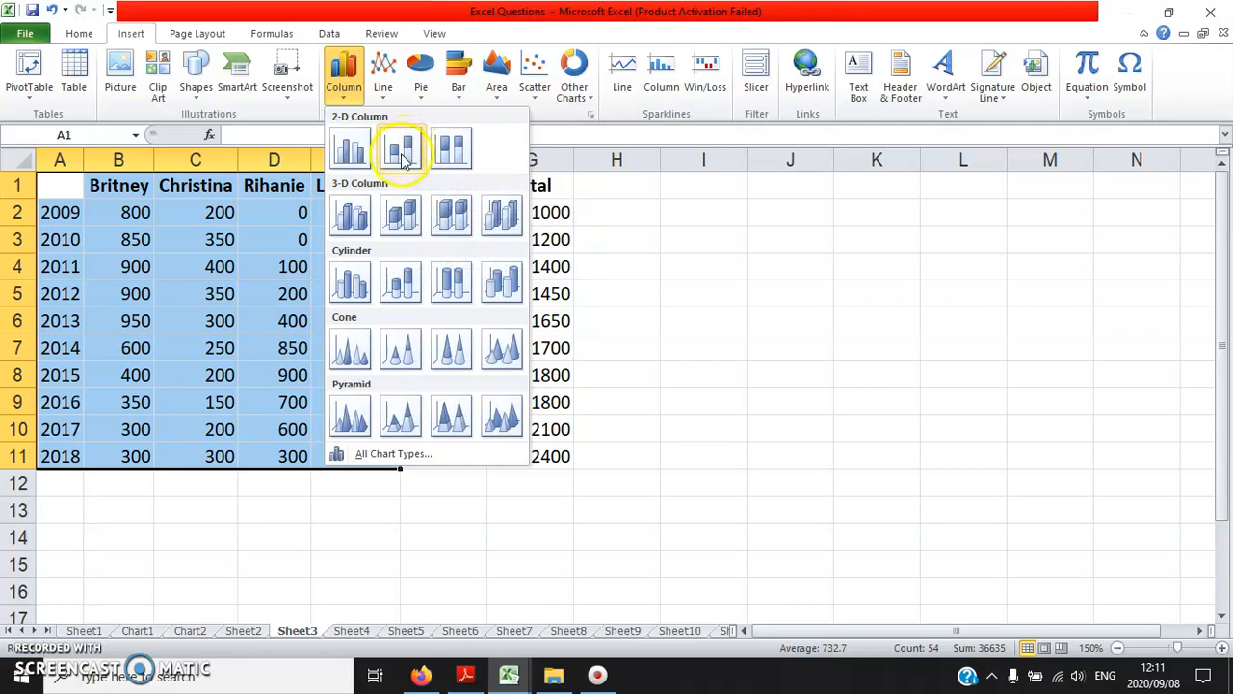
click(403, 160)
drag(882, 260, 973, 241)
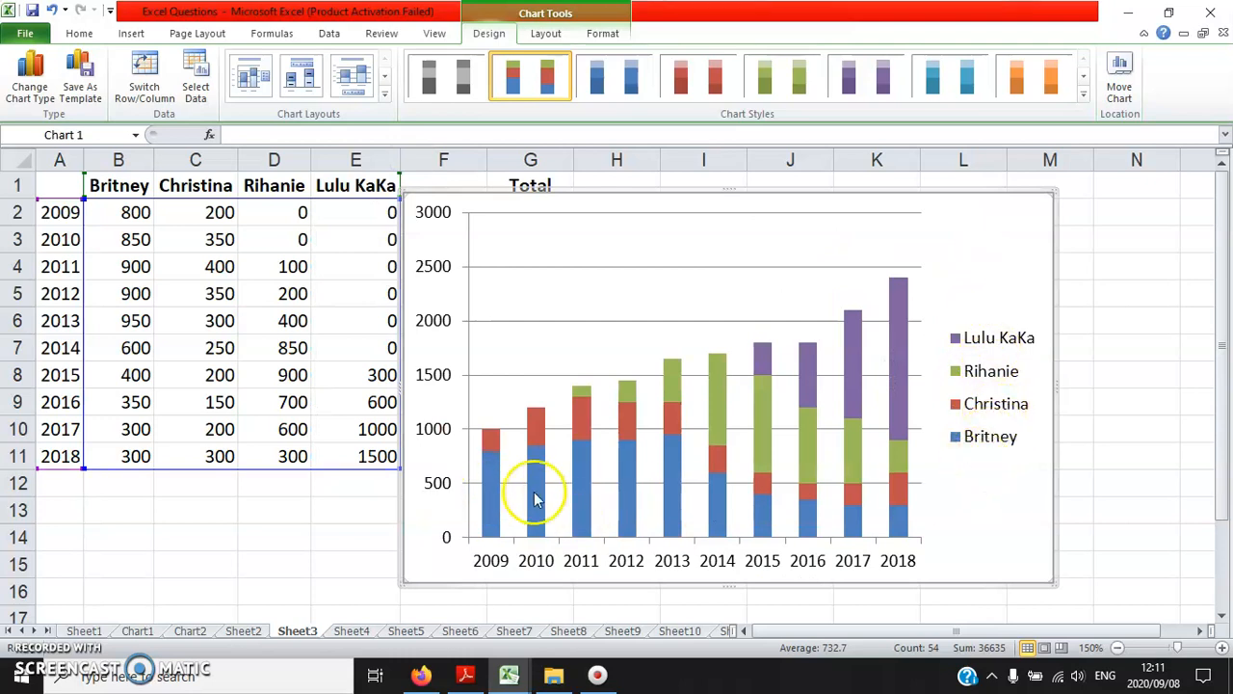
click(978, 441)
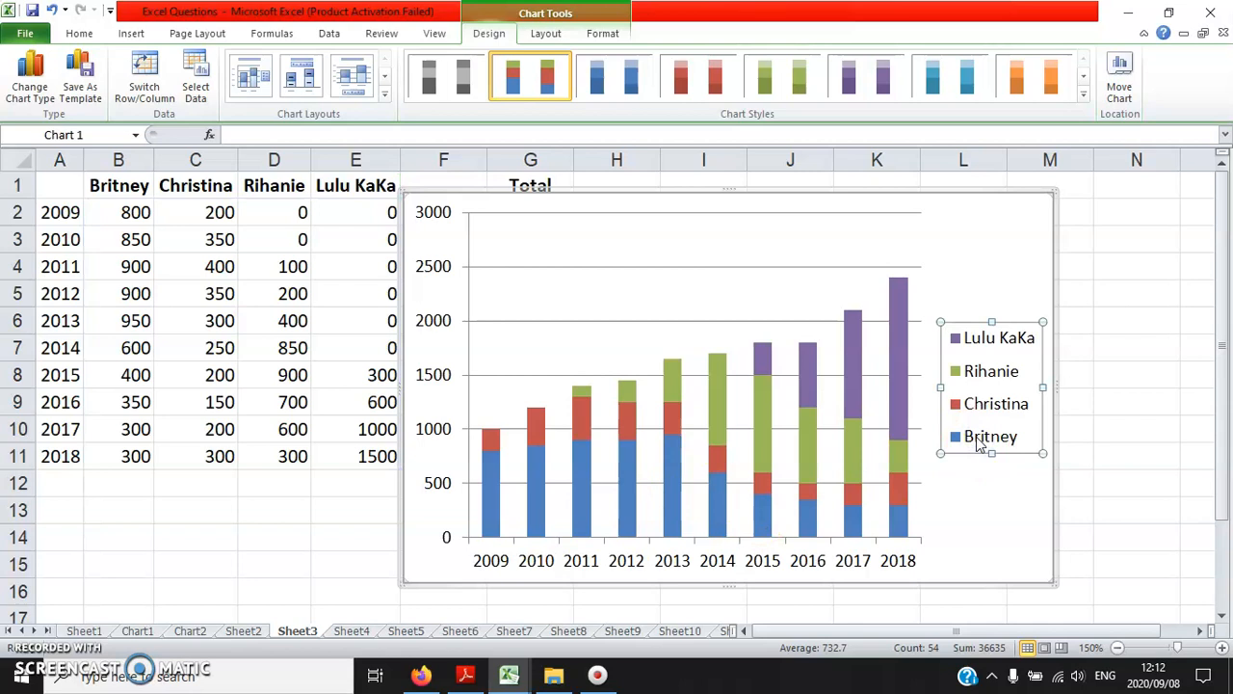
- Place the stacked column chart's legend at the bottom, without overlapping the chart
right_click(980, 443)
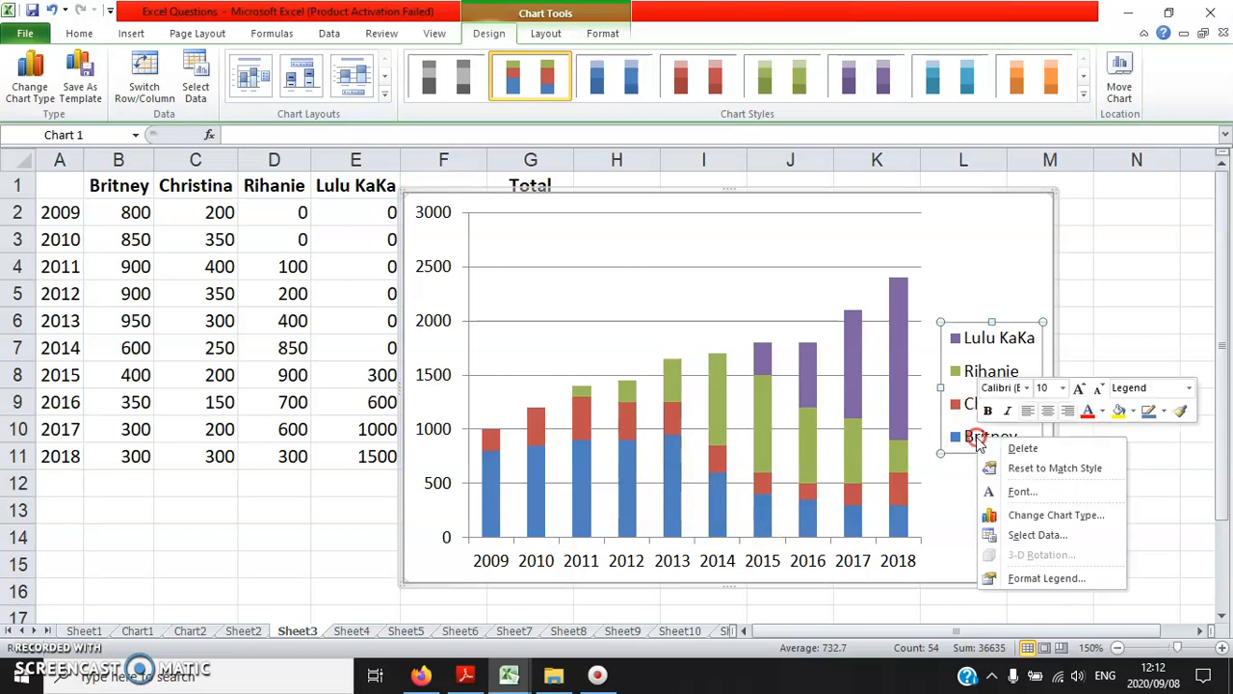
click(1021, 584)
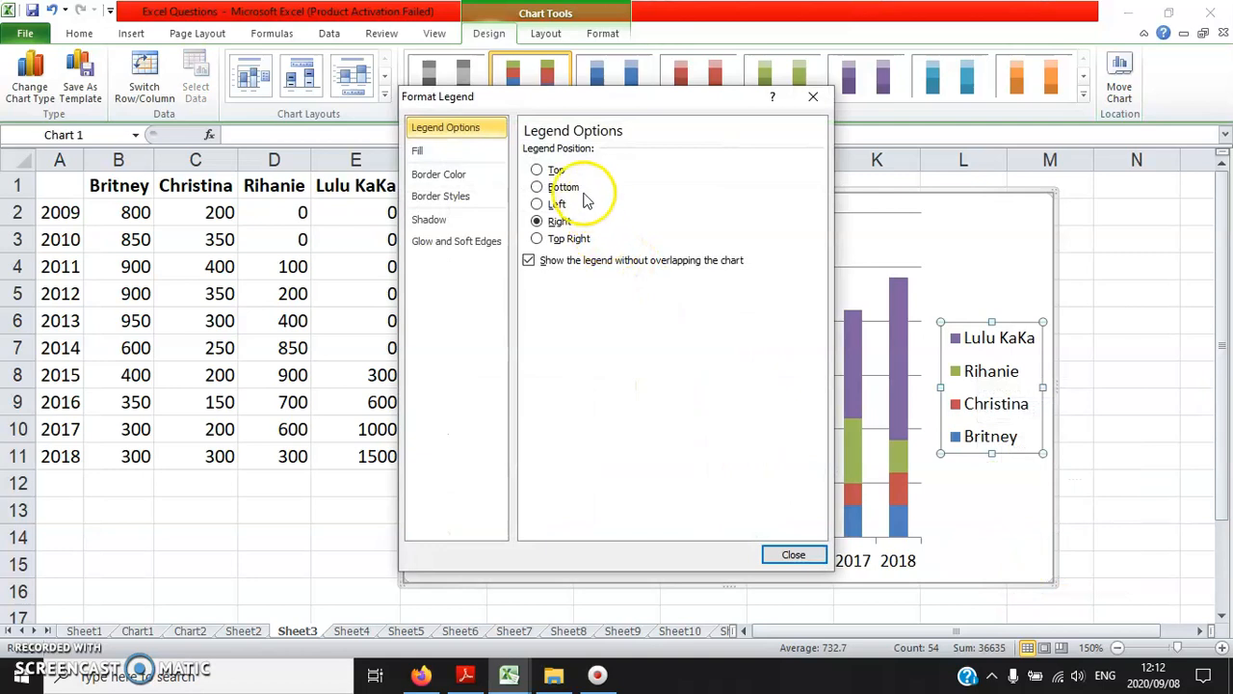
click(567, 187)
click(792, 554)
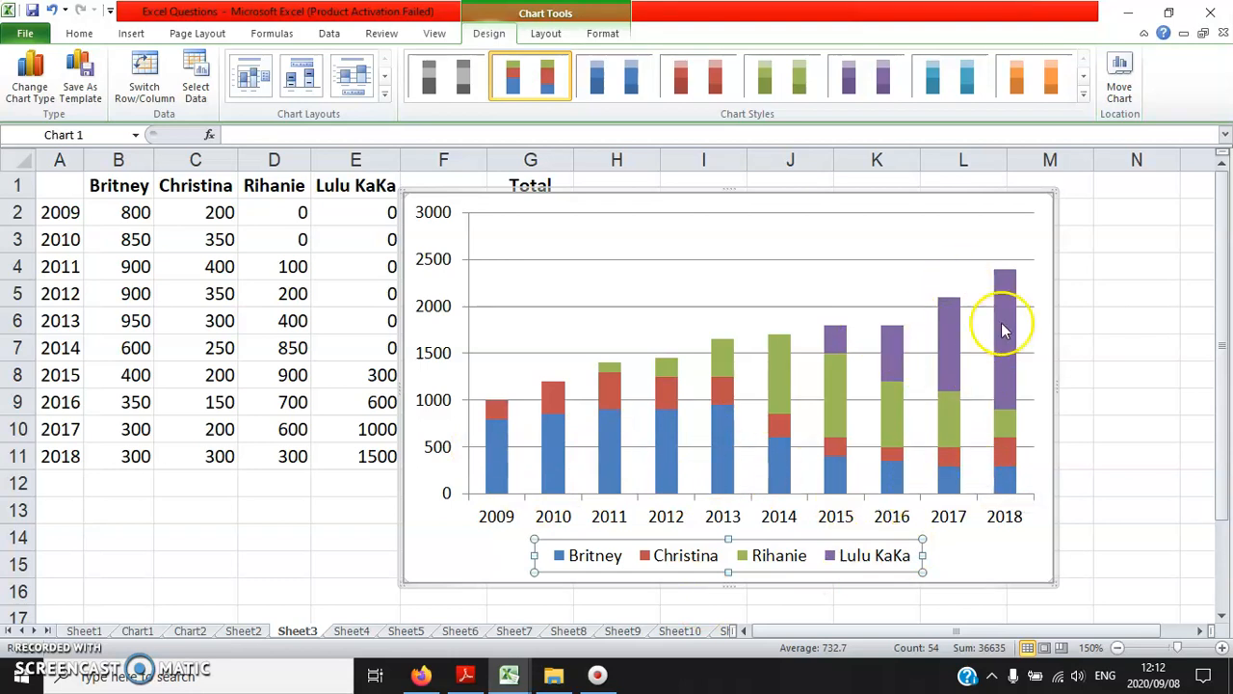
- Move the stacked column chart from Sheet3 to a new chart sheet
right_click(444, 540)
click(503, 397)
click(416, 371)
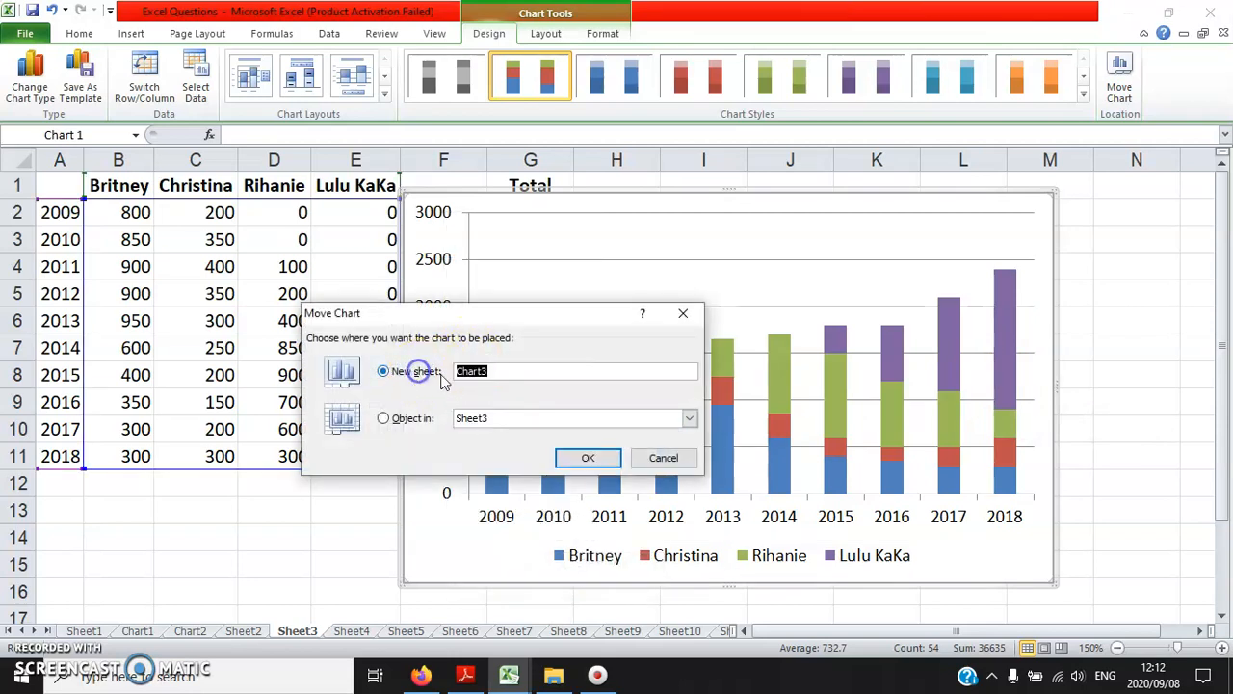
click(579, 458)
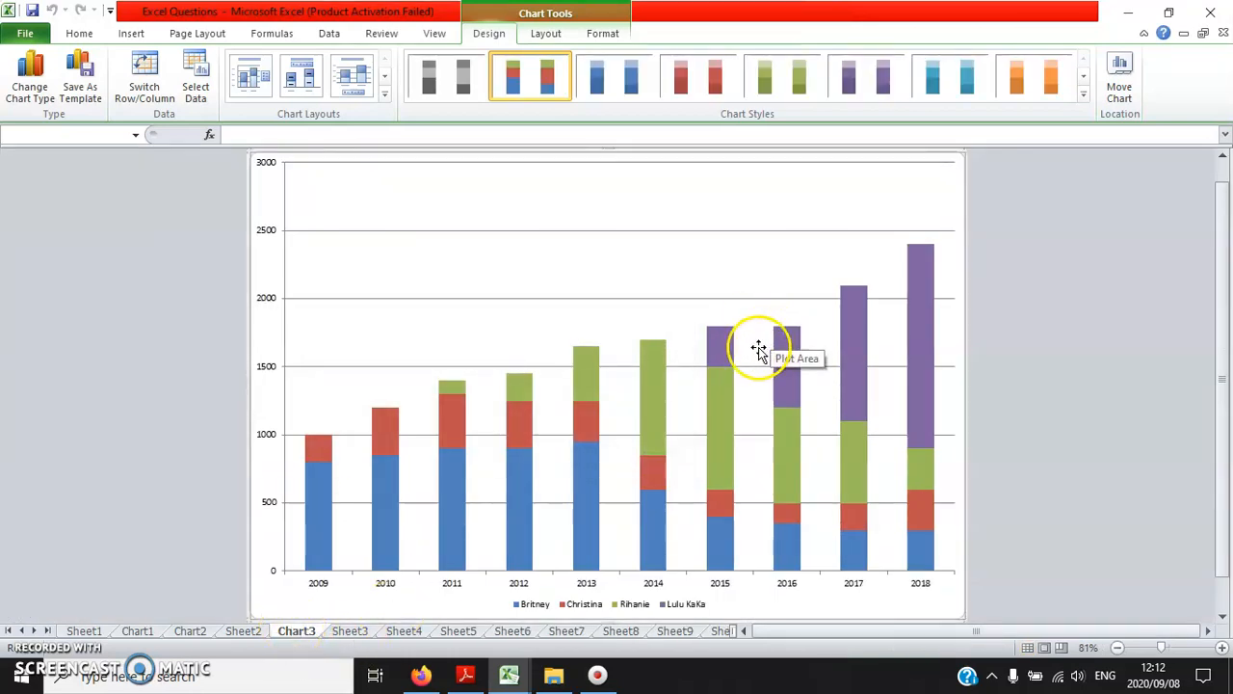
- Increase the font size of all text in the stacked column chart to 14
click(263, 185)
click(79, 33)
click(292, 64)
click(292, 63)
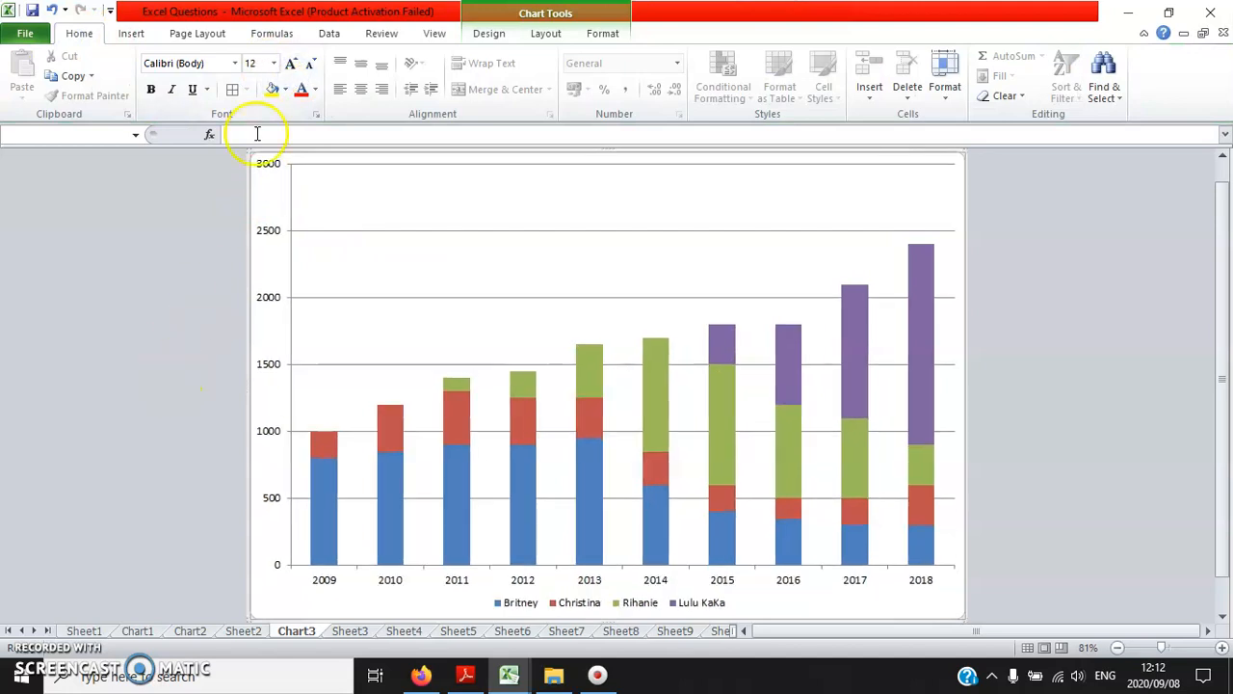
click(290, 63)
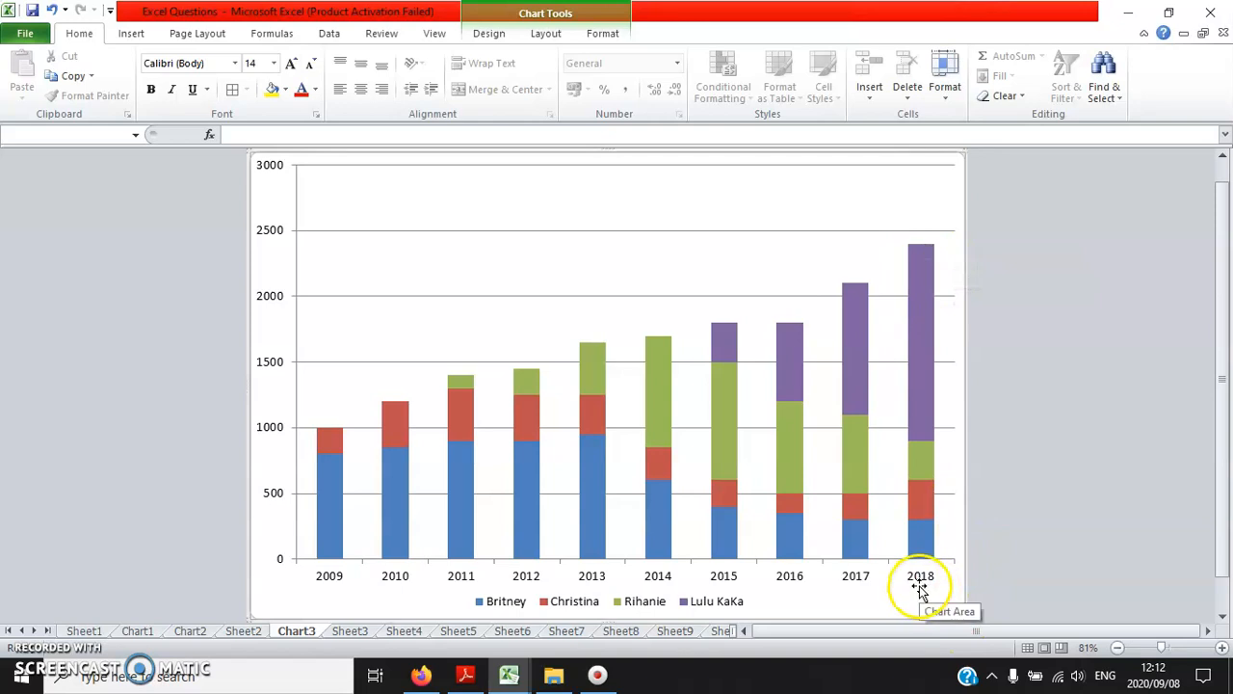
- View the sample 100% stacked column chart on page 19 of Excel.pdf in Adobe Reader and return to Sheet3 of Excel Questions
click(469, 678)
scroll(260, 396, down, 2)
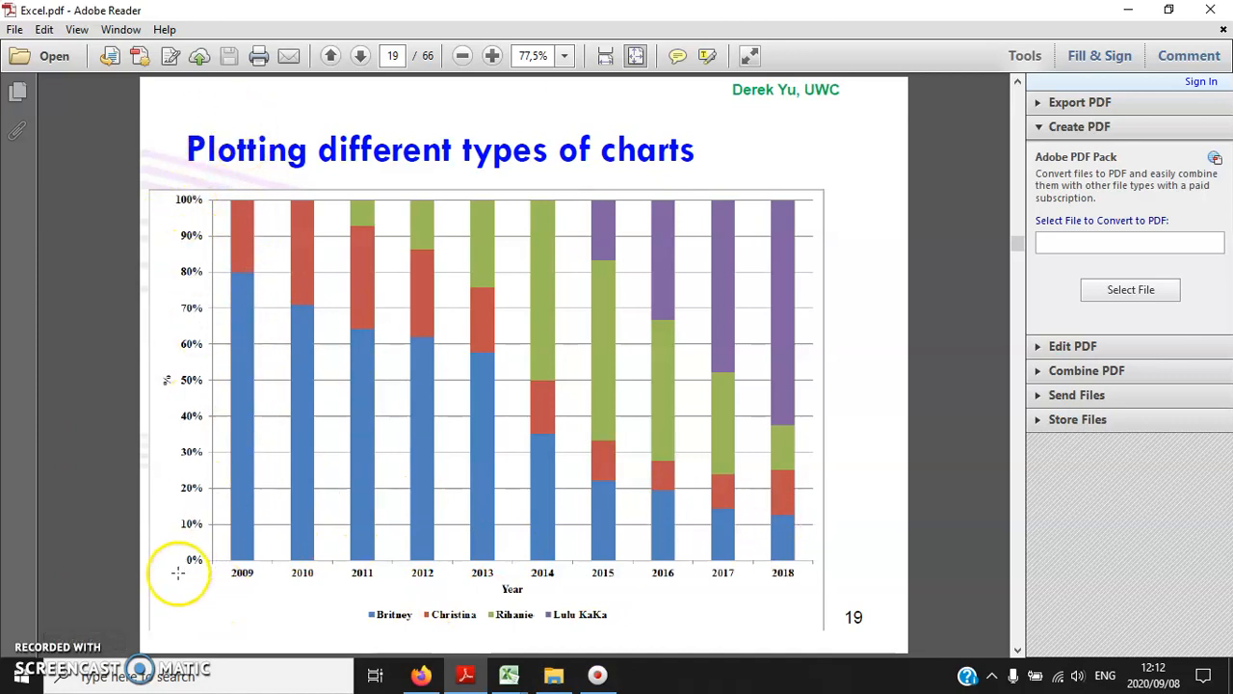
mouse_move(509, 674)
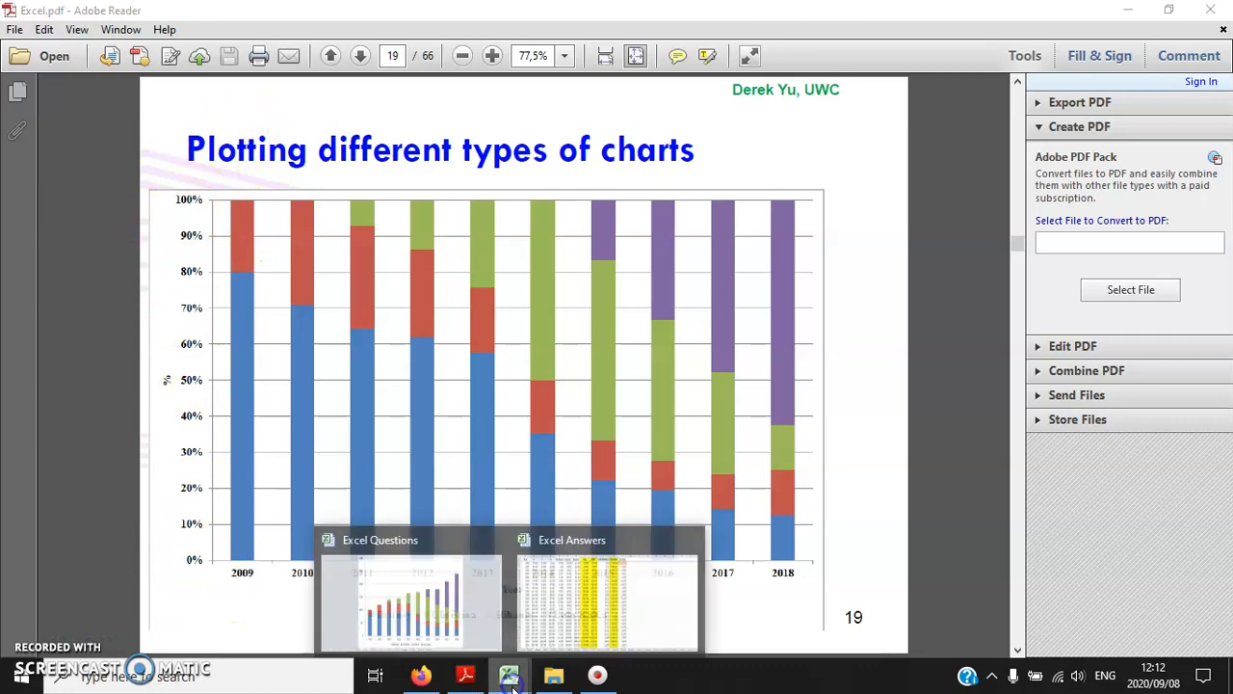
click(456, 614)
click(245, 631)
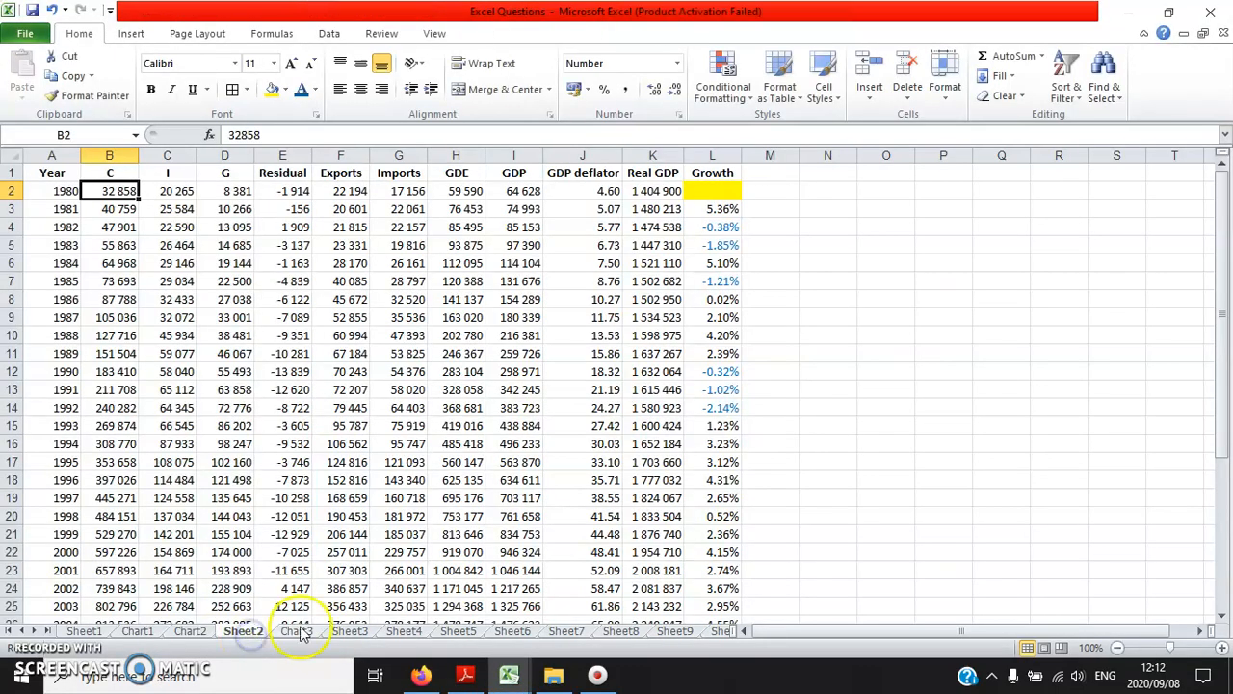
click(340, 631)
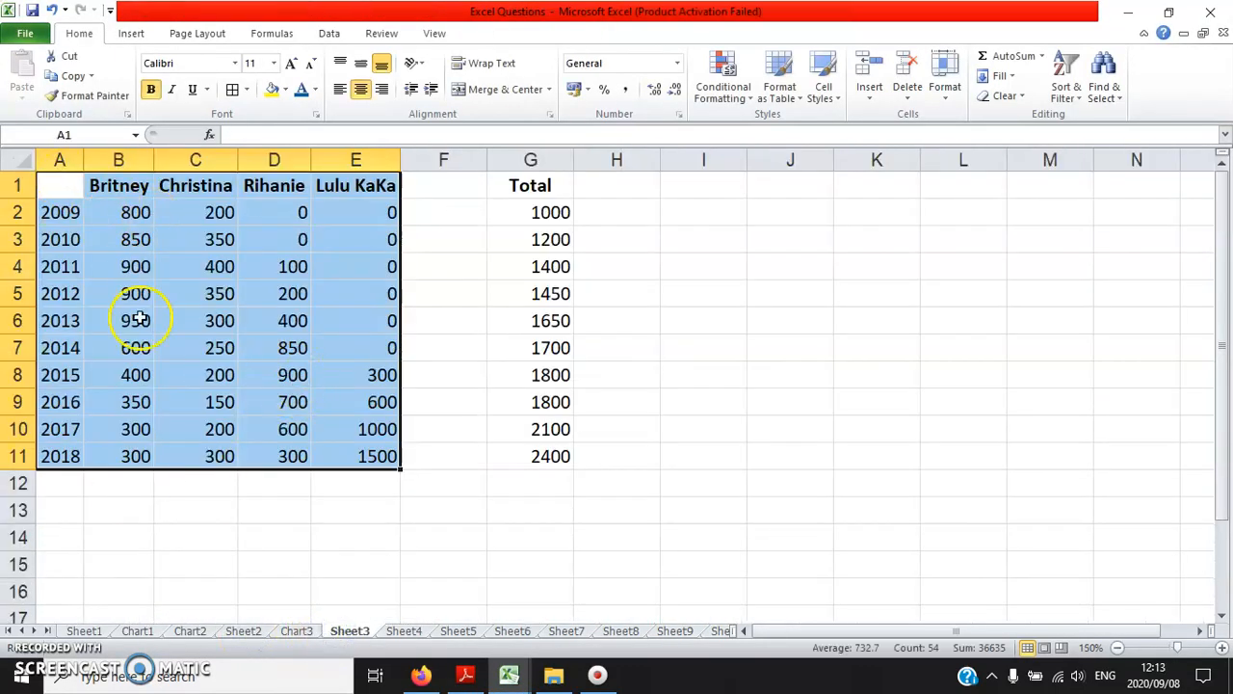
- Insert a 2-D 100% stacked column chart of A1:E11 on Sheet3 and place its legend at the bottom
click(131, 32)
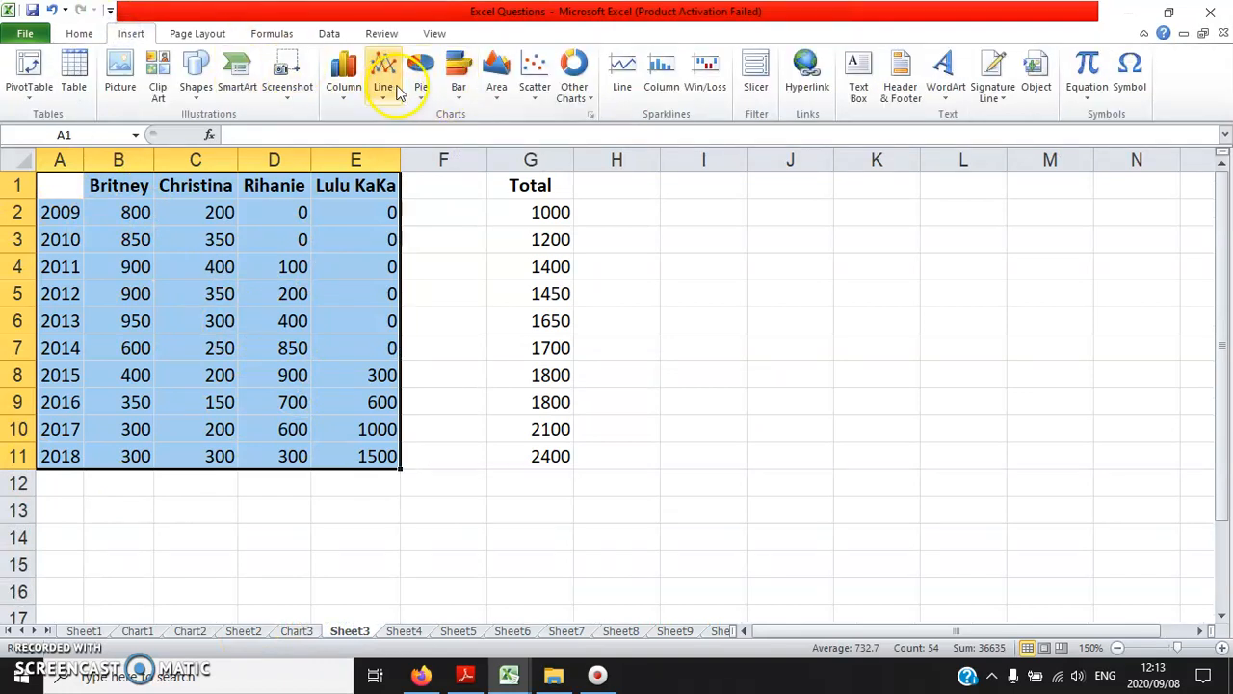
click(344, 75)
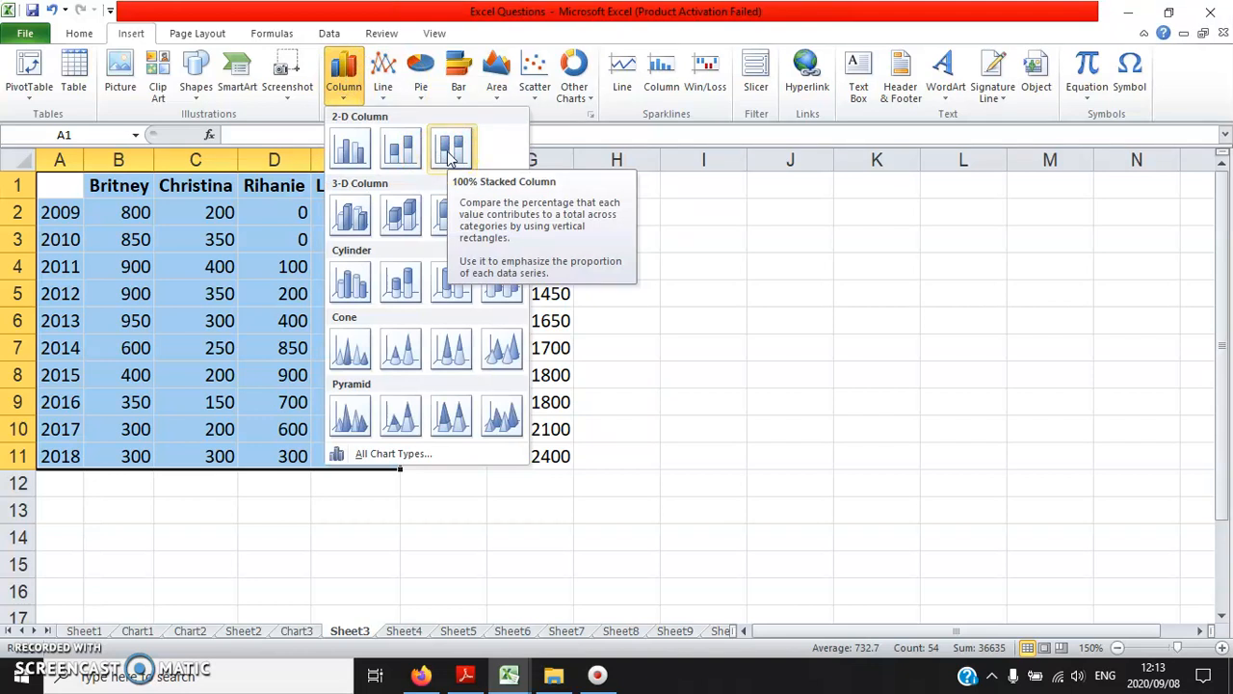
click(450, 154)
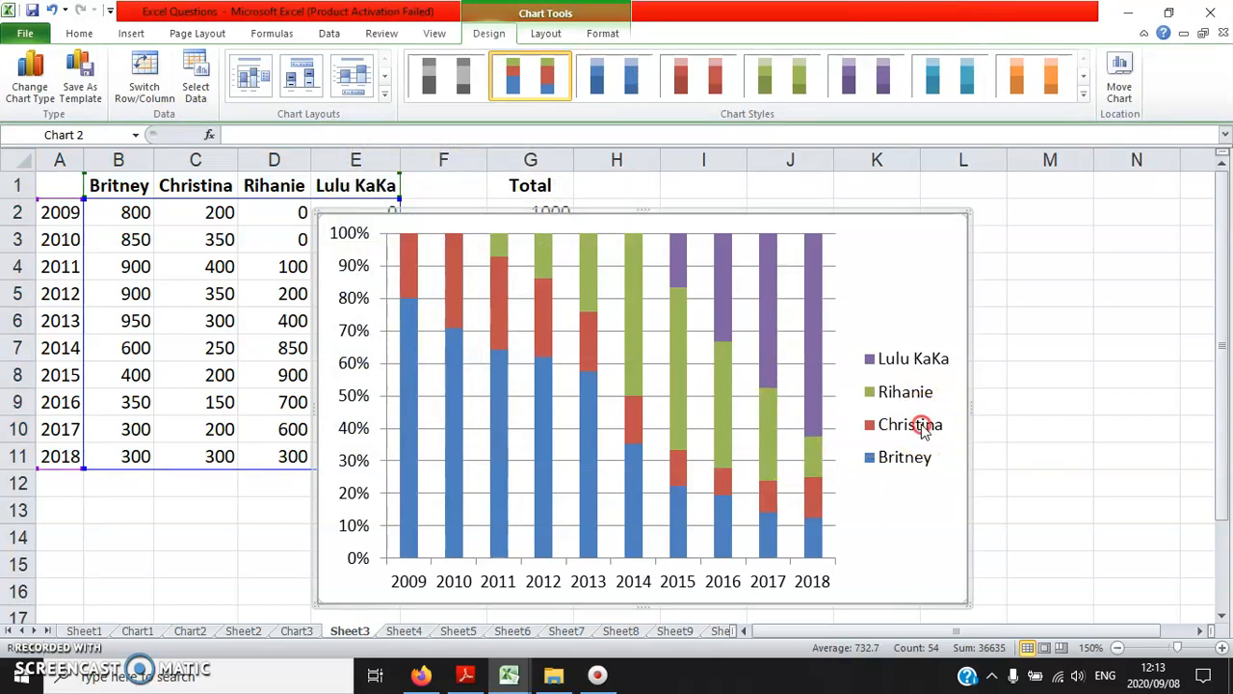
right_click(927, 423)
click(954, 570)
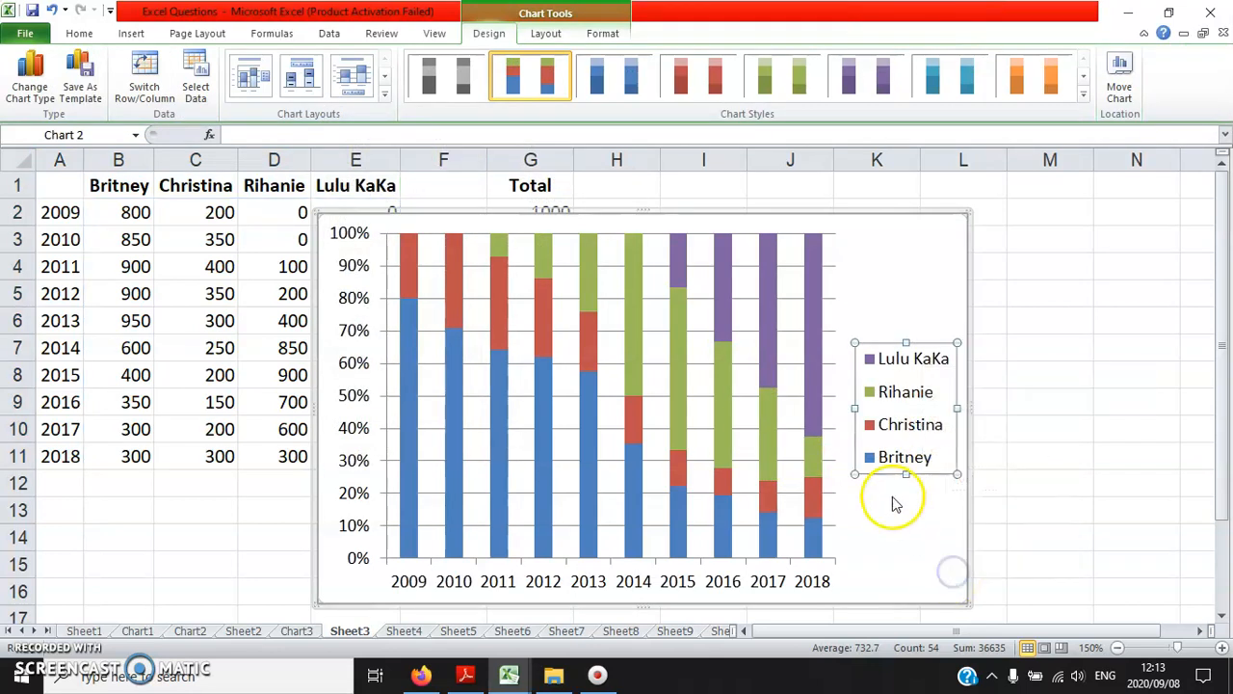
click(547, 187)
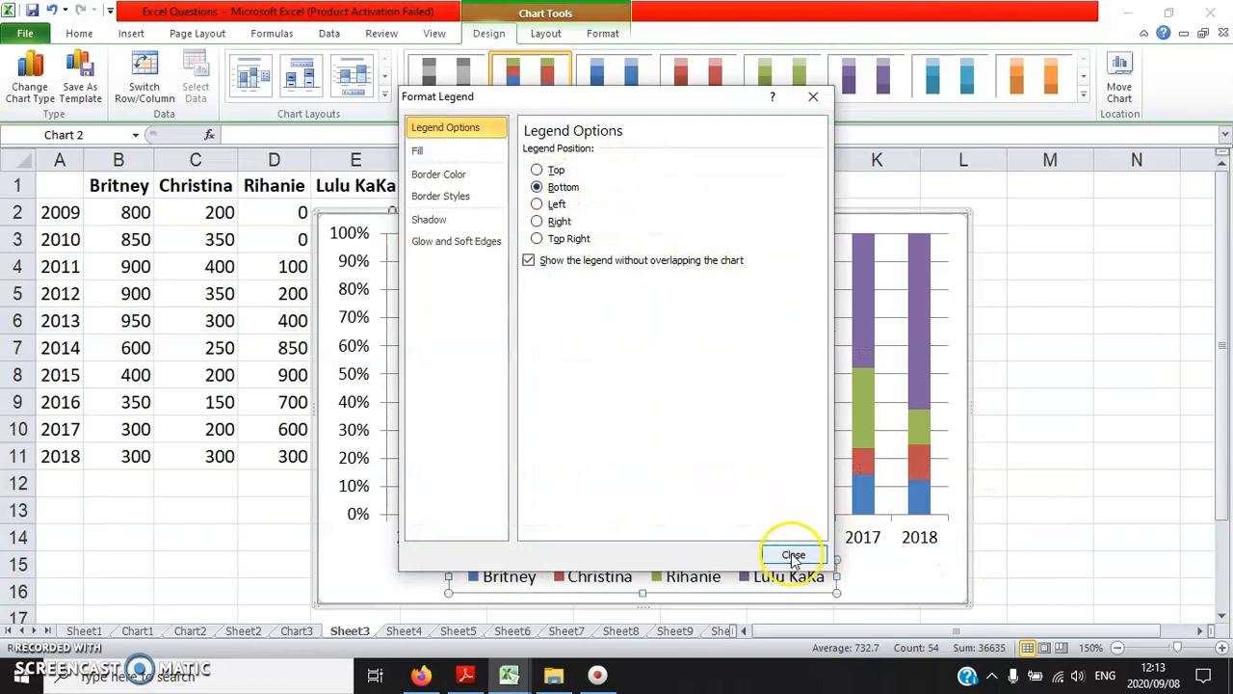
click(791, 554)
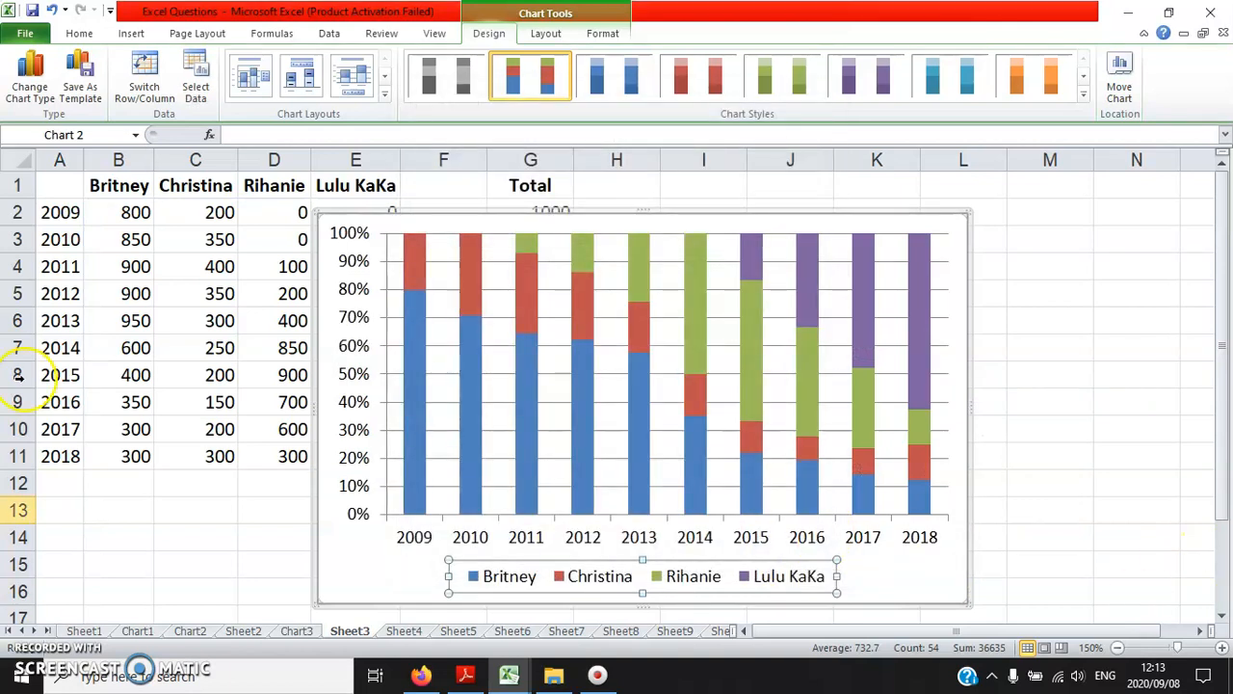
- Move the 100% stacked column chart from Sheet3 to a new chart sheet
right_click(357, 570)
click(418, 430)
click(318, 399)
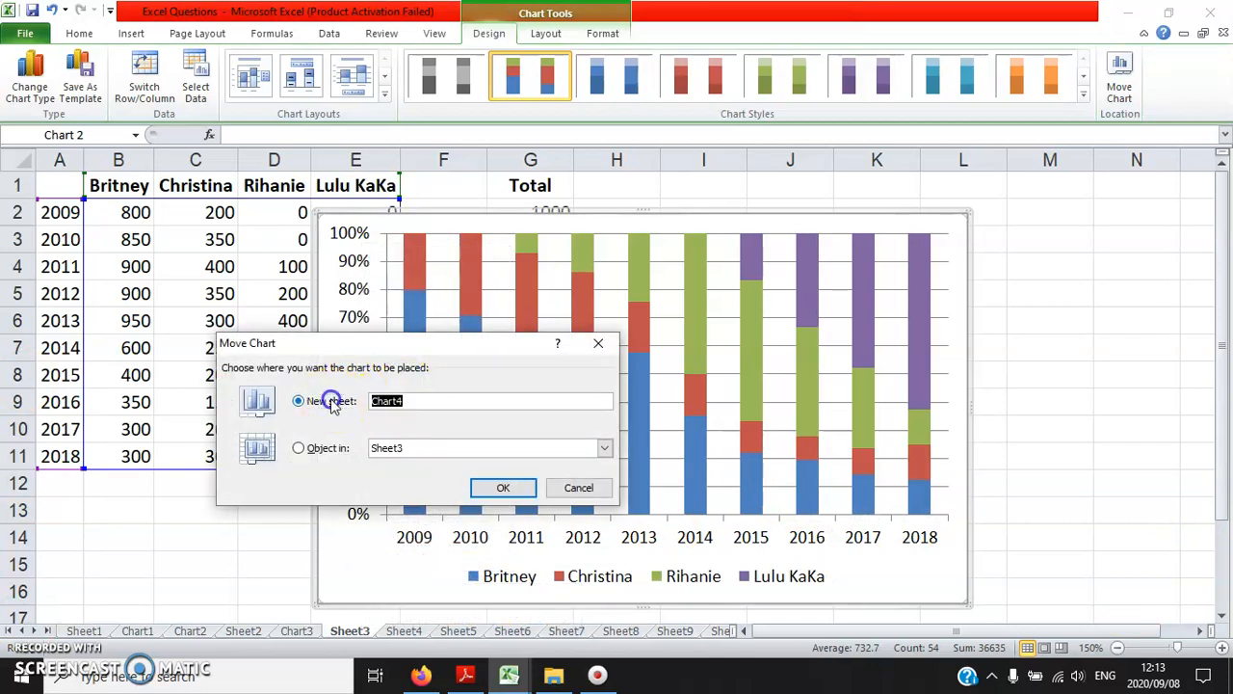
click(503, 488)
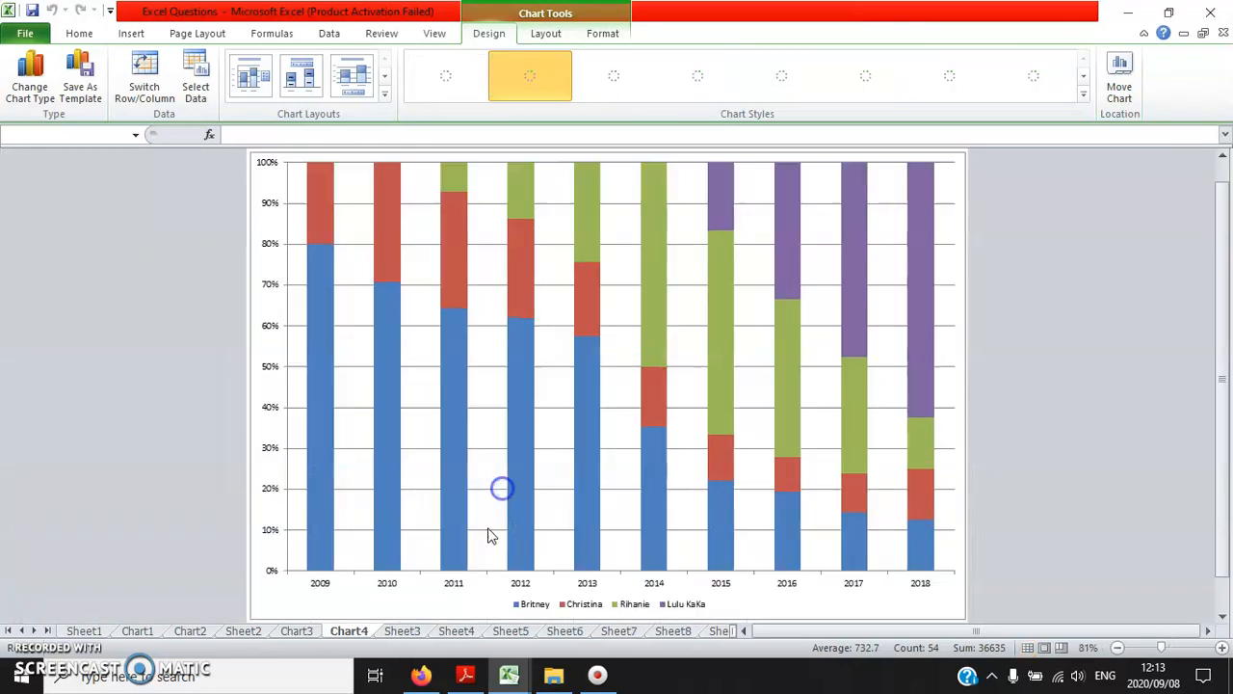
- Increase the font size of all text in the 100% stacked column chart to 14 and deselect the chart
key(alt)
key(h)
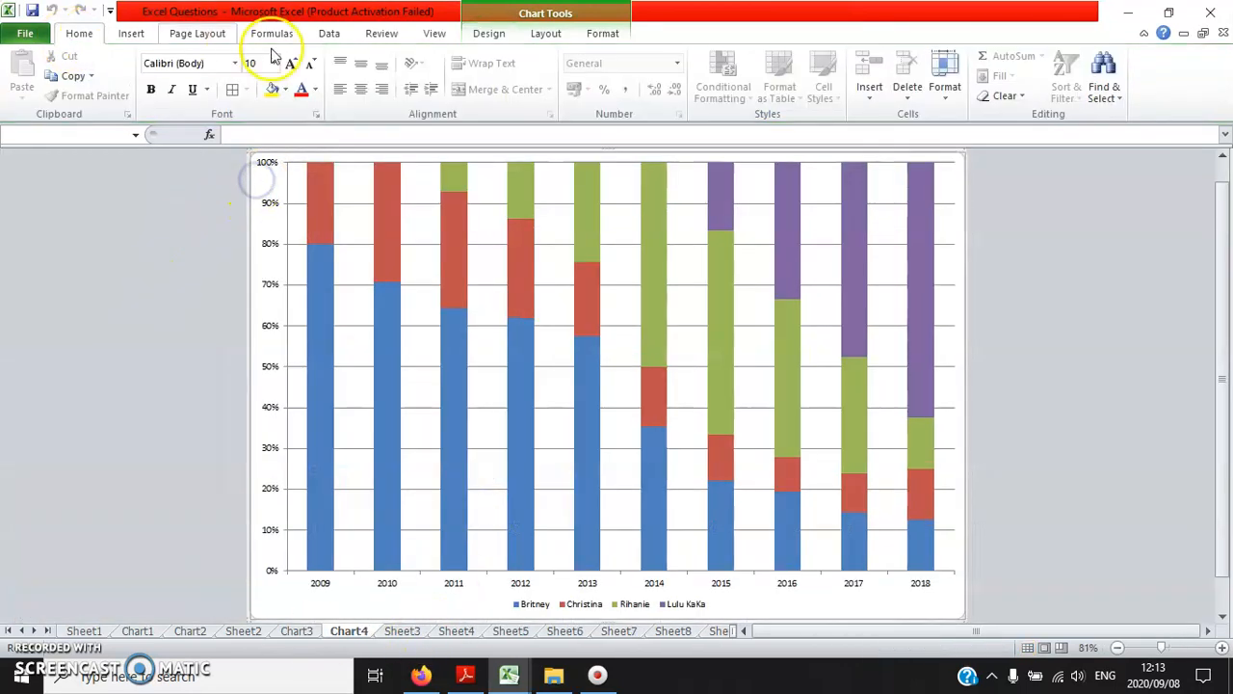
click(289, 65)
click(289, 65)
click(125, 364)
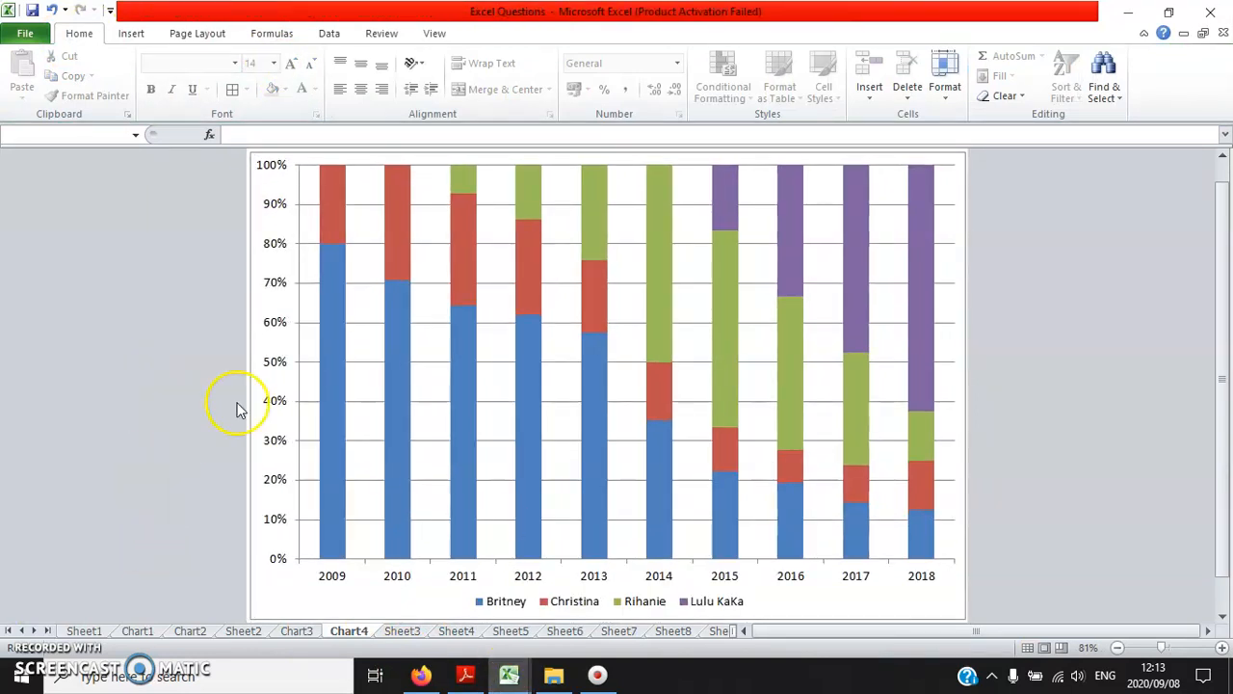
- Switch to Excel.pdf in Adobe Reader and compare the sample area charts on pages 20 and 21, ending at the bar chart on page 22
click(466, 675)
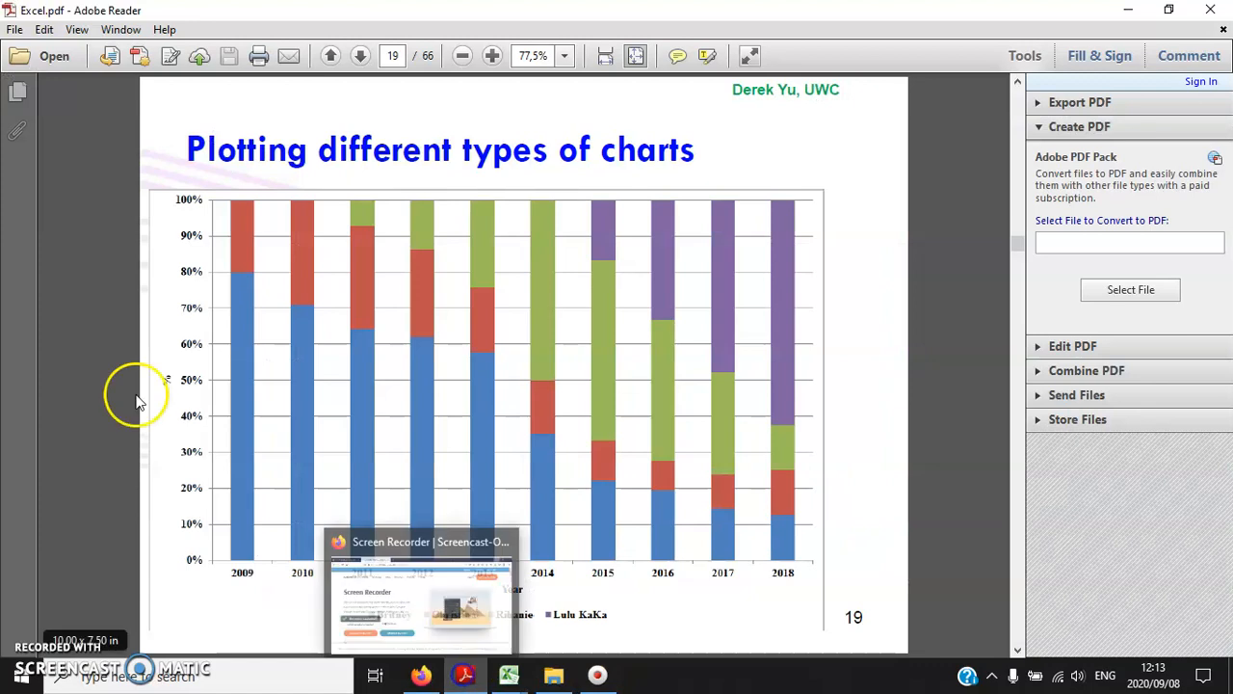
scroll(110, 368, down, 2)
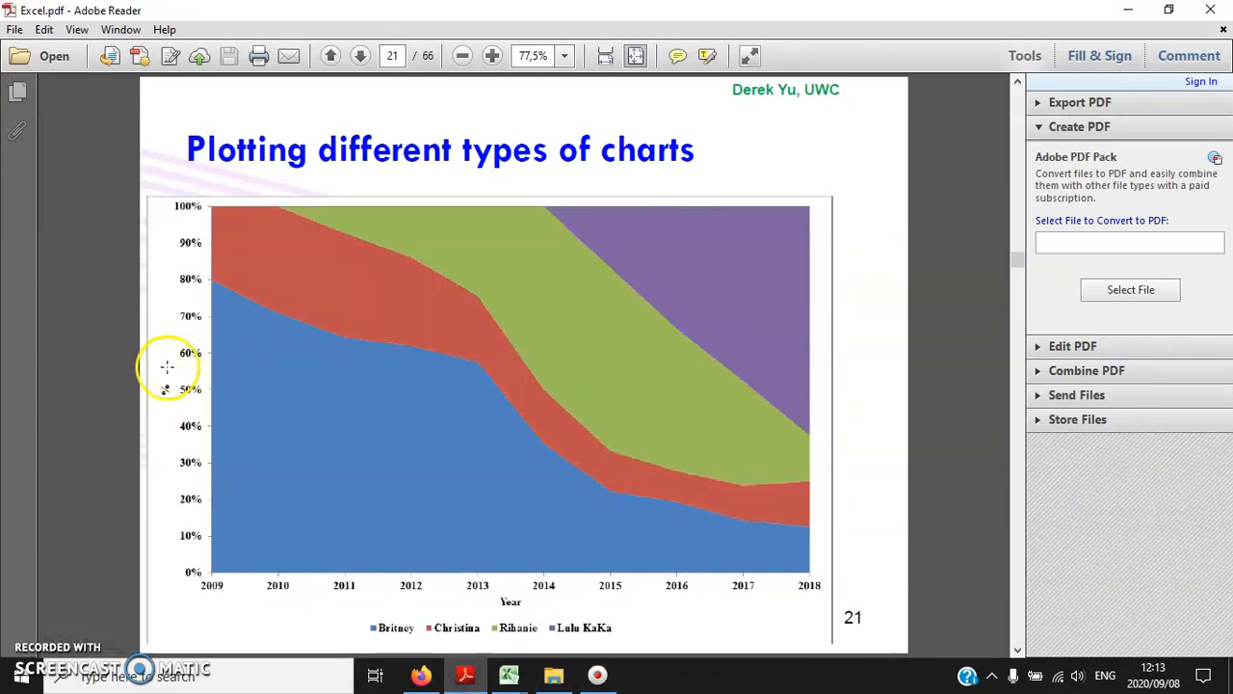
scroll(171, 364, up, 1)
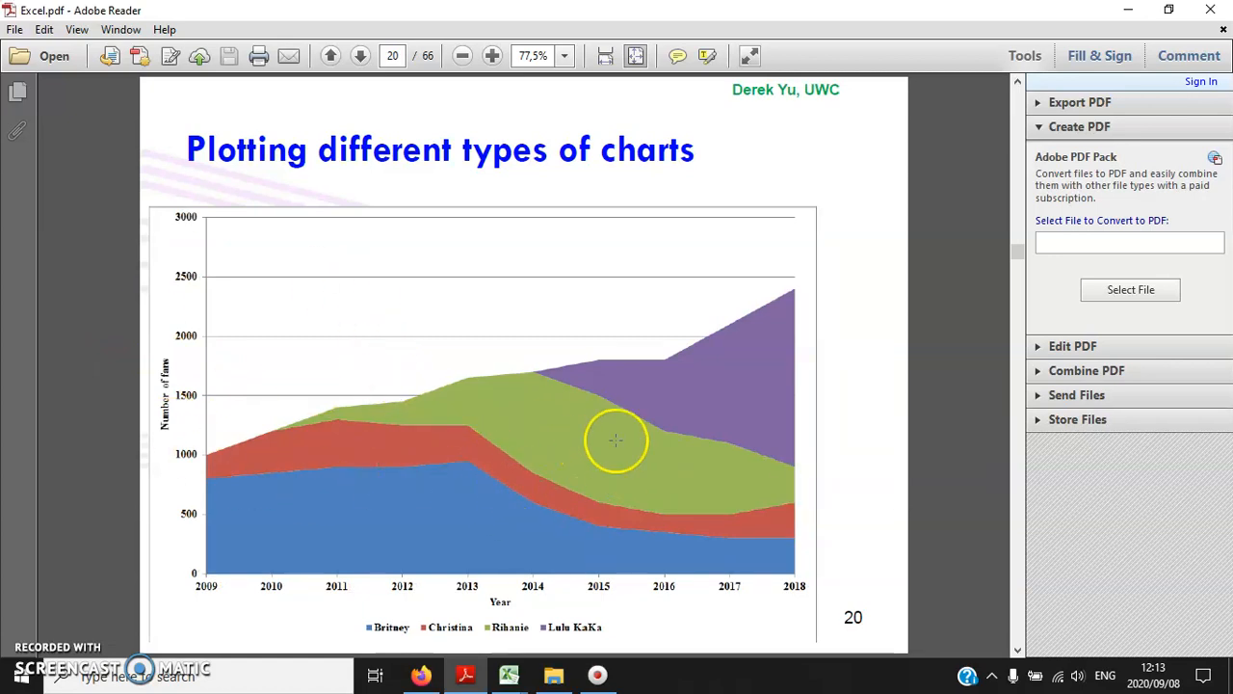
key(Page_Down)
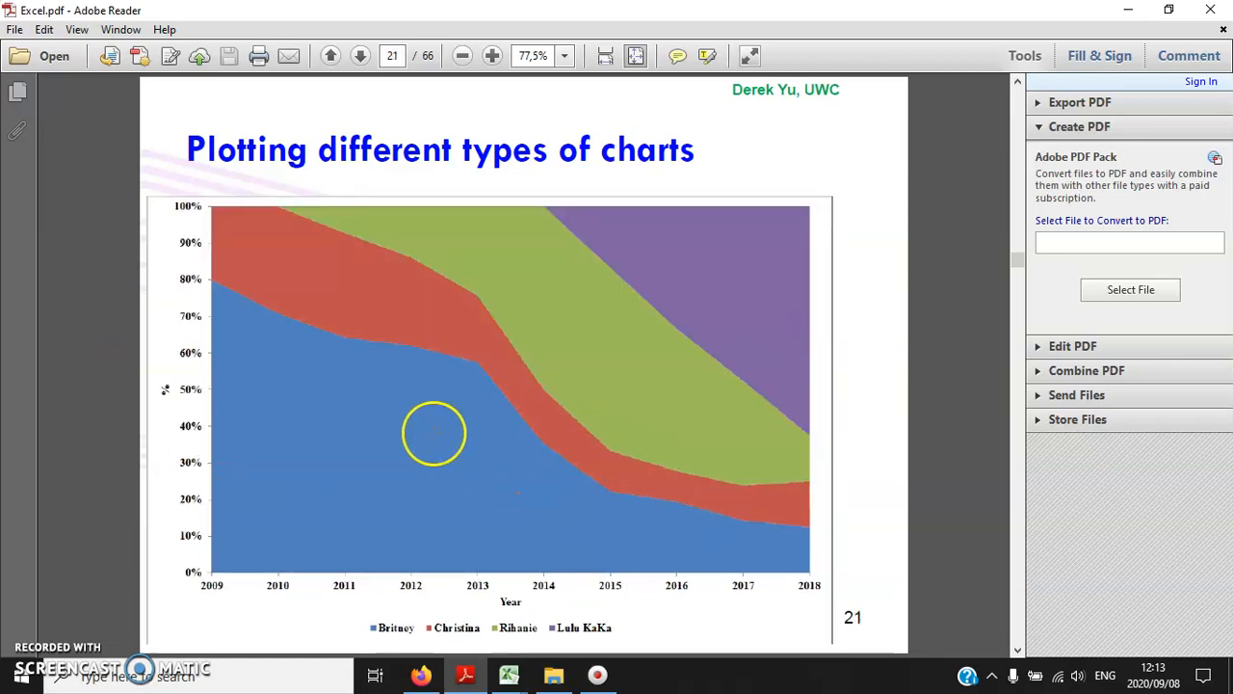
key(Page_Up)
key(Page_Down)
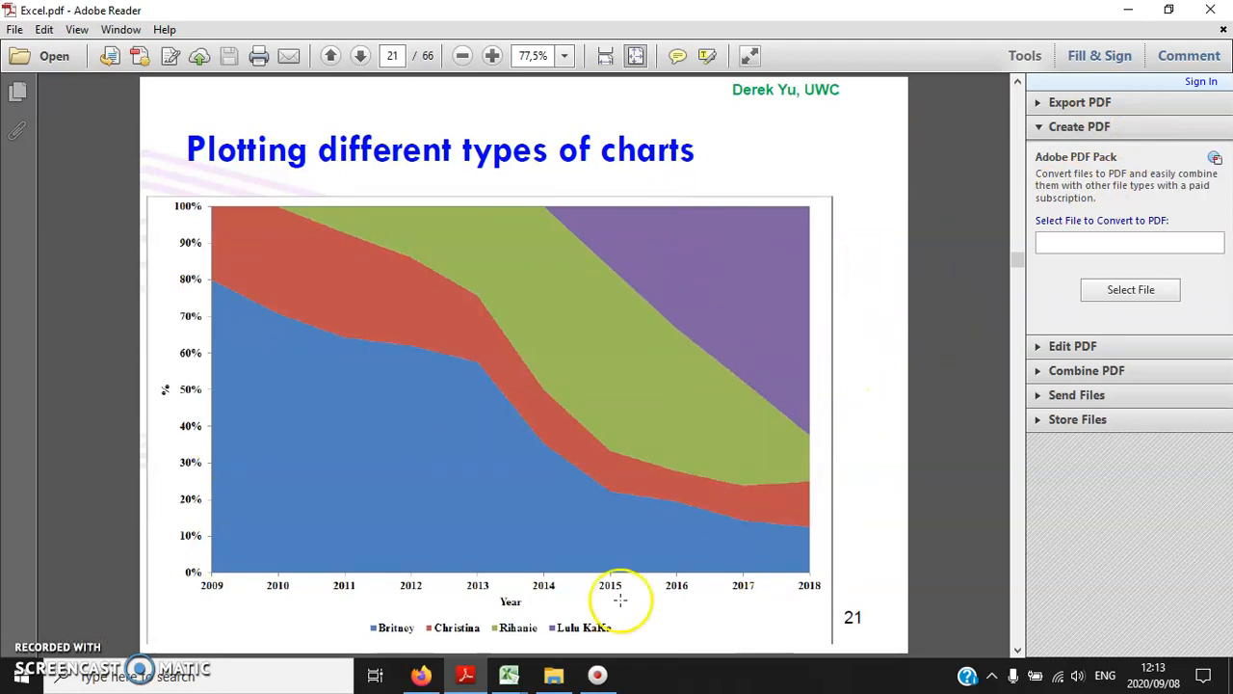
scroll(747, 411, down, 1)
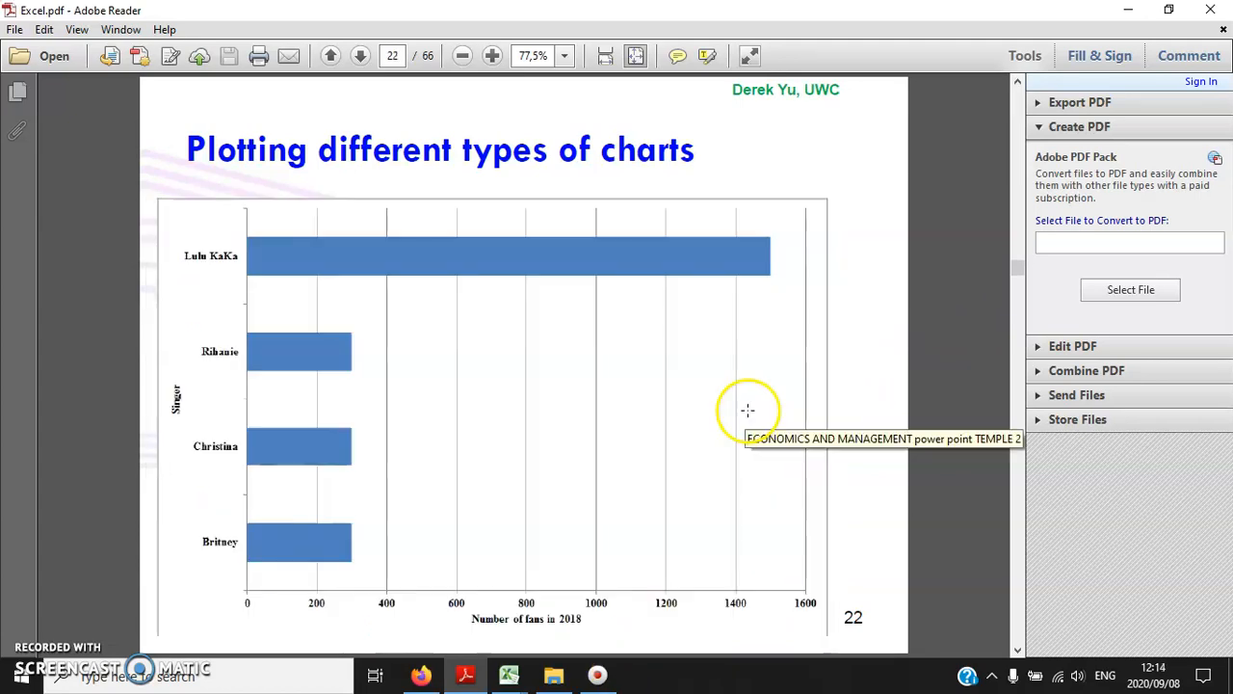
- Switch back to the Excel Questions workbook and insert a 2-D stacked area chart of A1:E11 on Sheet3
click(509, 677)
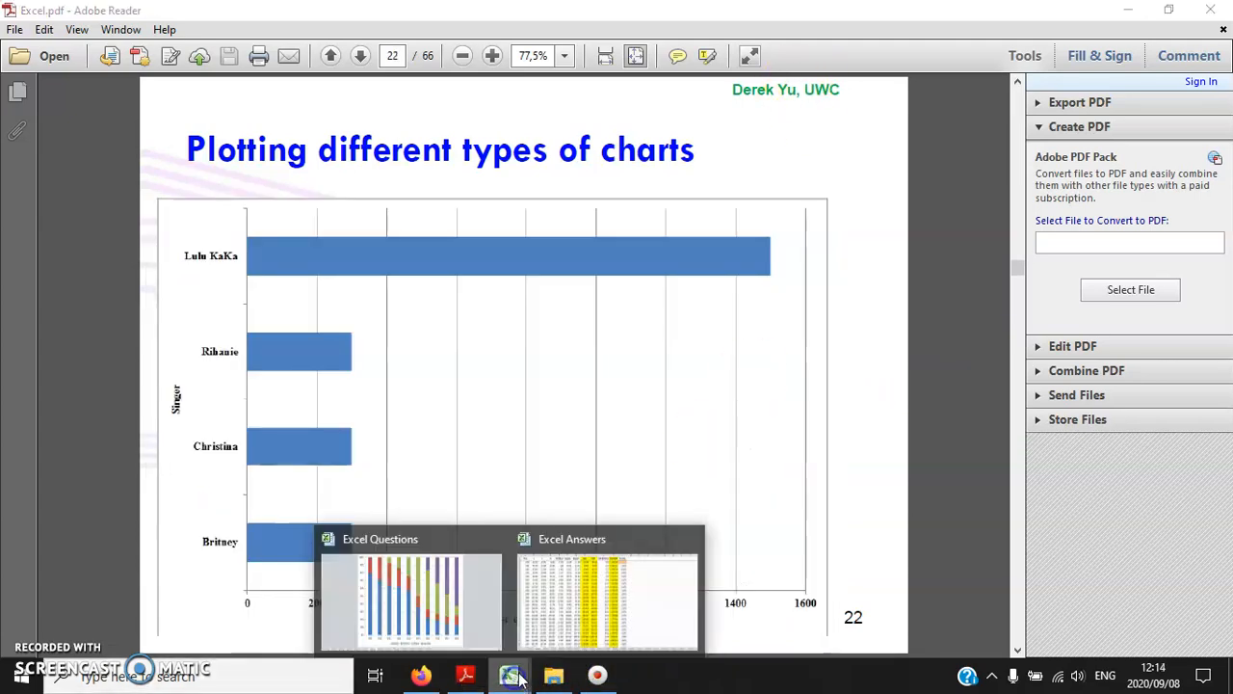
click(443, 602)
click(403, 631)
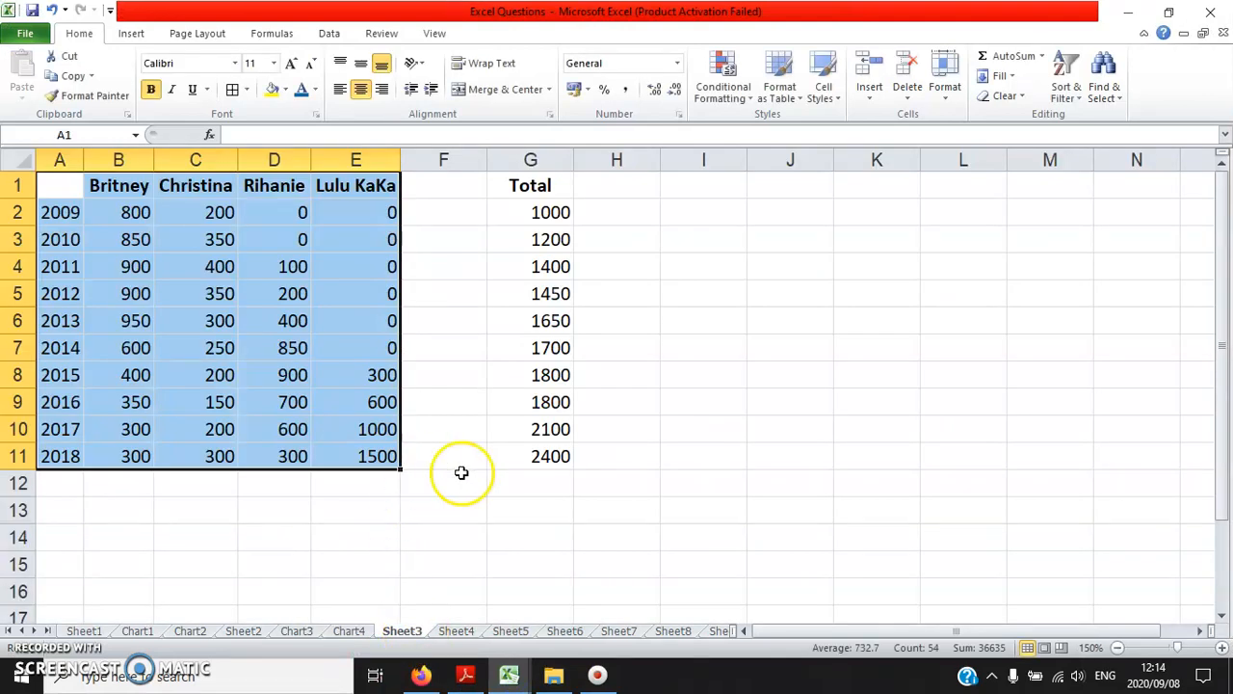
click(131, 33)
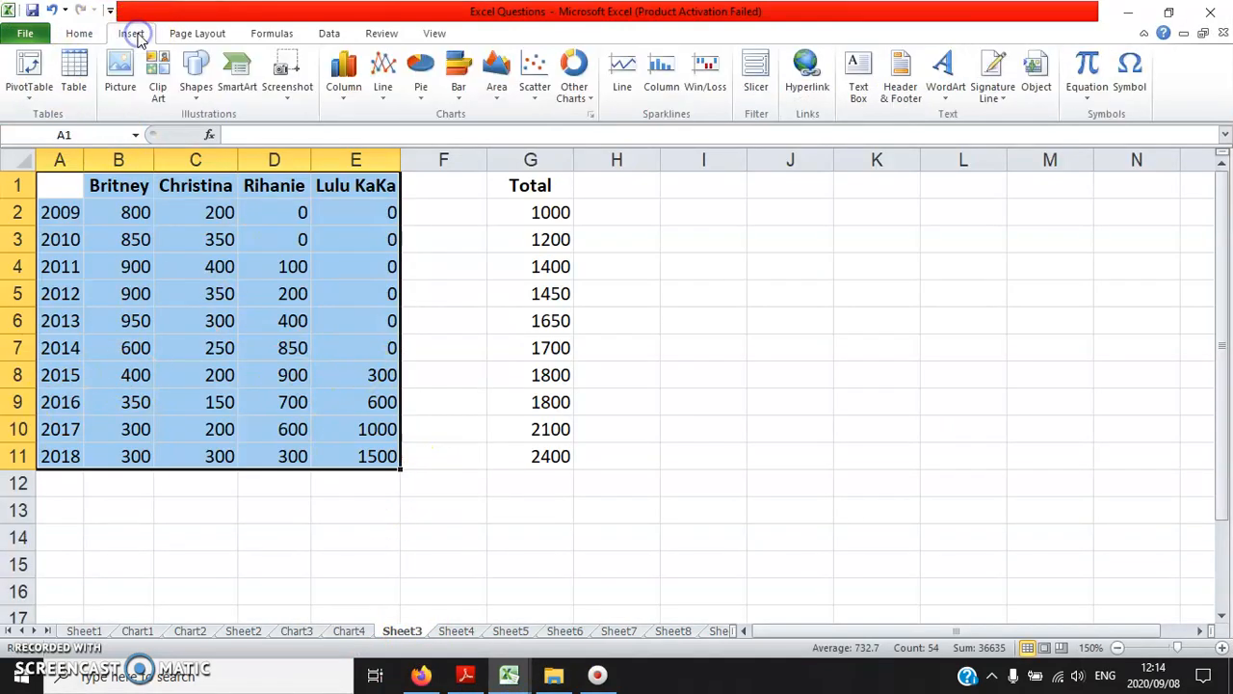
click(496, 91)
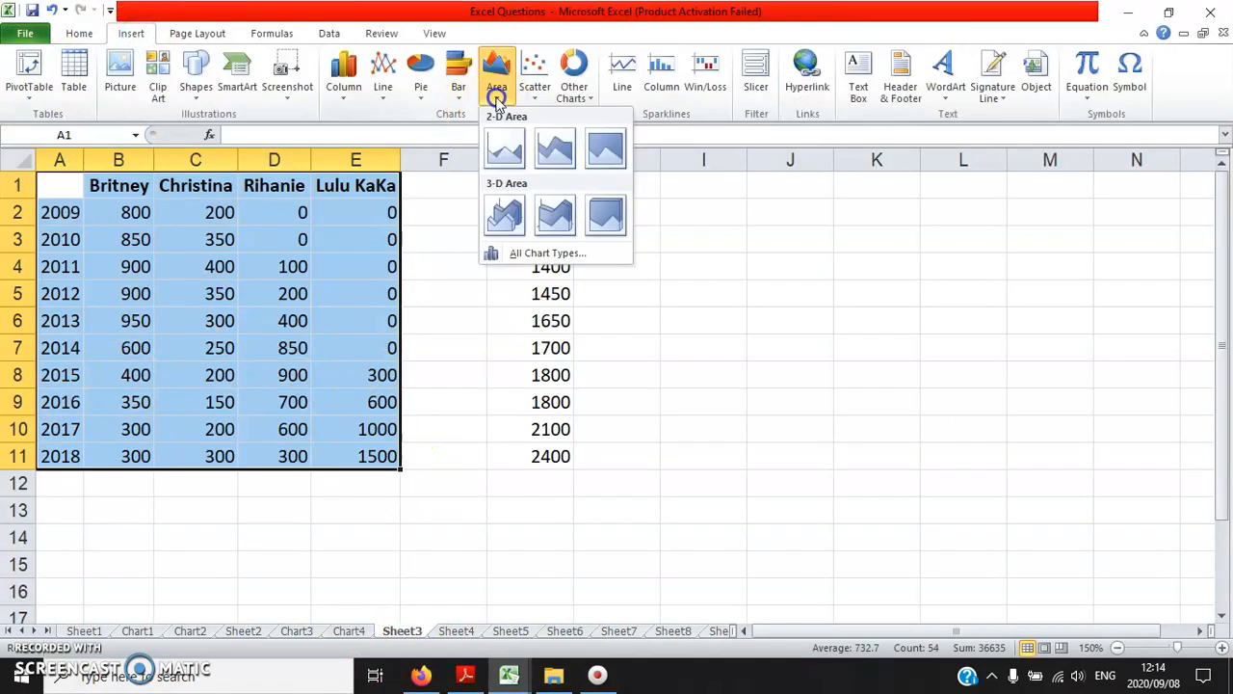
click(562, 150)
- Place the stacked area chart's legend at the bottom, without overlapping the chart
right_click(882, 375)
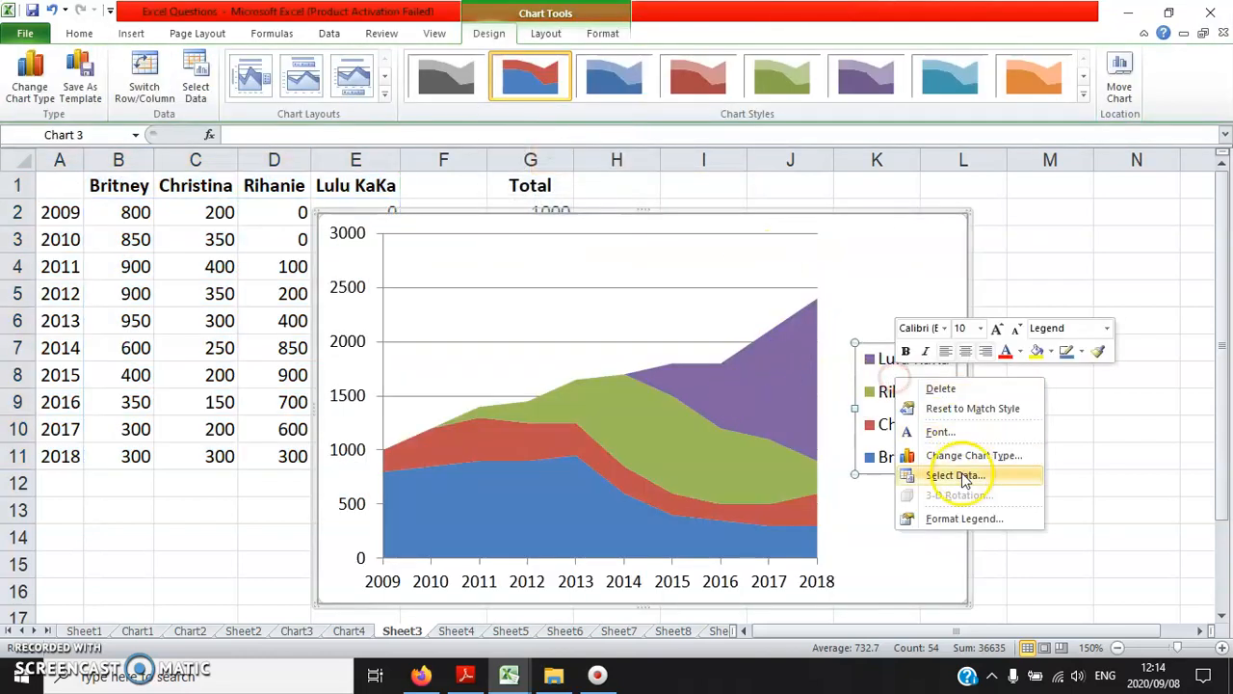
click(954, 518)
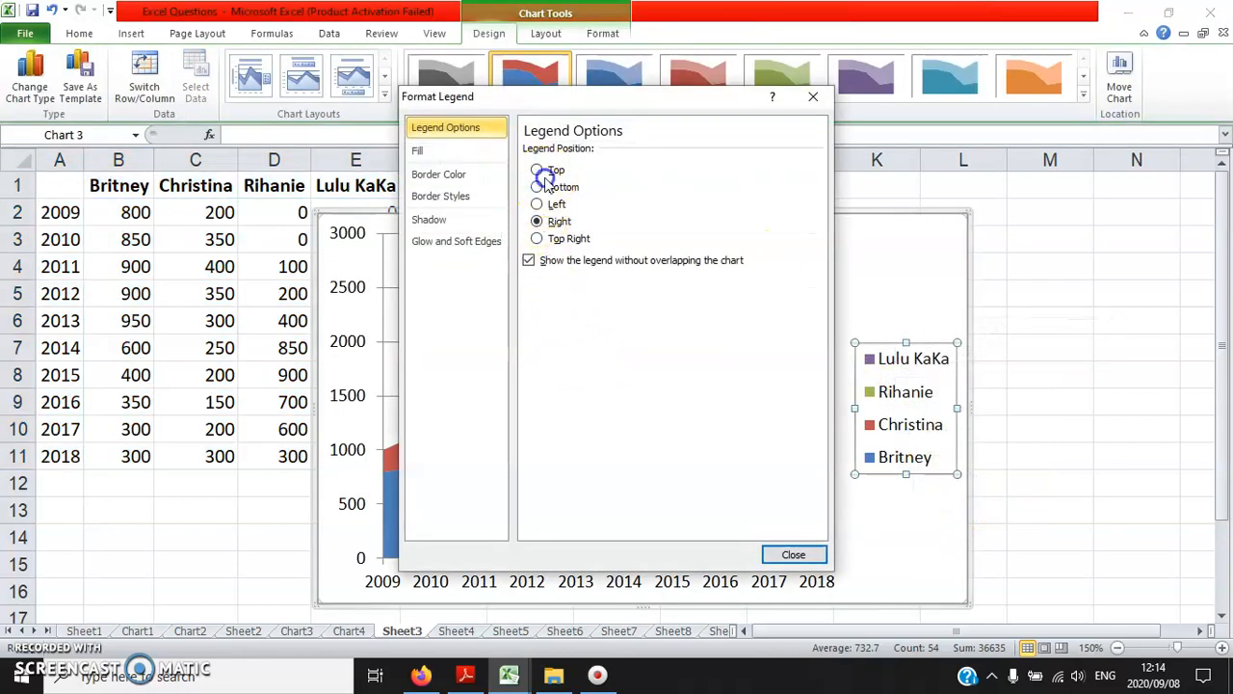
click(546, 187)
click(790, 554)
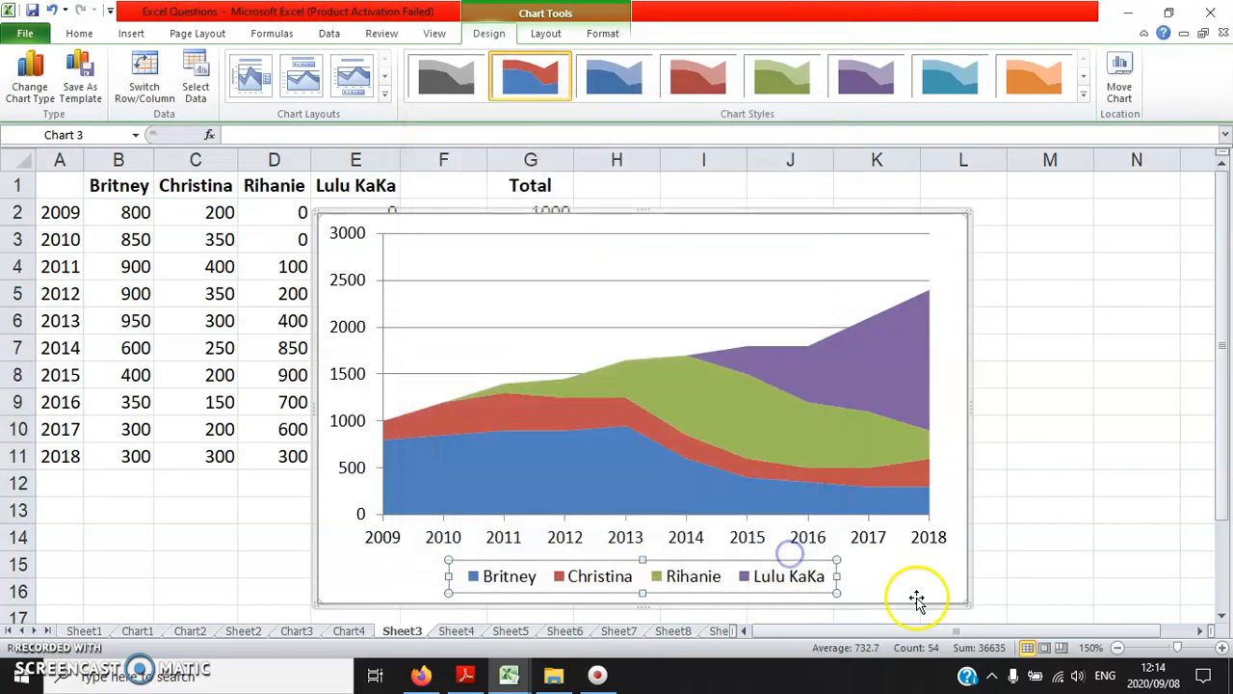
- Move the stacked area chart from Sheet3 to its own new chart sheet
right_click(912, 591)
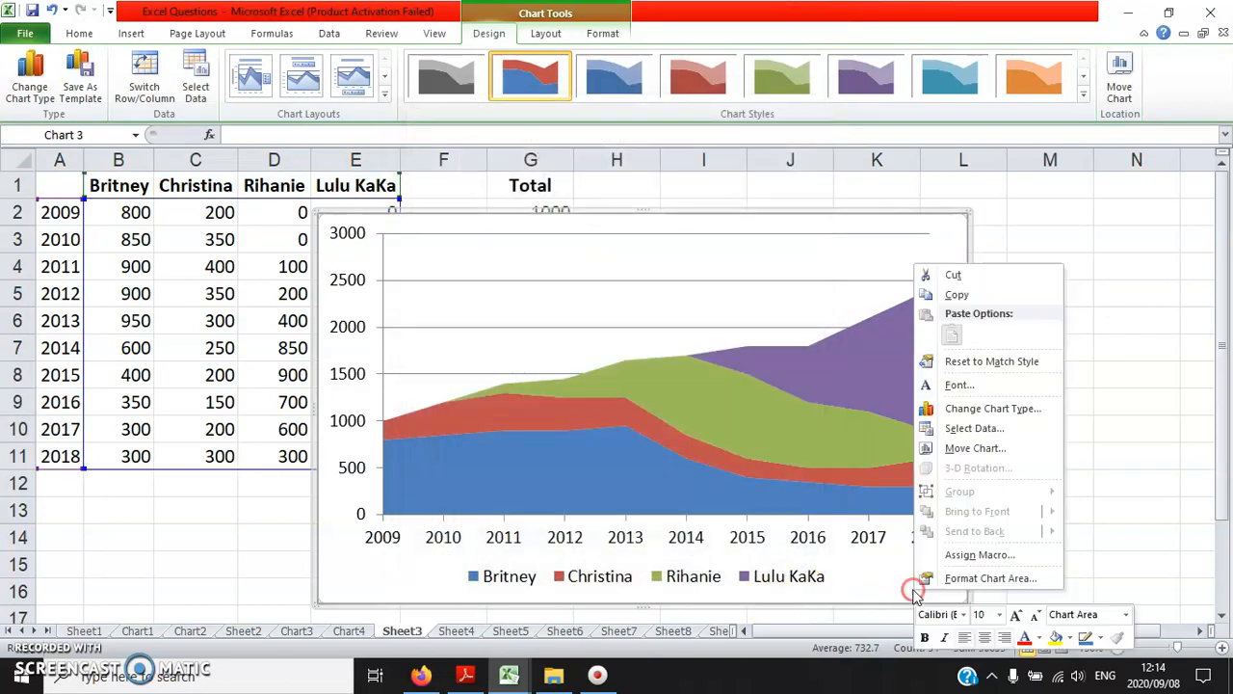
click(981, 447)
click(861, 417)
click(1064, 503)
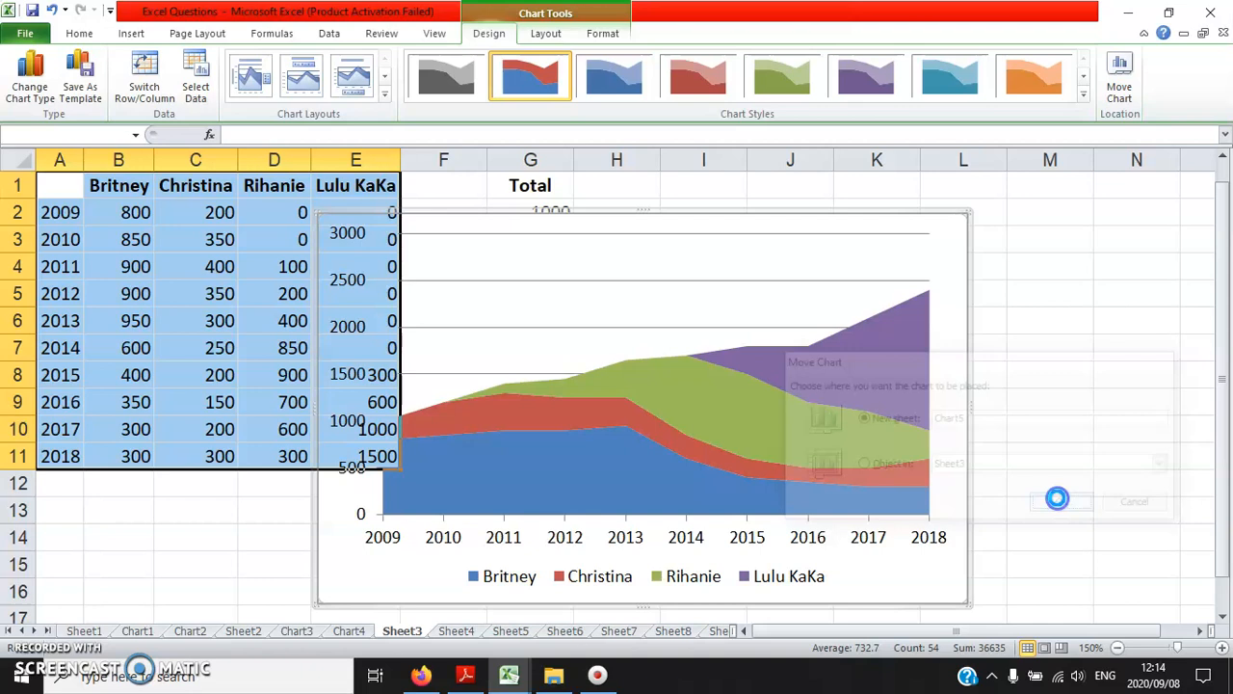
- Increase the font size of all text in the stacked area chart to 16 and deselect the chart
click(267, 190)
click(79, 34)
click(288, 64)
click(288, 64)
click(288, 64)
click(288, 64)
click(288, 65)
click(153, 419)
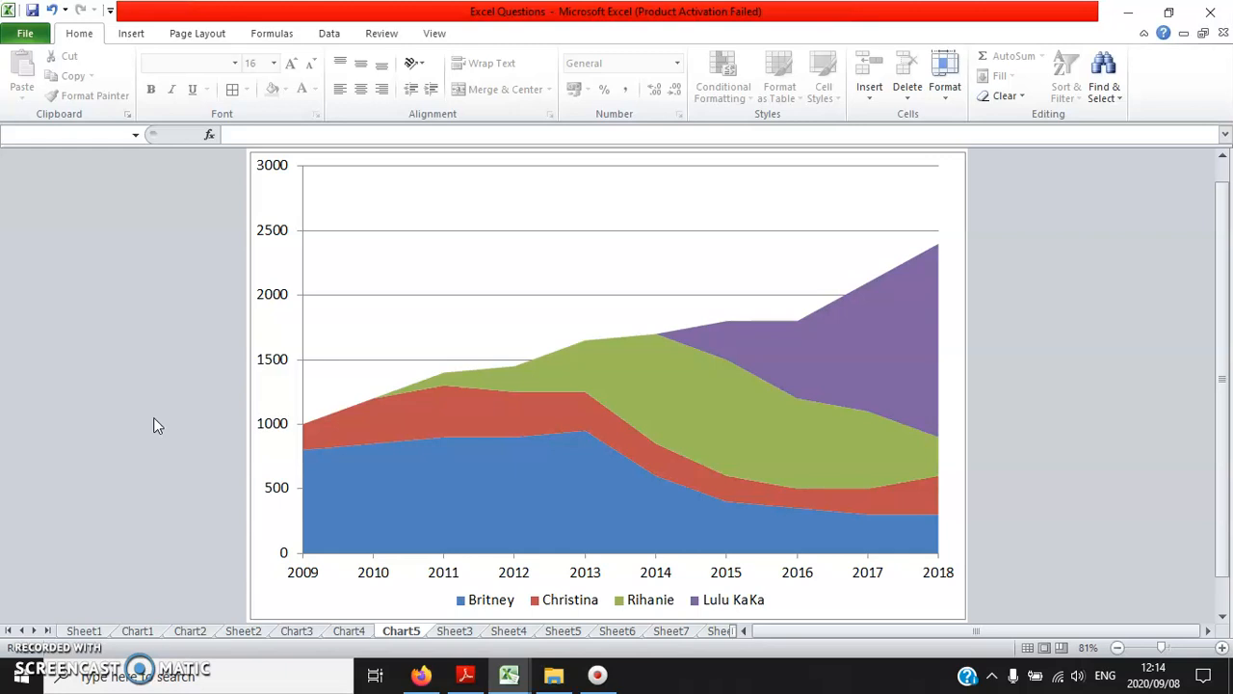
- Return to Sheet3 and insert a 2-D 100% stacked area chart of A1:E11
click(466, 634)
click(128, 29)
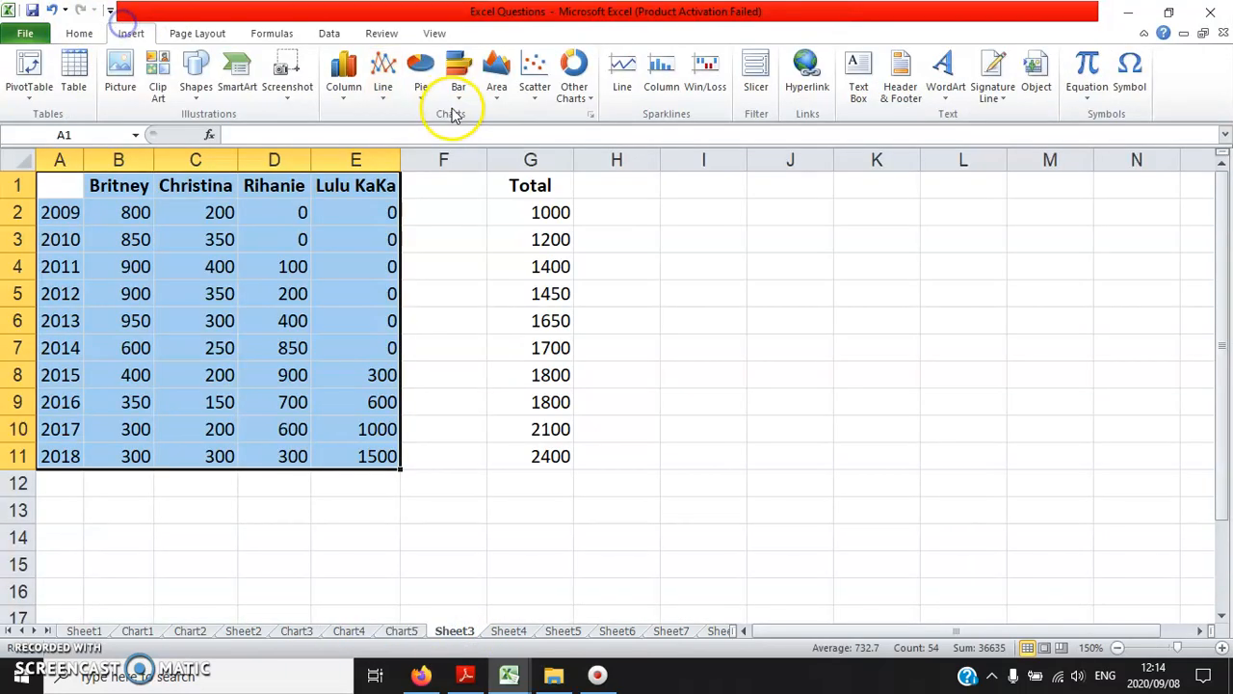
click(496, 77)
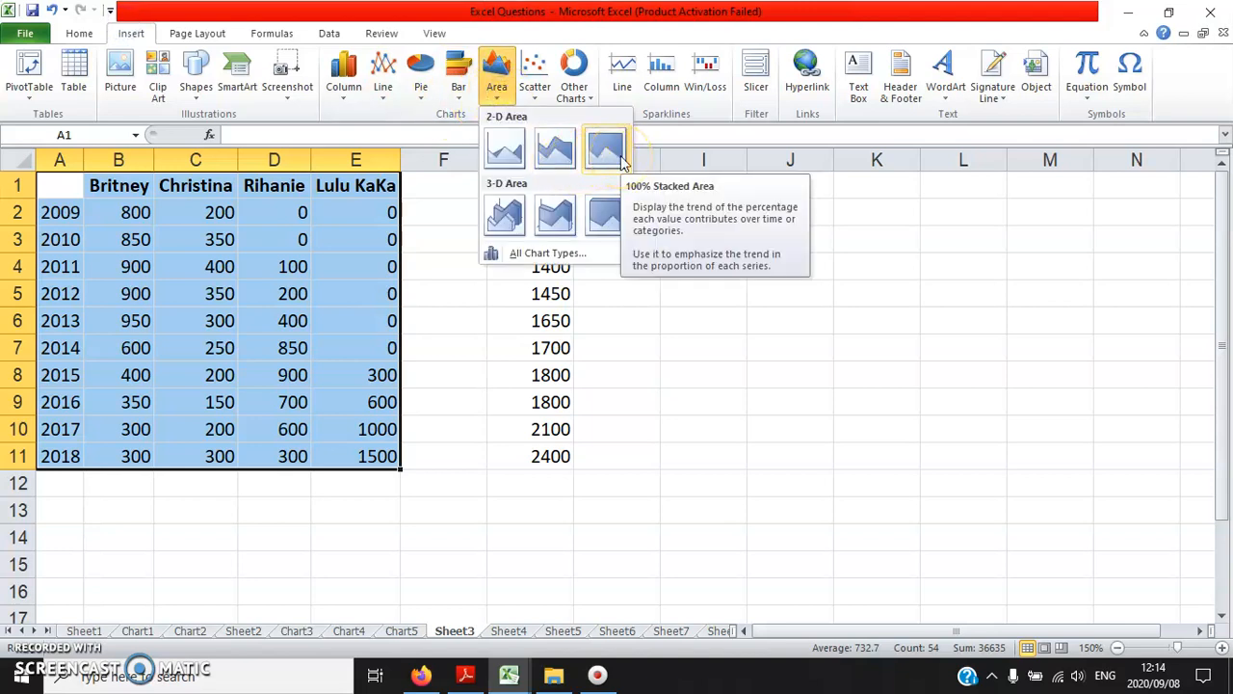
click(621, 155)
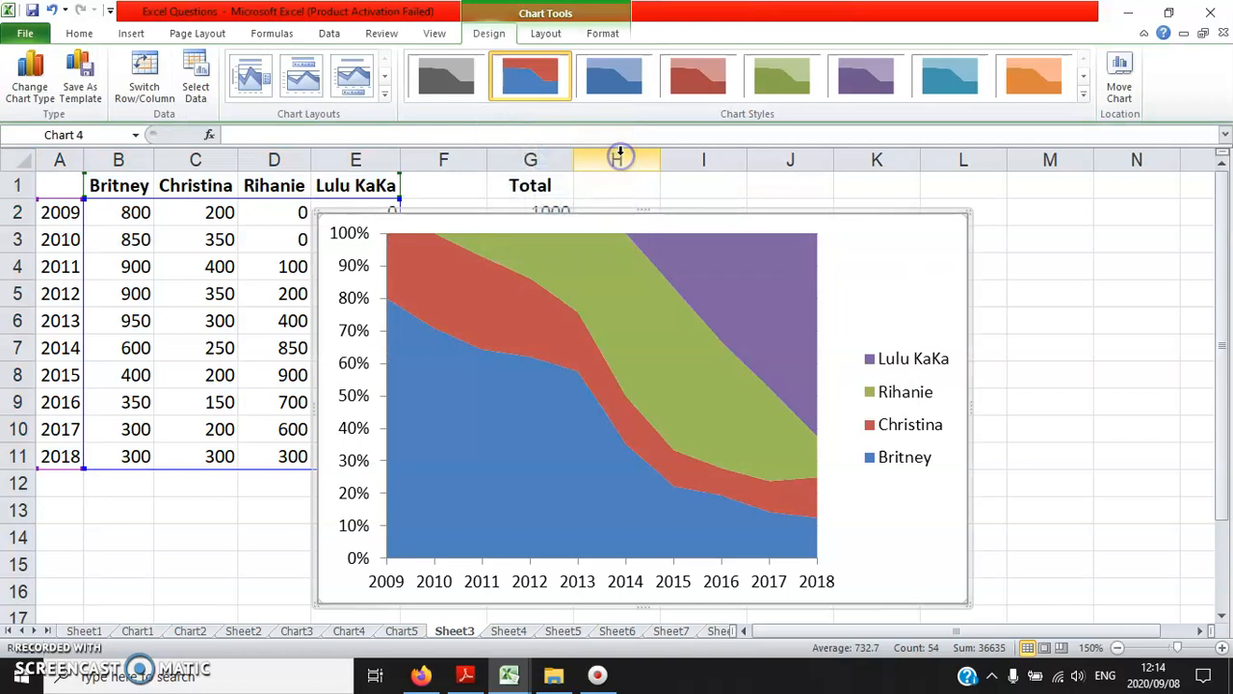
- Place the 100% stacked area chart's legend at the bottom, without overlapping the chart
right_click(904, 427)
click(968, 568)
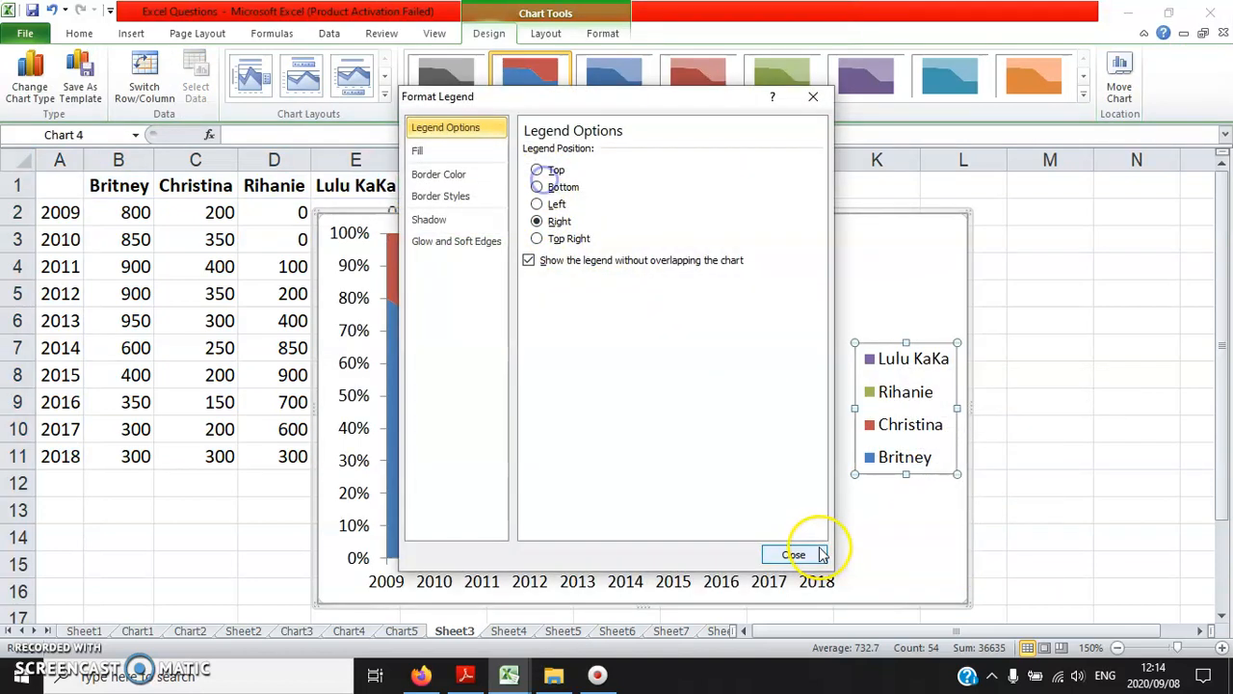
click(542, 186)
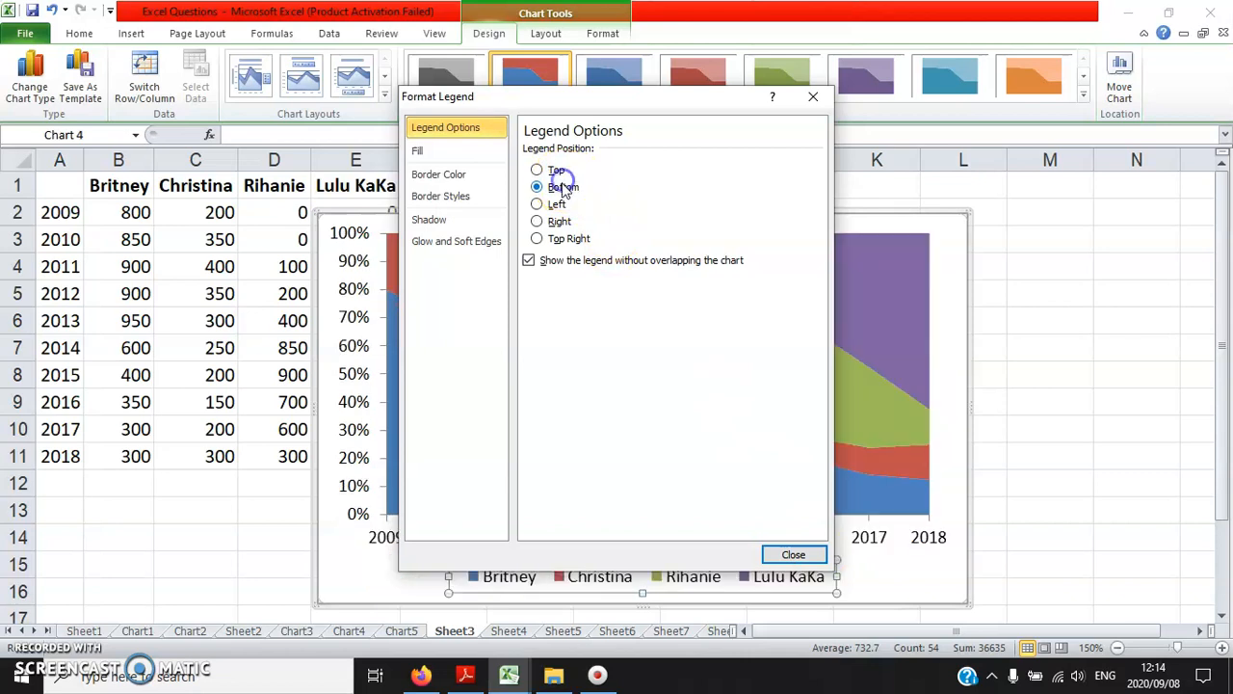
click(792, 554)
- Move the 100% stacked area chart from Sheet3 to its own new chart sheet
right_click(353, 588)
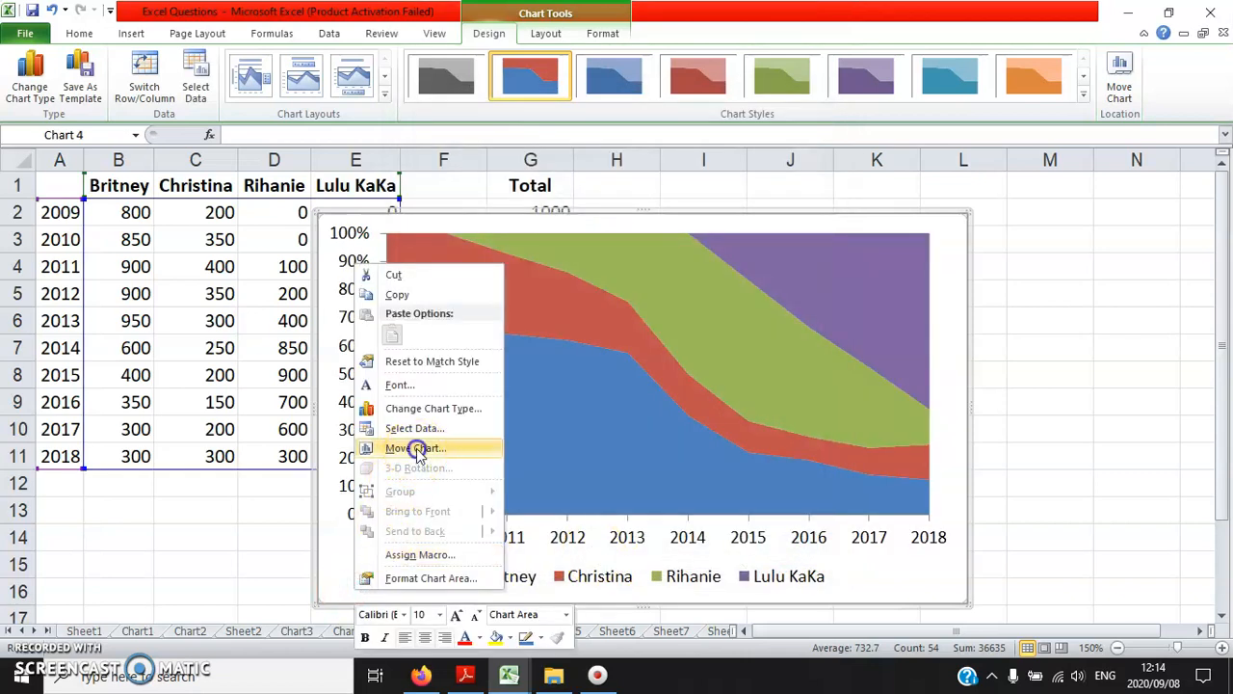
click(418, 451)
click(356, 418)
click(516, 508)
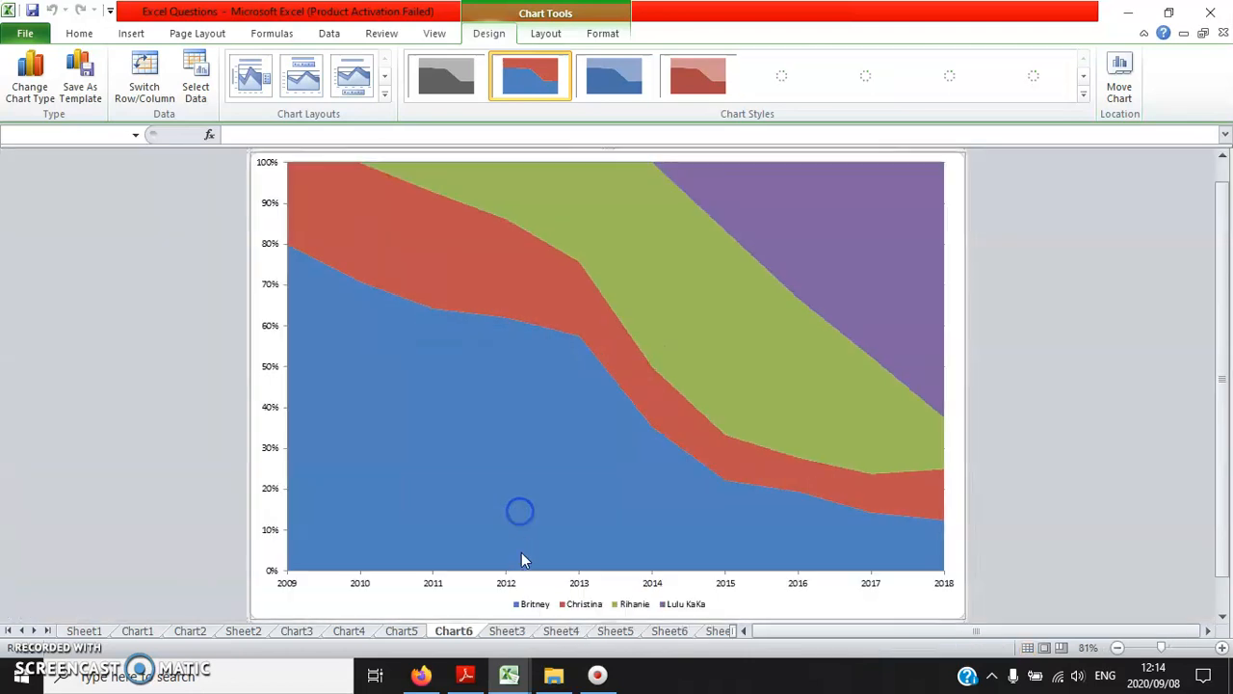
- Set the font size of all text in the 100% stacked area chart to 14 and deselect the chart
click(271, 179)
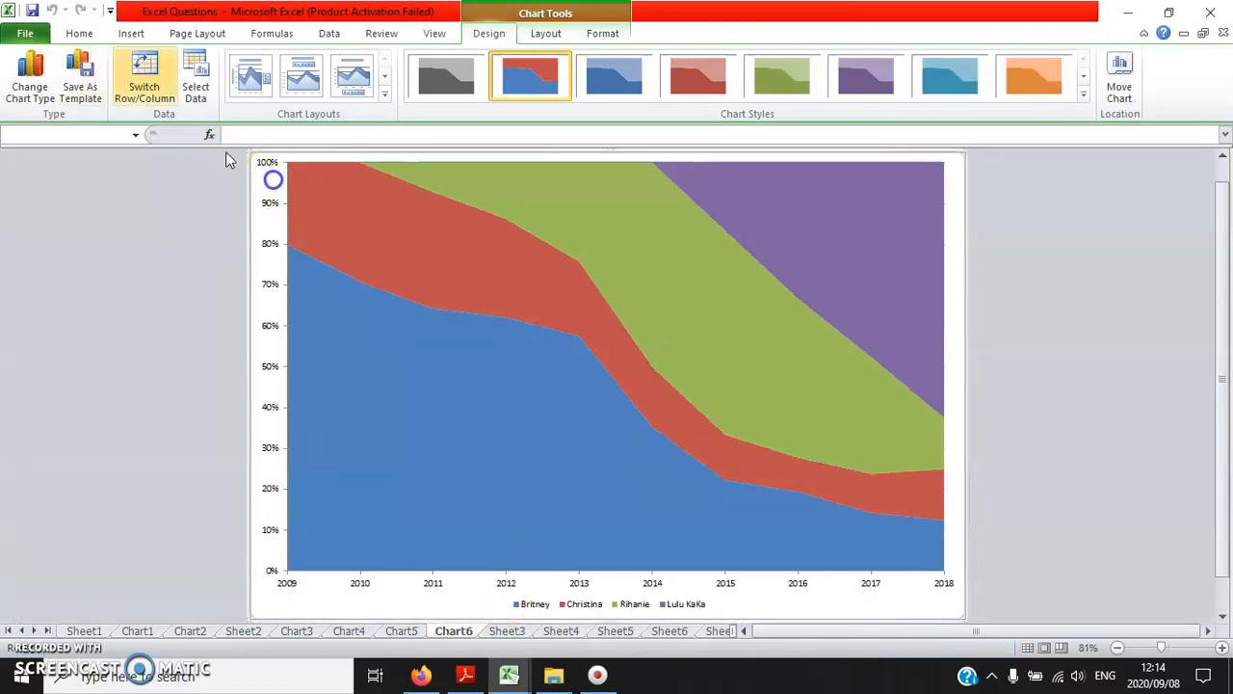
click(81, 34)
click(290, 64)
click(290, 64)
click(290, 64)
click(291, 63)
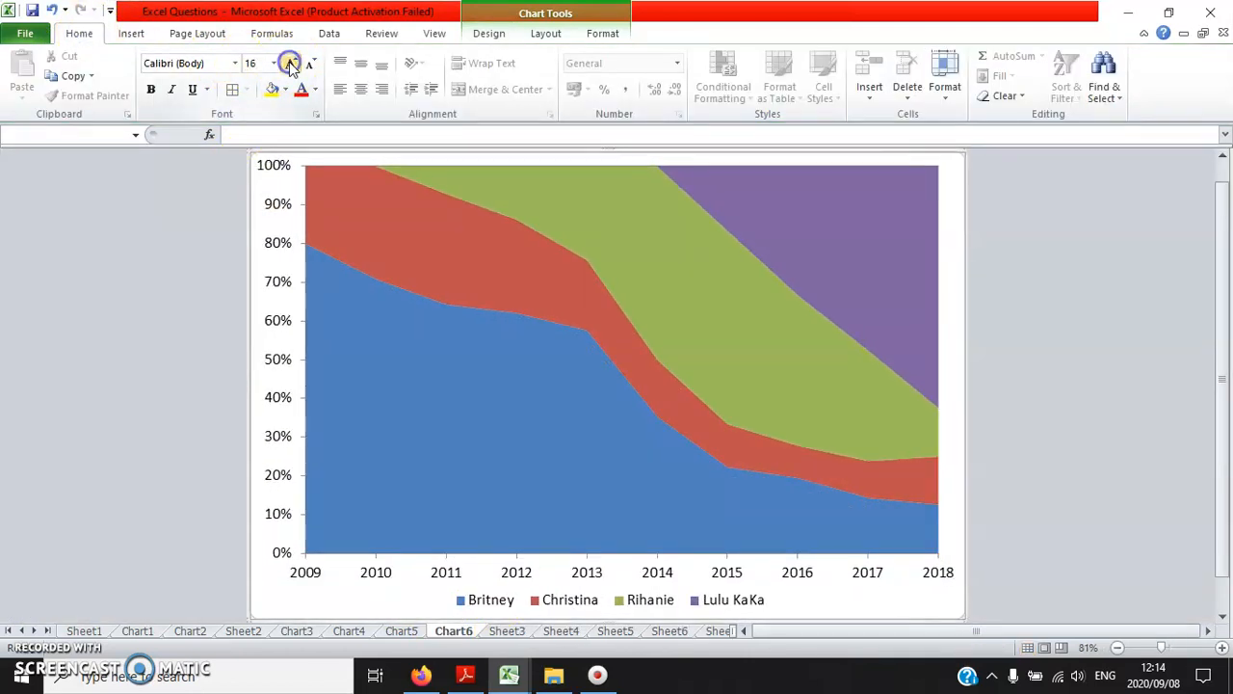
click(310, 63)
click(121, 333)
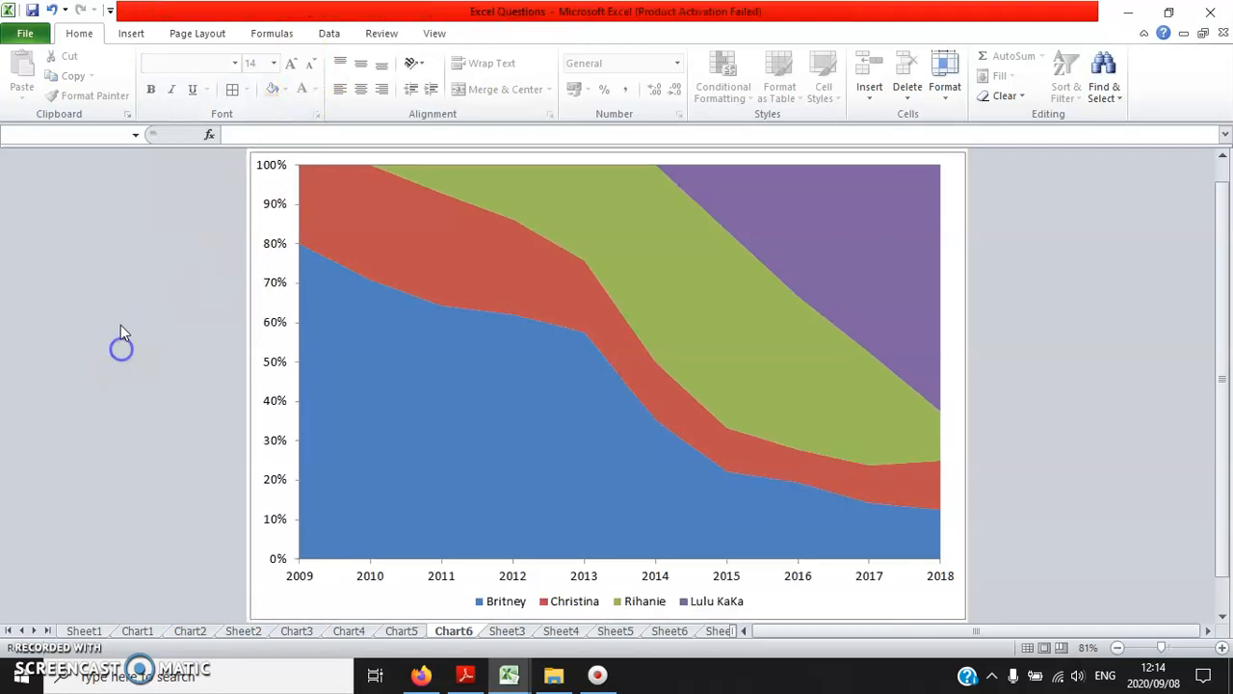
- Return to Sheet3 and switch to Excel.pdf in Adobe Reader to examine the sample bar chart on page 22
click(509, 631)
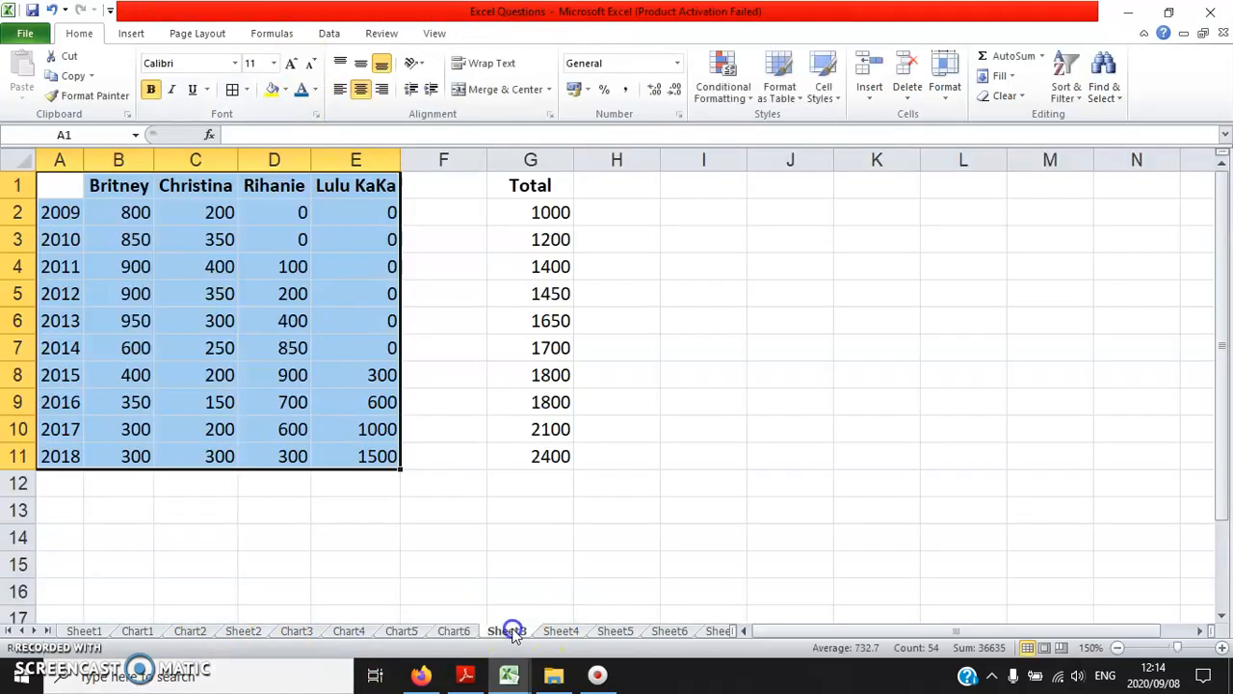
click(463, 678)
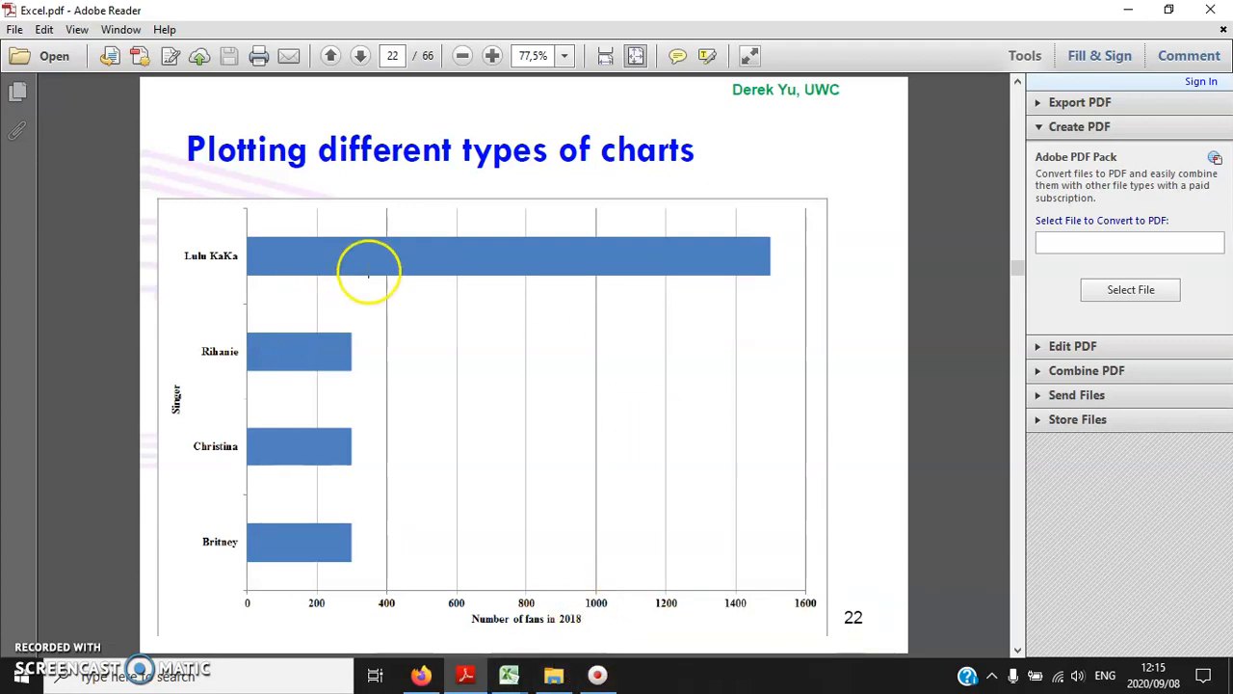
- Switch back to the Excel Questions workbook and select the 2018 values in B11:E11 on Sheet3
click(509, 674)
click(463, 617)
click(214, 542)
click(134, 457)
drag(134, 457, 347, 459)
- Switch to Excel.pdf in Adobe Reader and review the bar chart task on page 16 and the sample bar chart on page 22
click(465, 674)
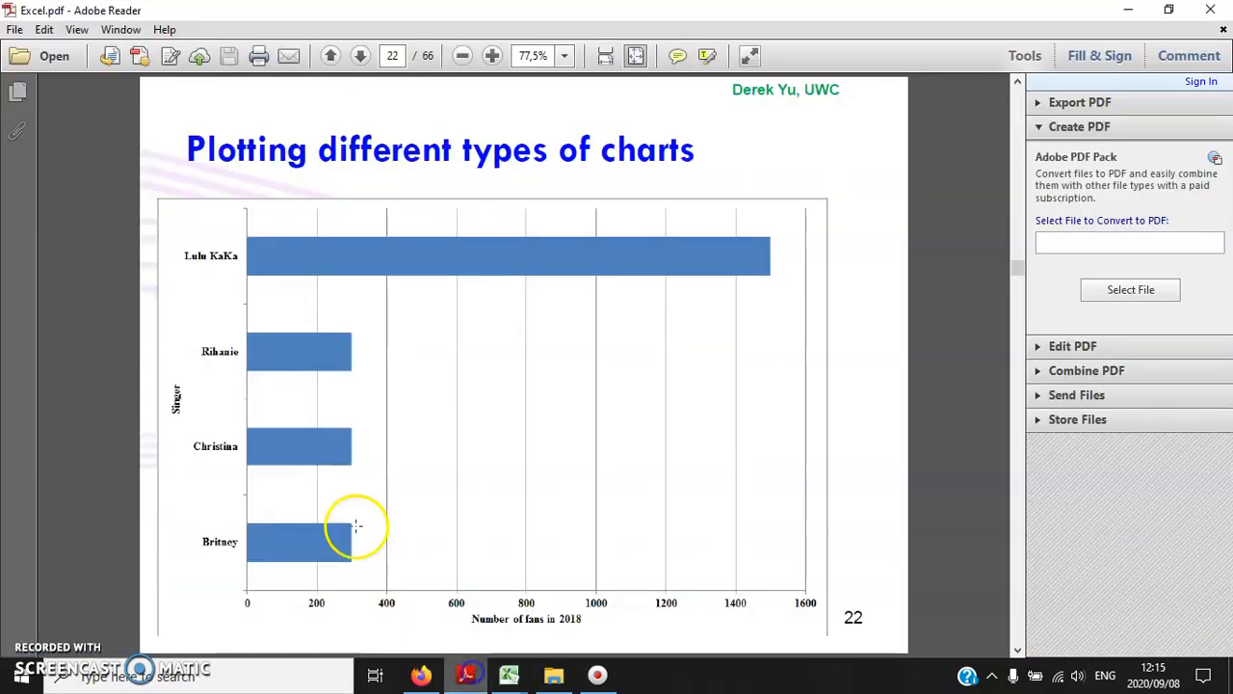
scroll(331, 440, up, 2)
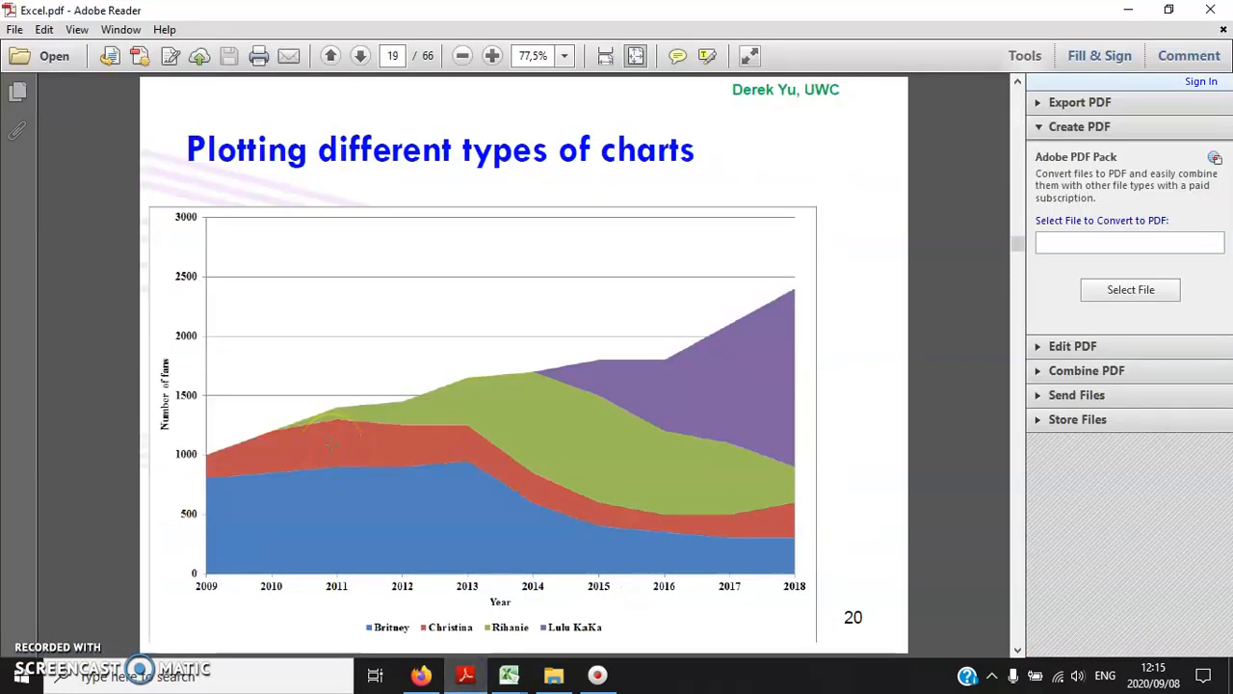
scroll(330, 444, up, 2)
scroll(335, 450, up, 1)
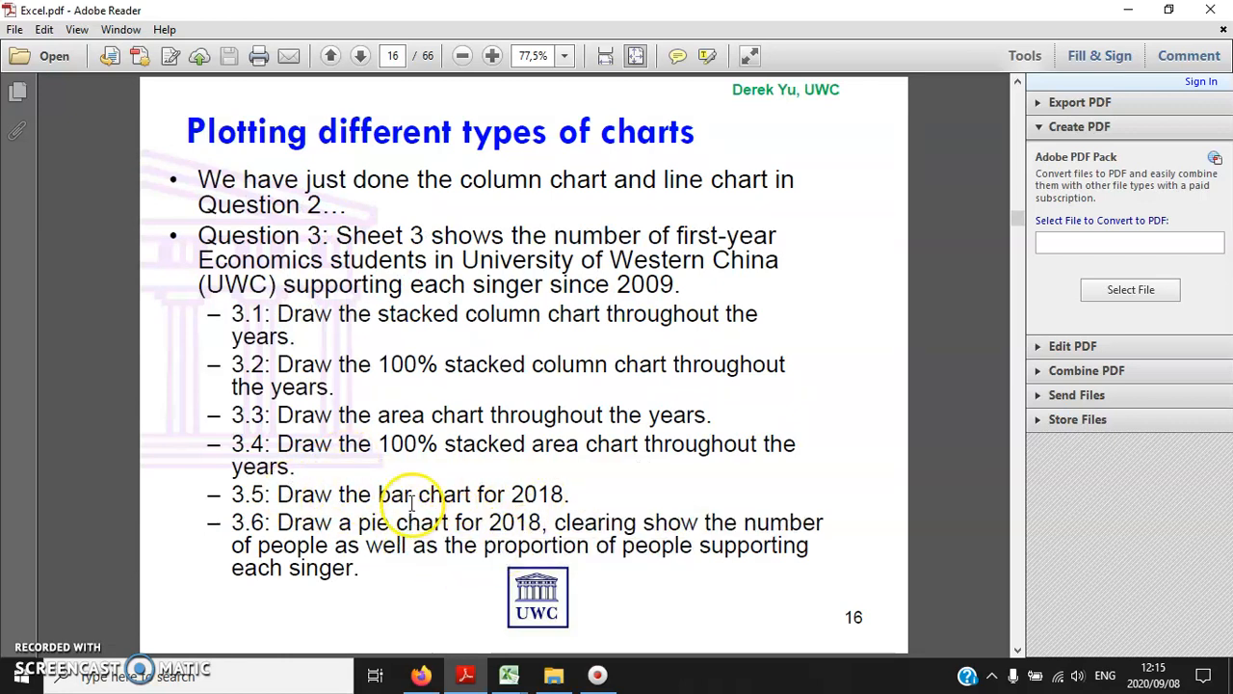
scroll(412, 511, down, 6)
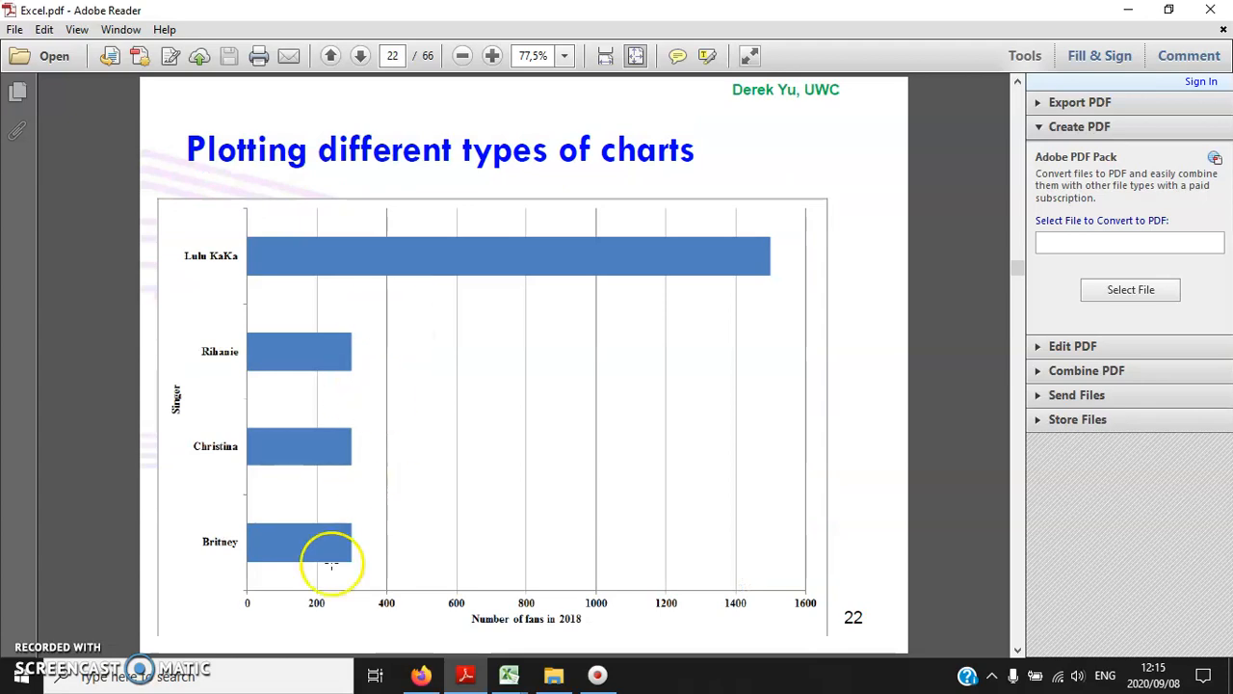
- Switch back to the Excel Questions workbook, insert a 2-D clustered bar chart of B11:E11 on Sheet3 and delete its legend
mouse_move(509, 675)
click(438, 609)
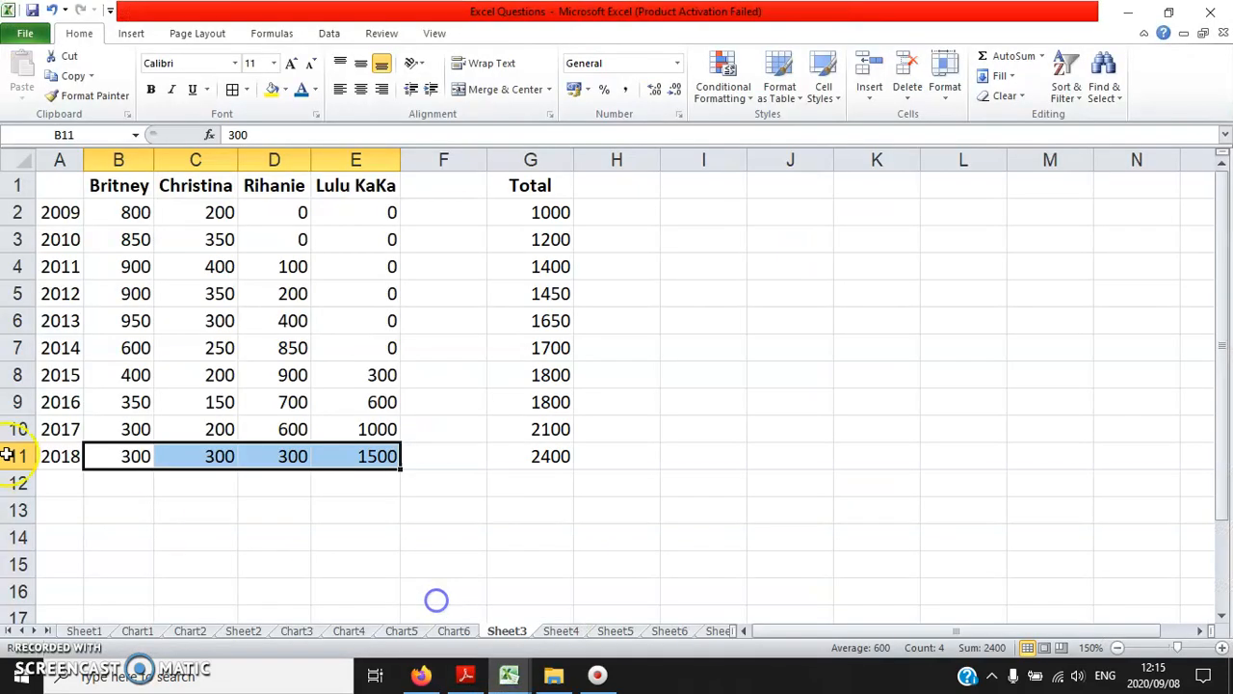
click(134, 34)
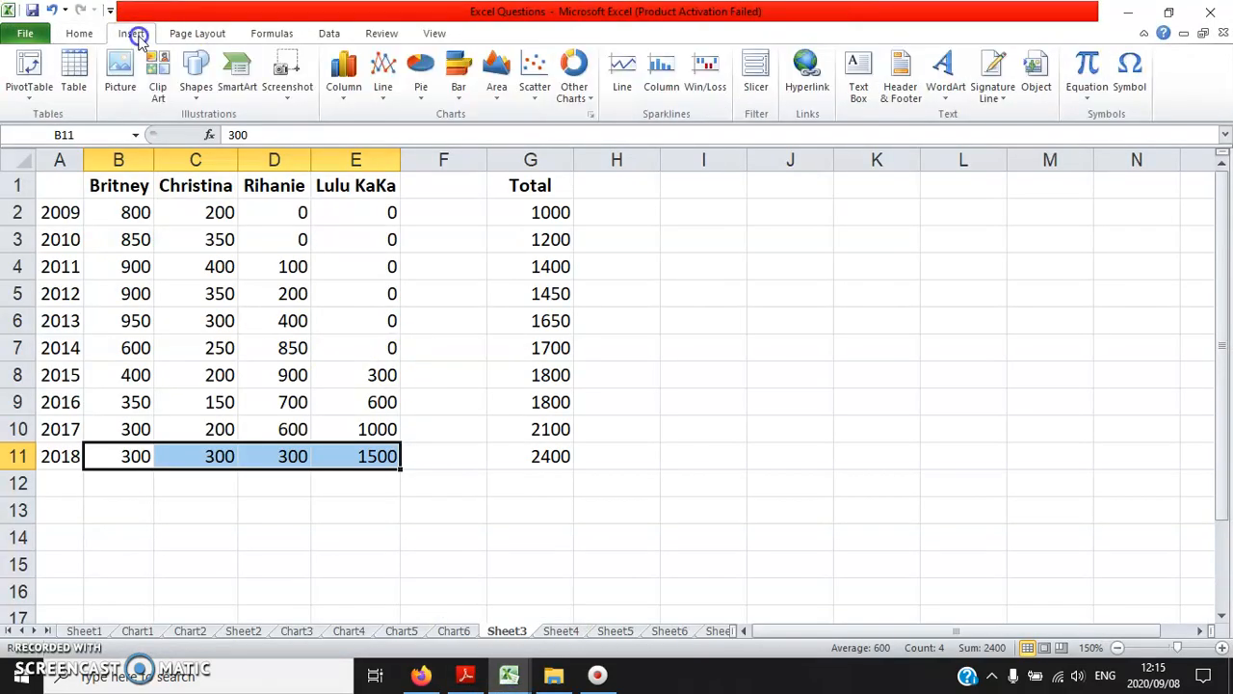
click(457, 85)
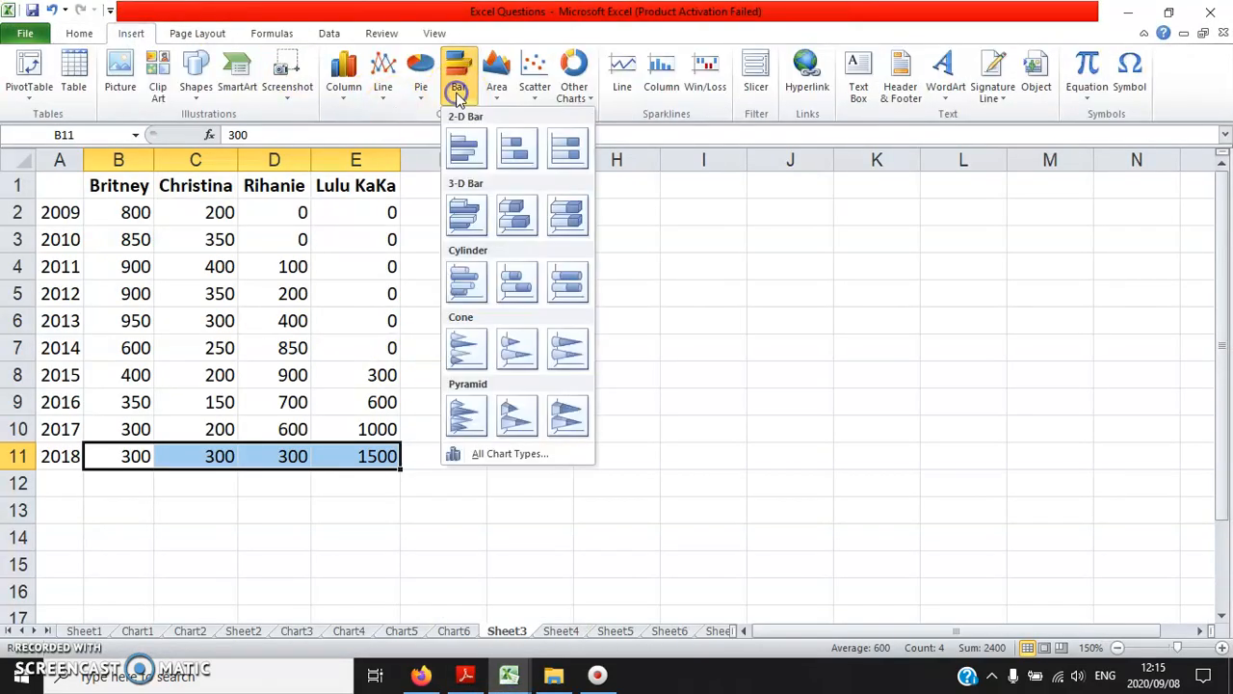
click(468, 159)
click(925, 411)
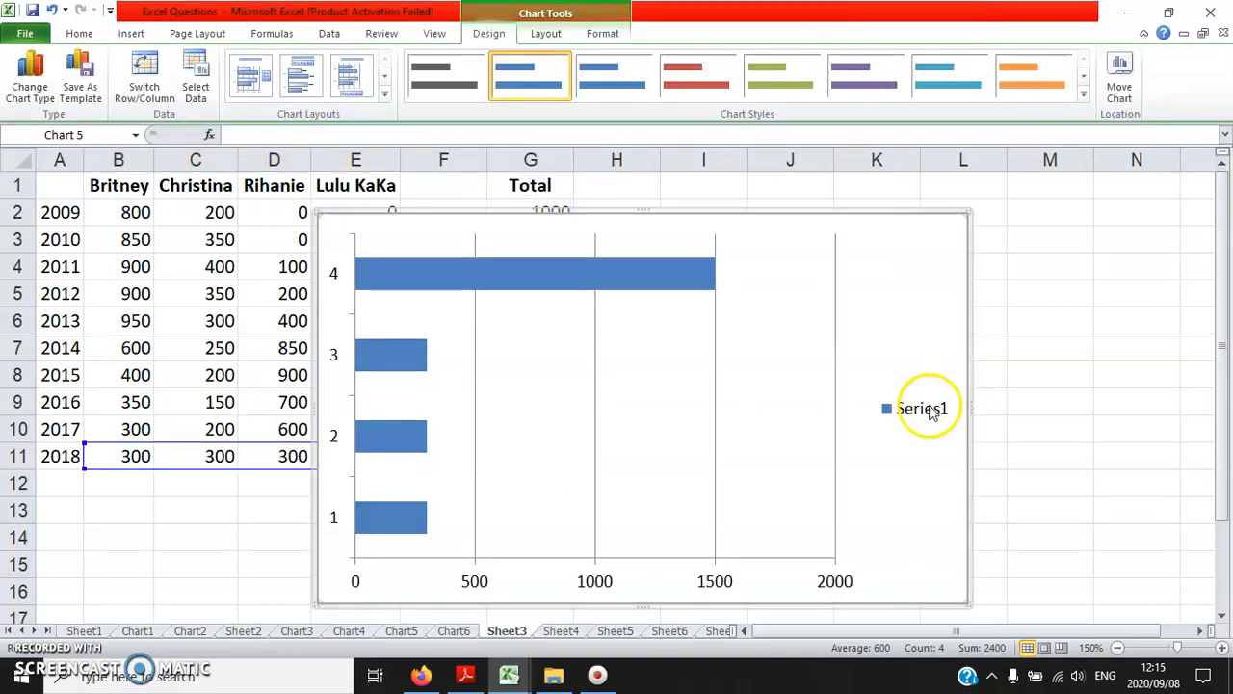
key(Delete)
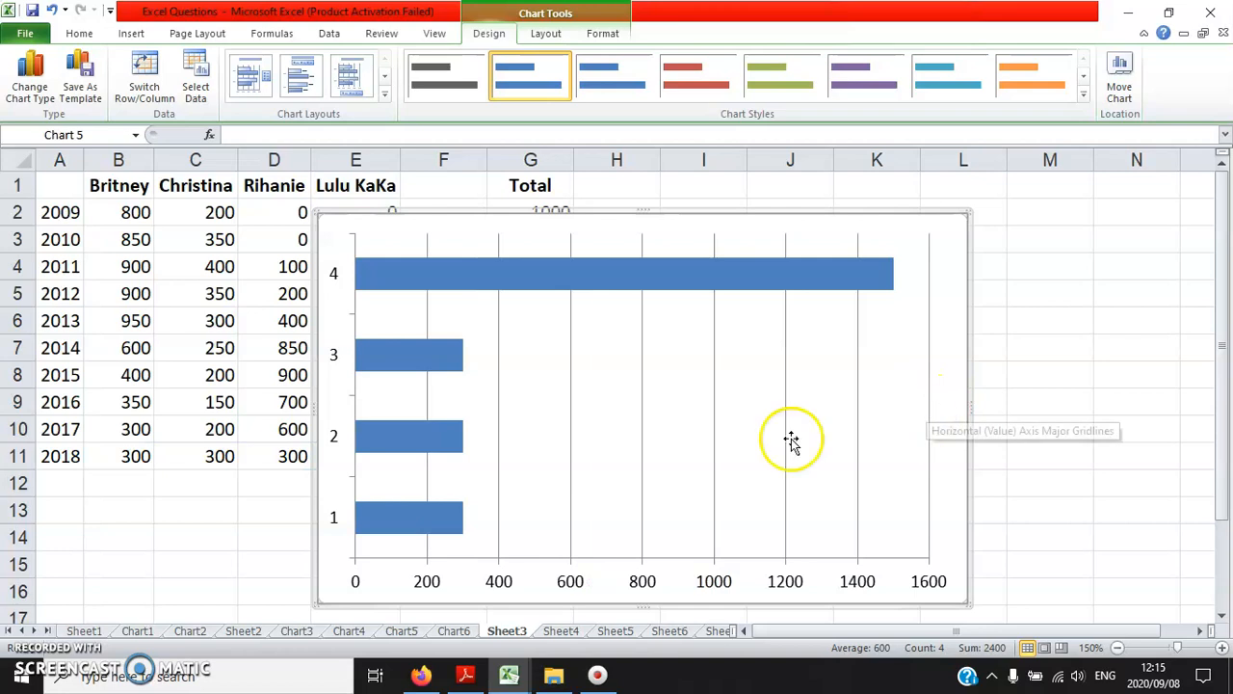
- Set the bar chart's category axis labels to the singer names in Sheet3 cells B1:E1
right_click(521, 388)
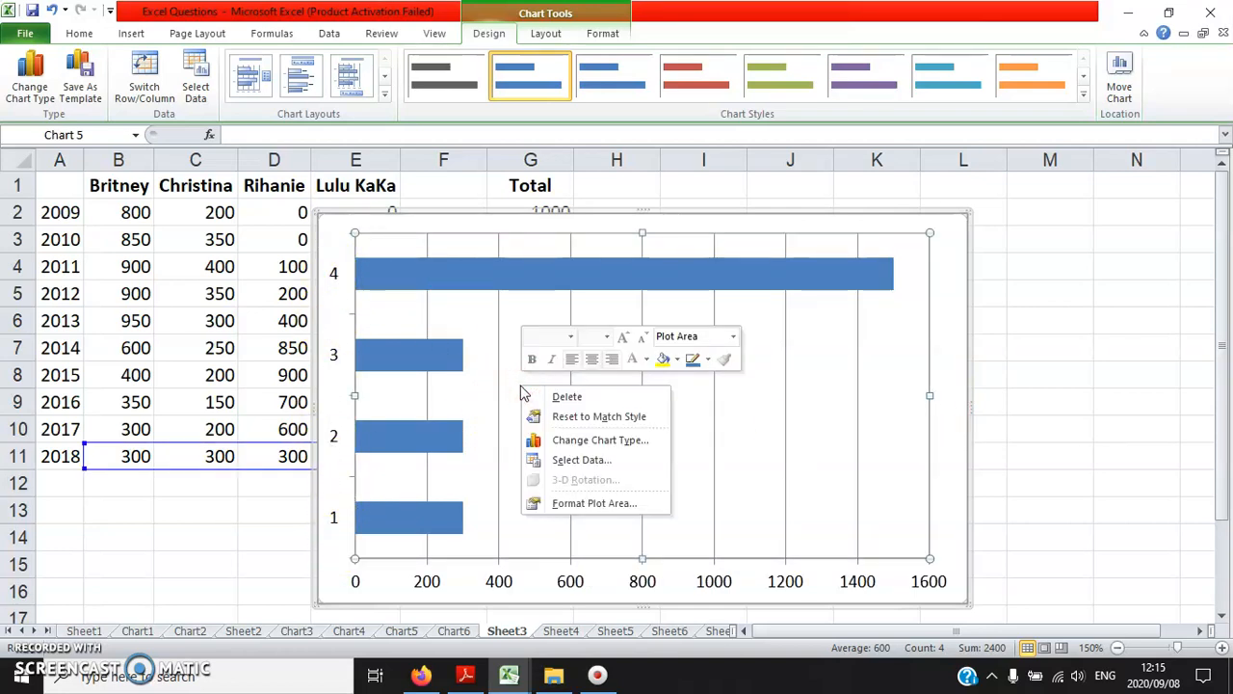
click(579, 460)
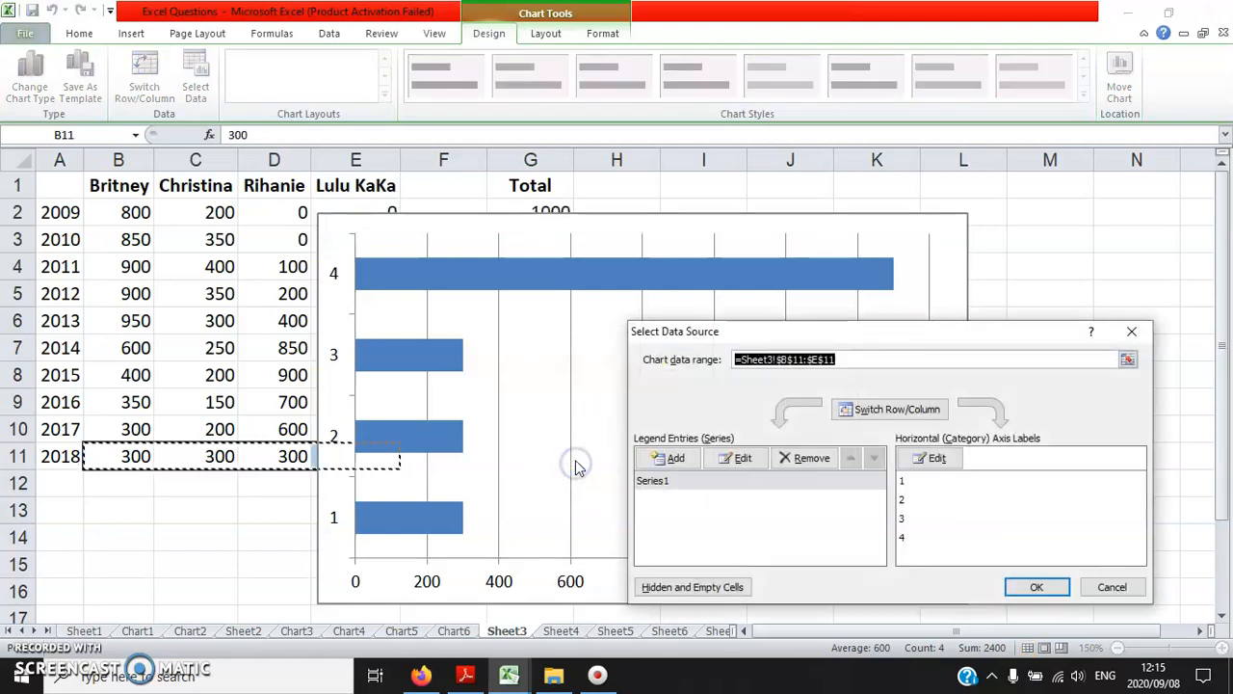
click(937, 459)
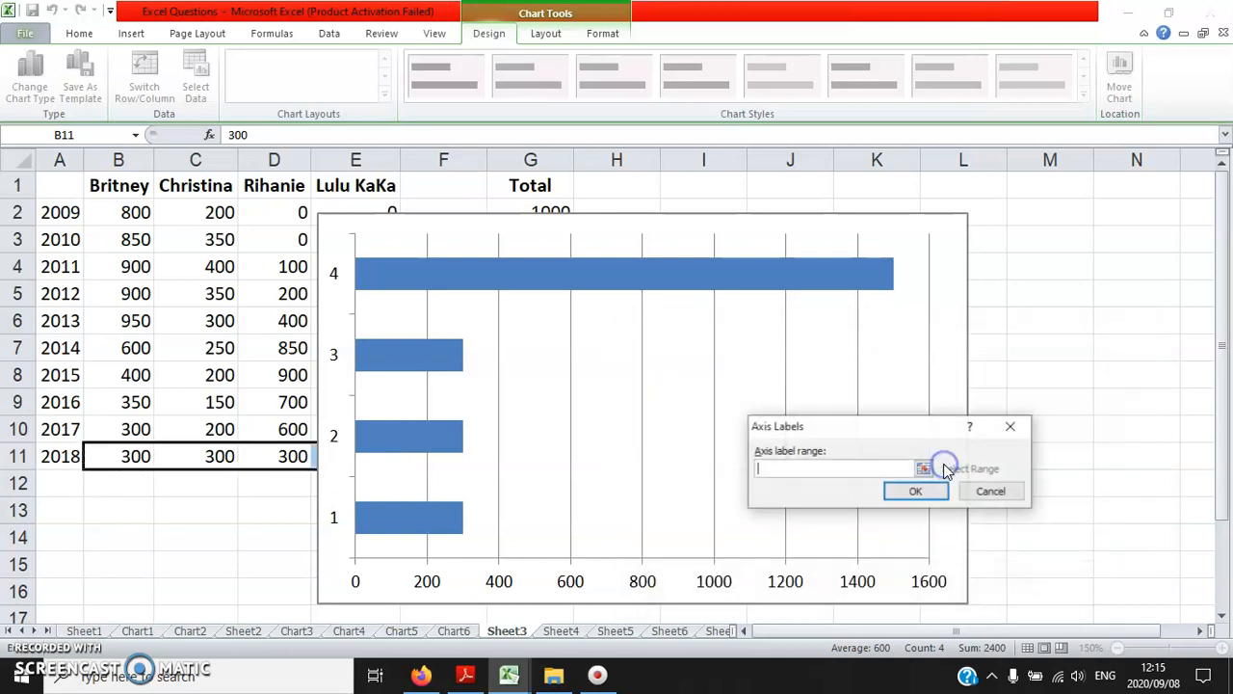
drag(115, 183, 347, 176)
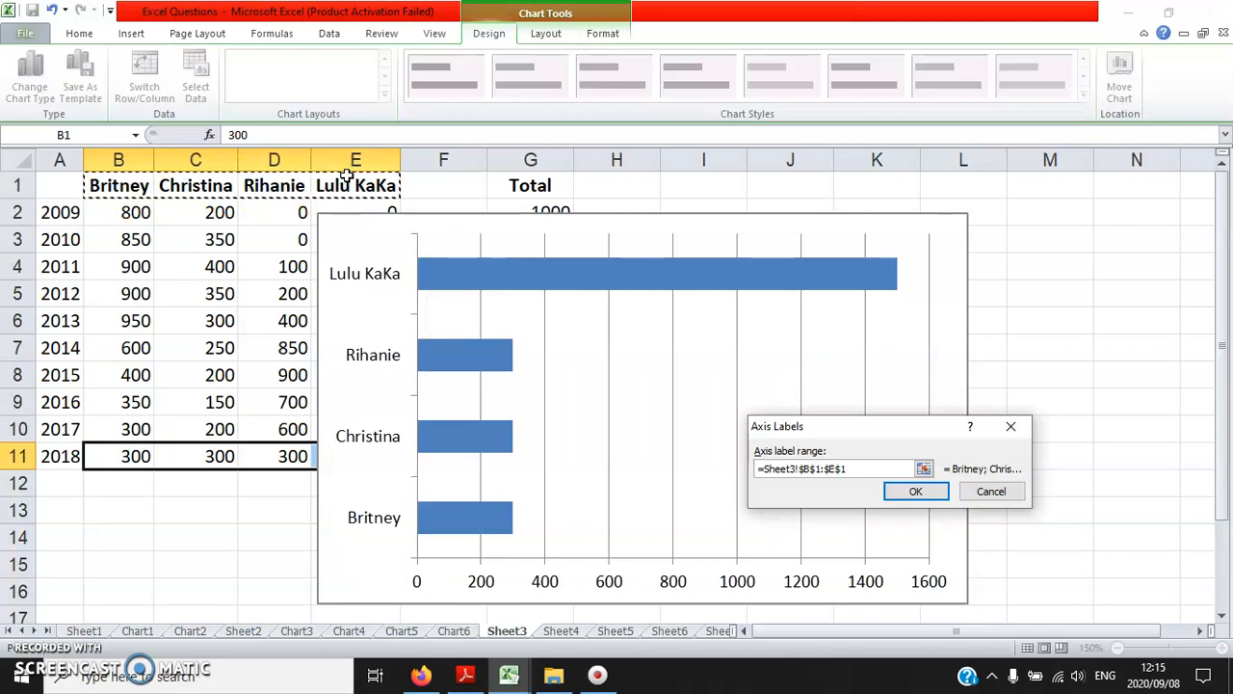
click(914, 491)
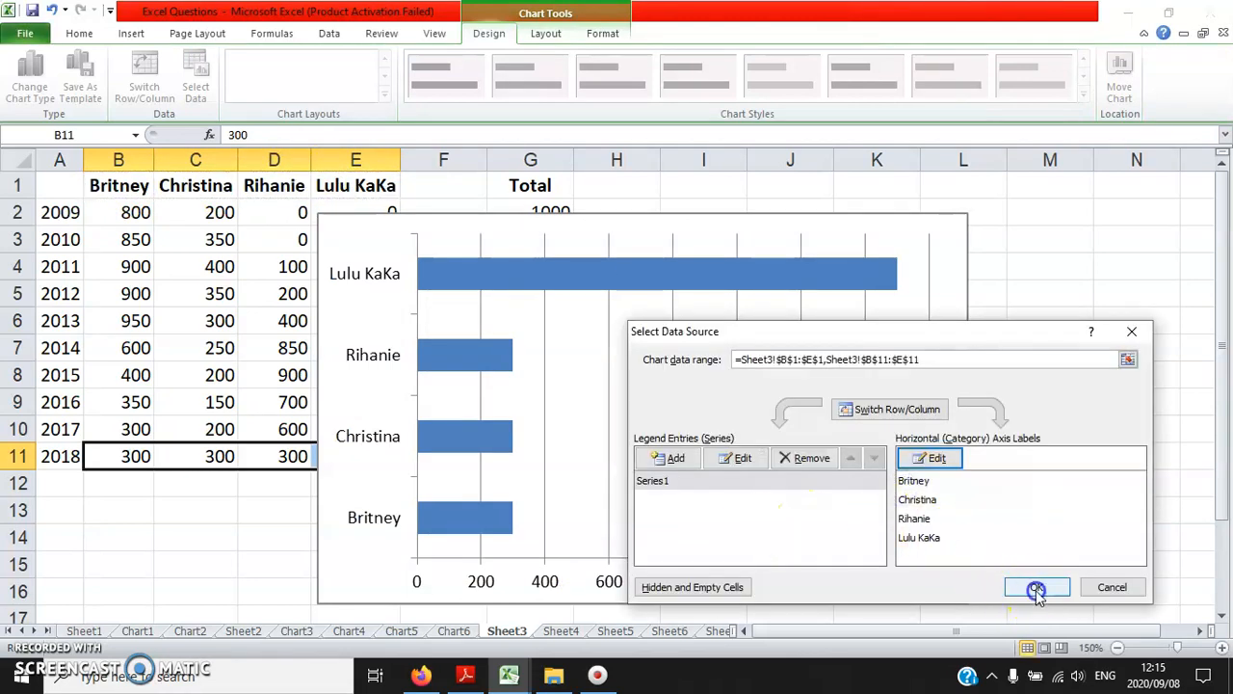
click(1036, 589)
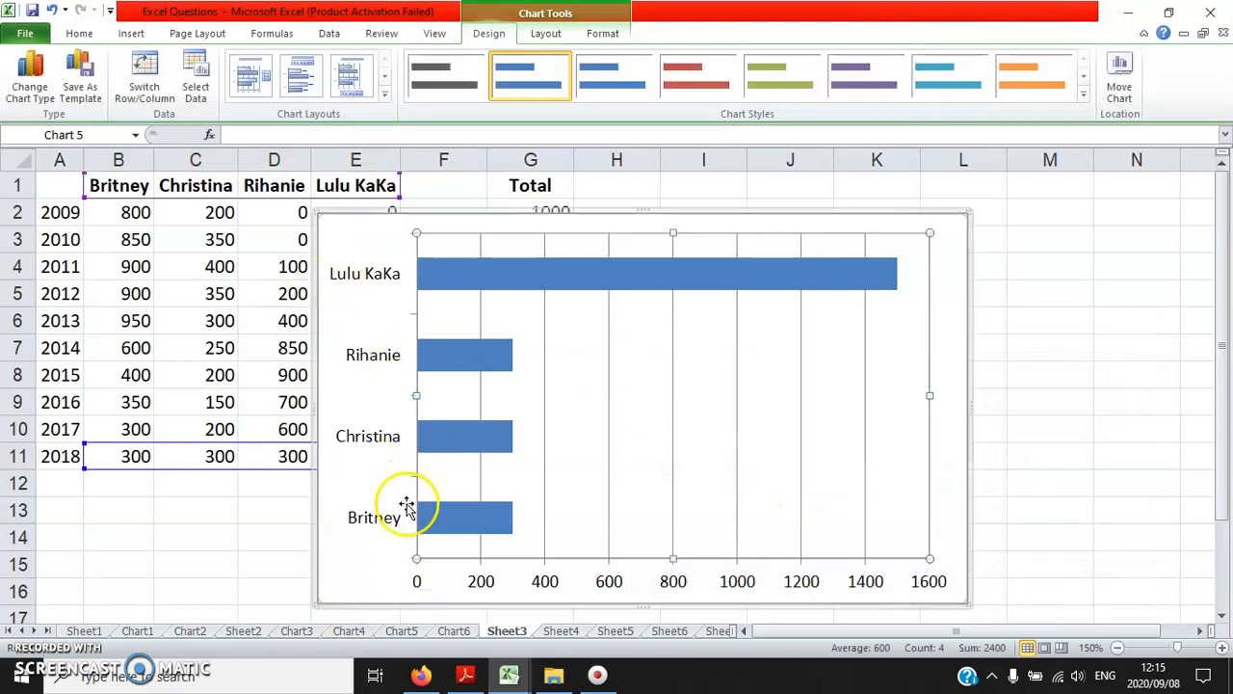
- Move the bar chart from Sheet3 to its own new chart sheet
right_click(377, 583)
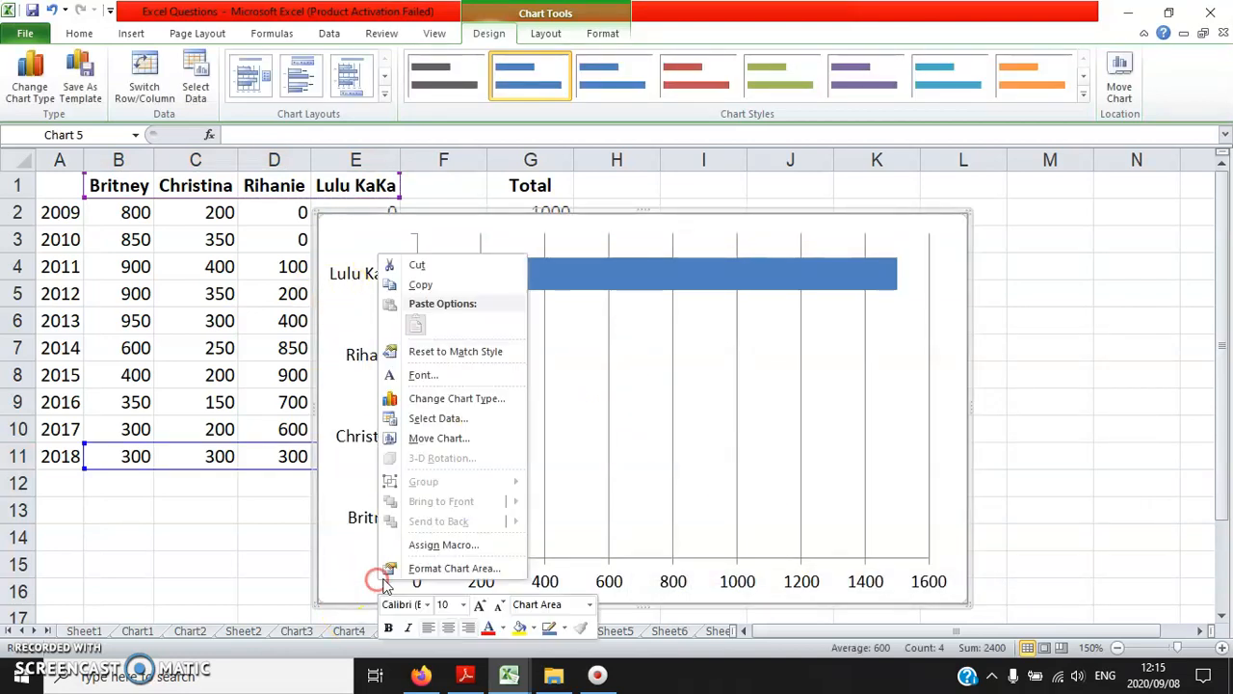
click(438, 439)
click(326, 409)
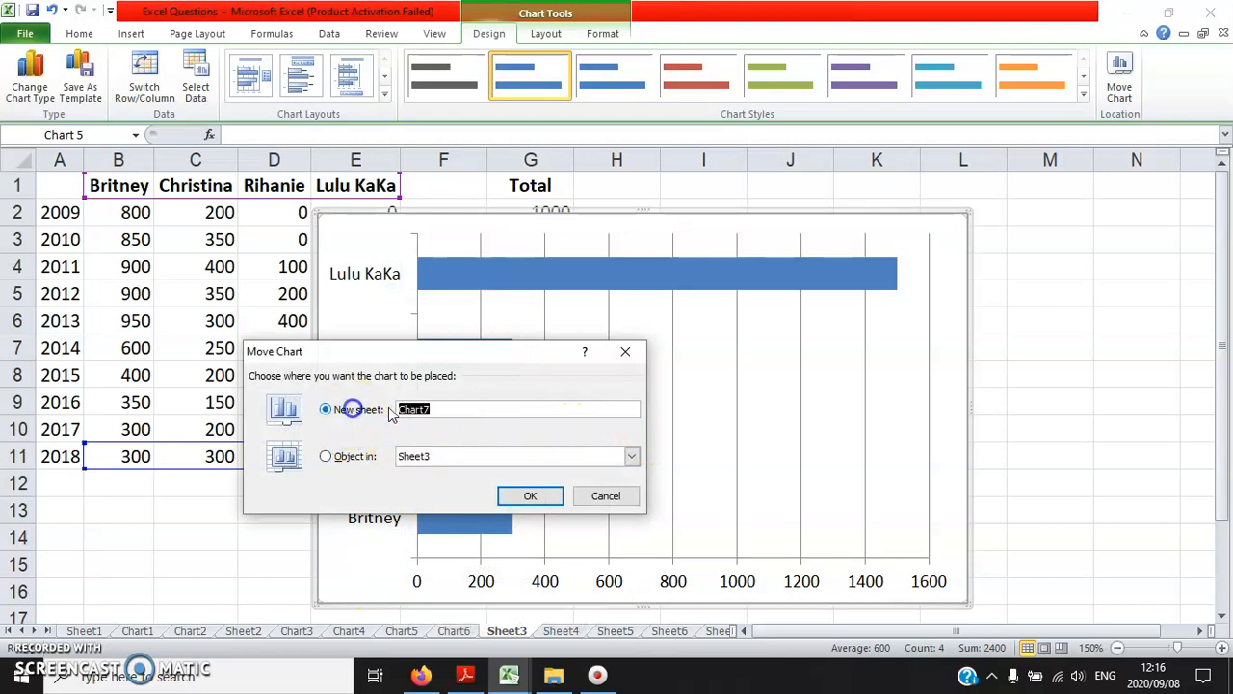
click(530, 495)
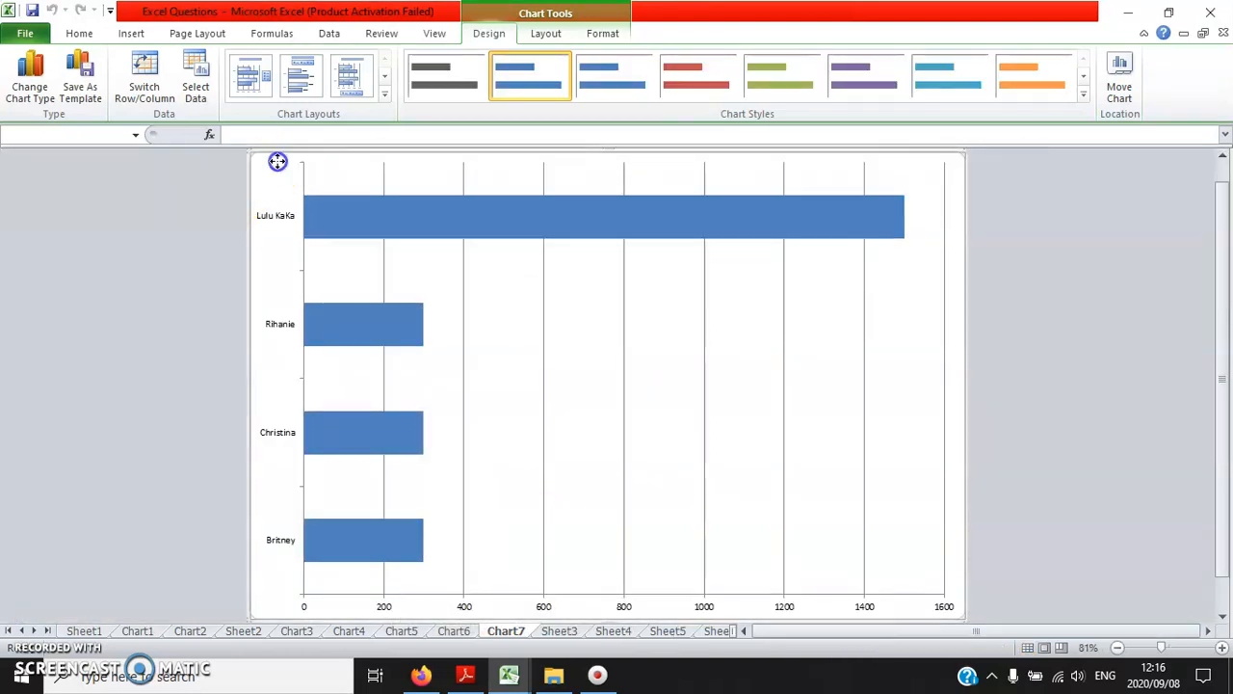
- Increase the font size of all text in the bar chart to 14
click(75, 29)
click(291, 64)
click(291, 63)
click(291, 64)
- Return to Sheet3 of the workbook and view the pie chart example on page 23 of Excel.pdf in Adobe Reader
click(553, 632)
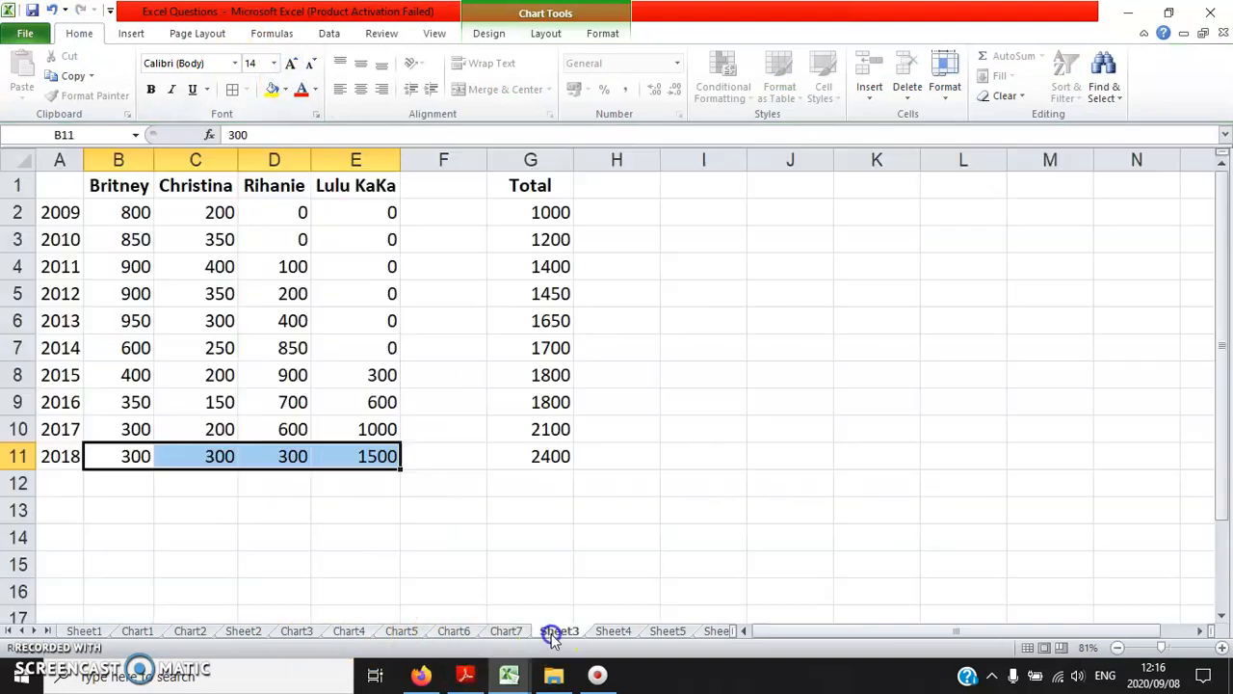
click(132, 35)
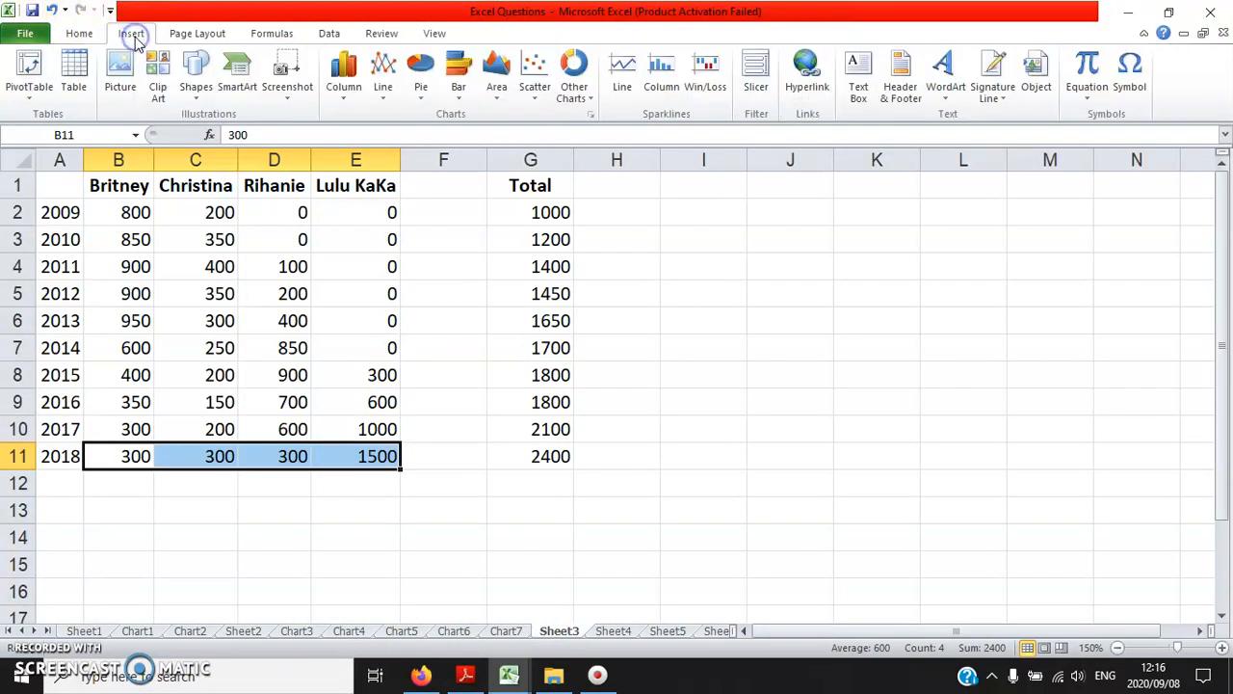
click(460, 676)
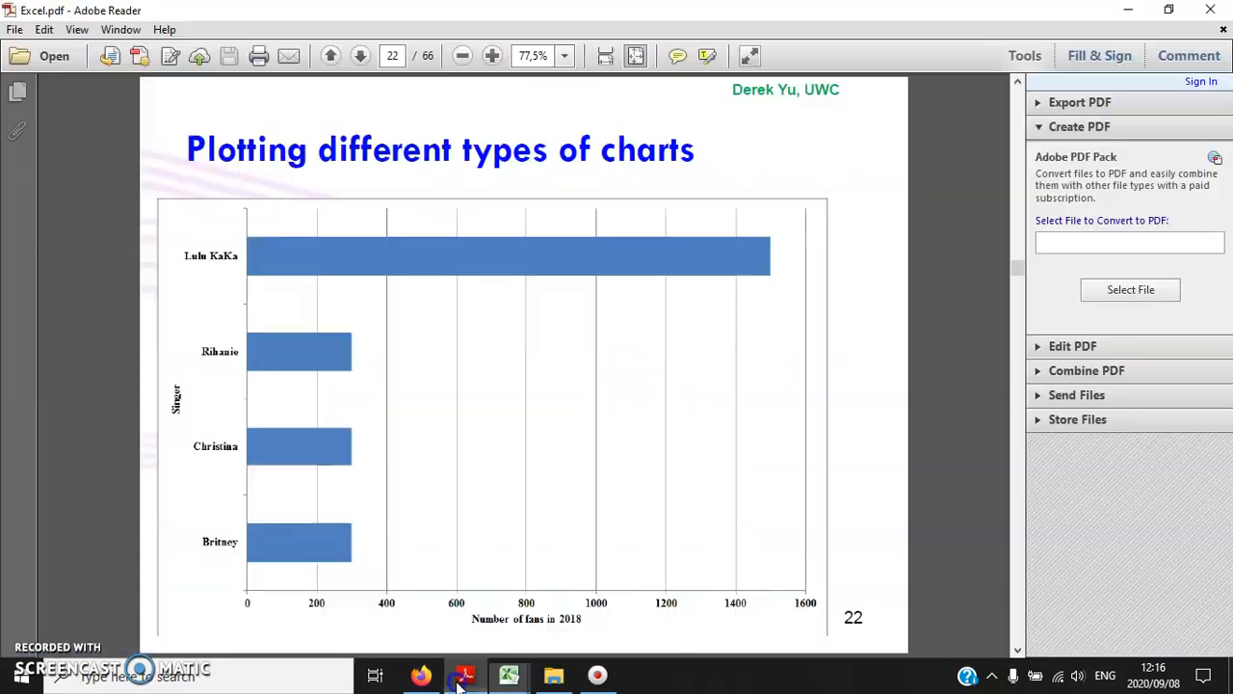
scroll(259, 436, down, 1)
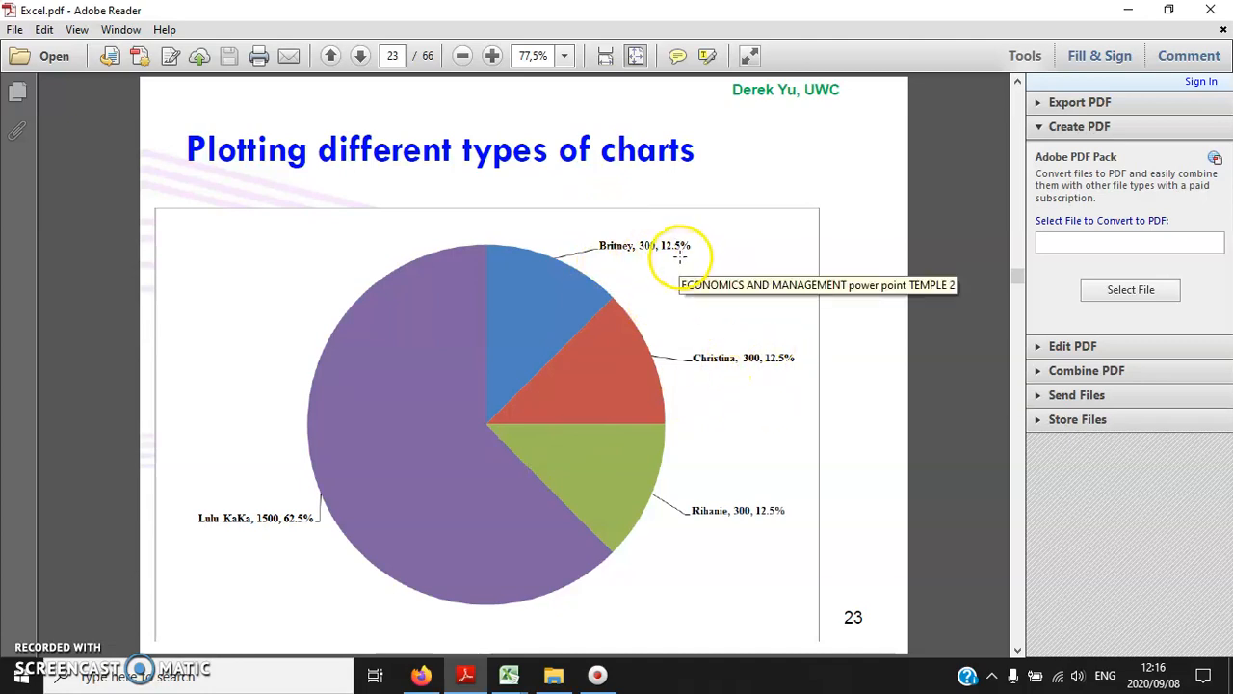
- Switch back to the Excel Questions workbook, insert a 2-D pie chart of B11:E11 on Sheet3 and delete its legend
click(509, 674)
click(475, 617)
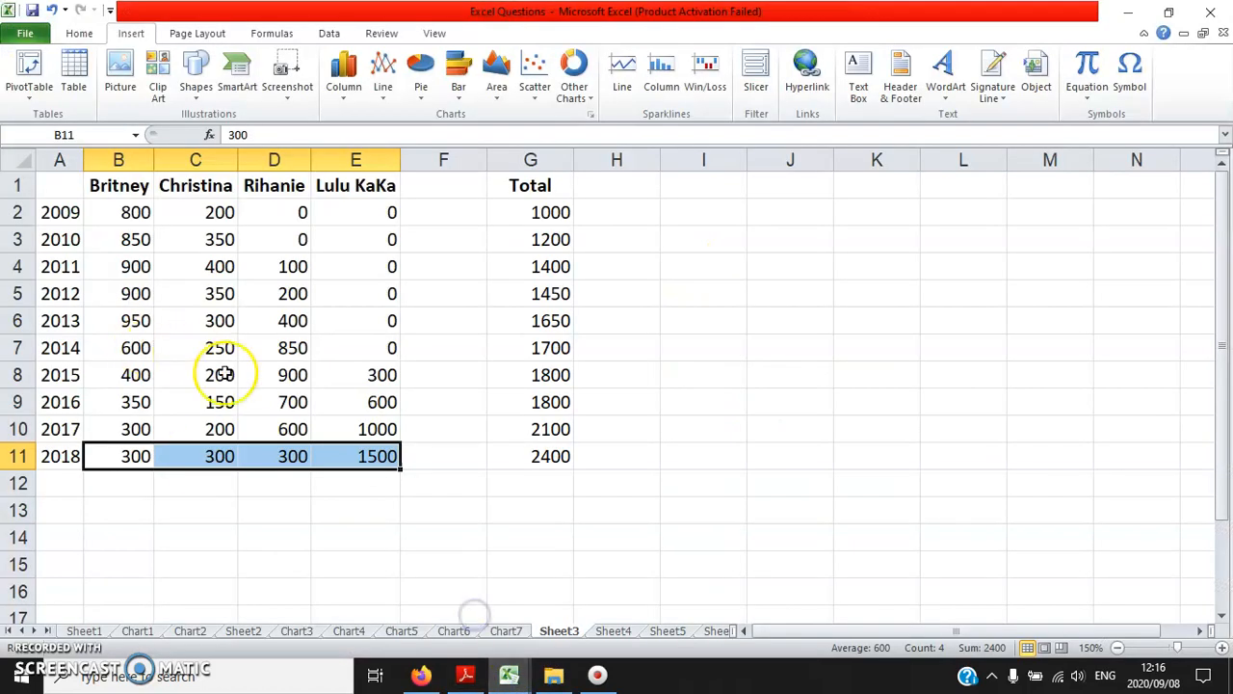
click(423, 79)
click(427, 152)
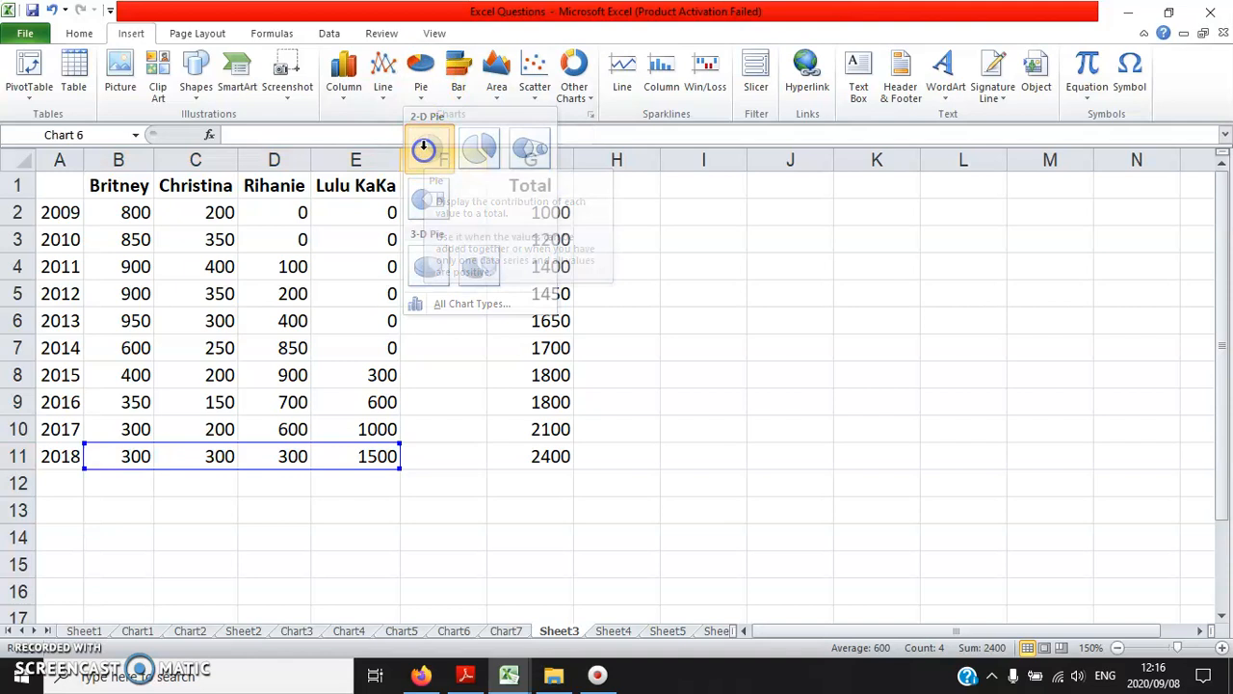
click(939, 417)
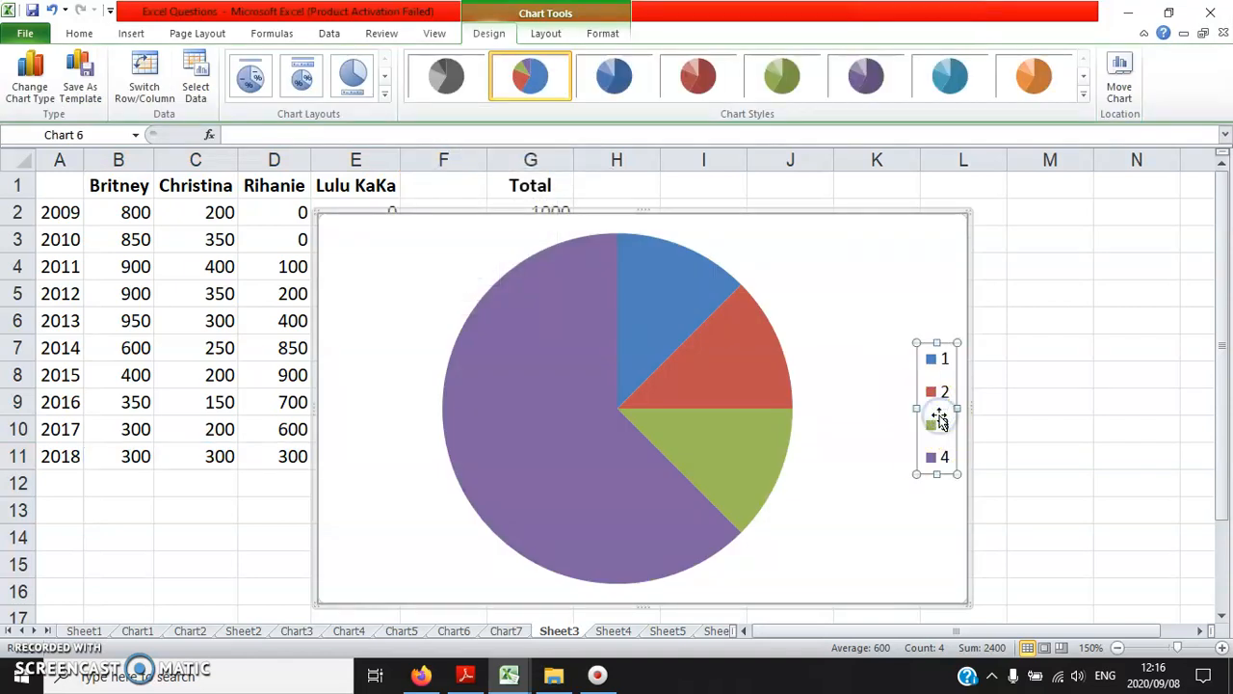
key(Delete)
- Set the pie chart's category labels to the singer names in Sheet3 cells B1:E1
right_click(587, 428)
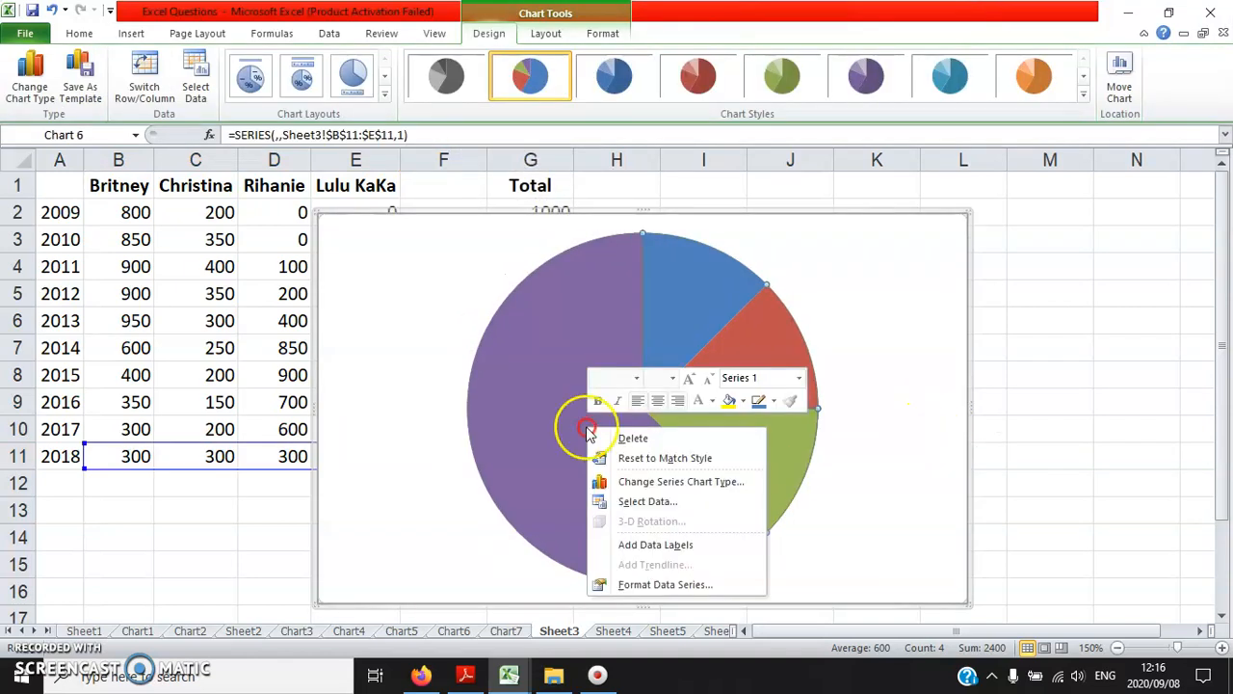
click(629, 501)
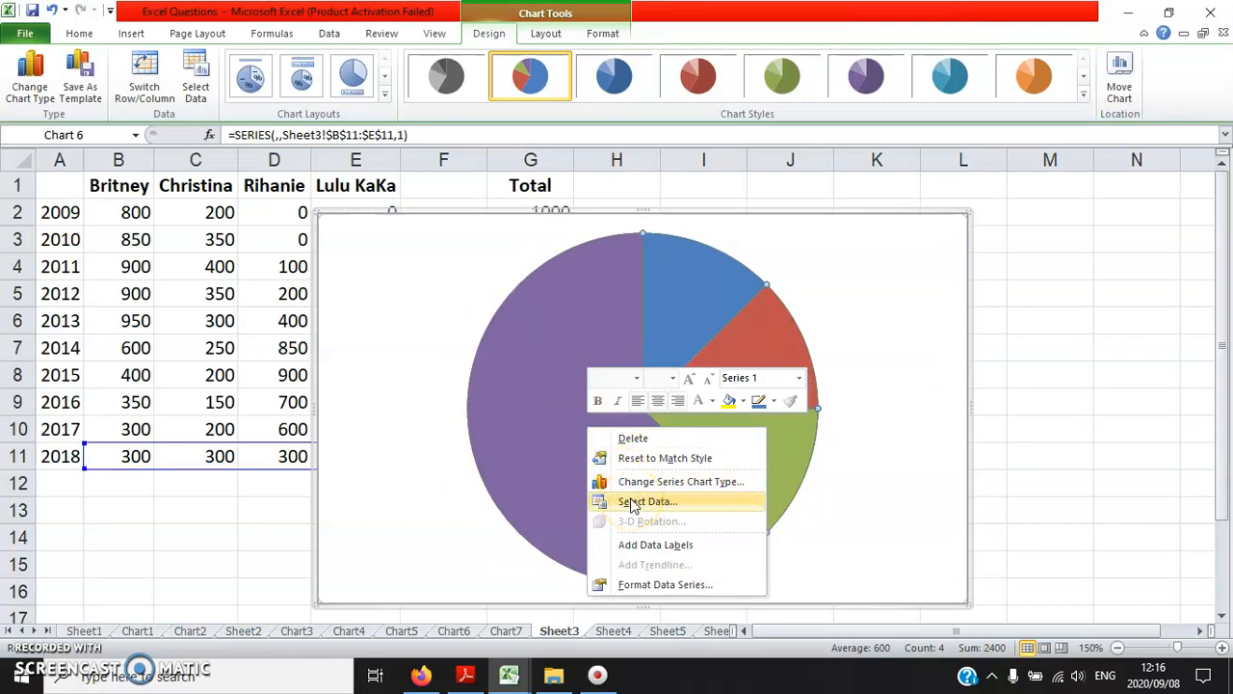
click(631, 501)
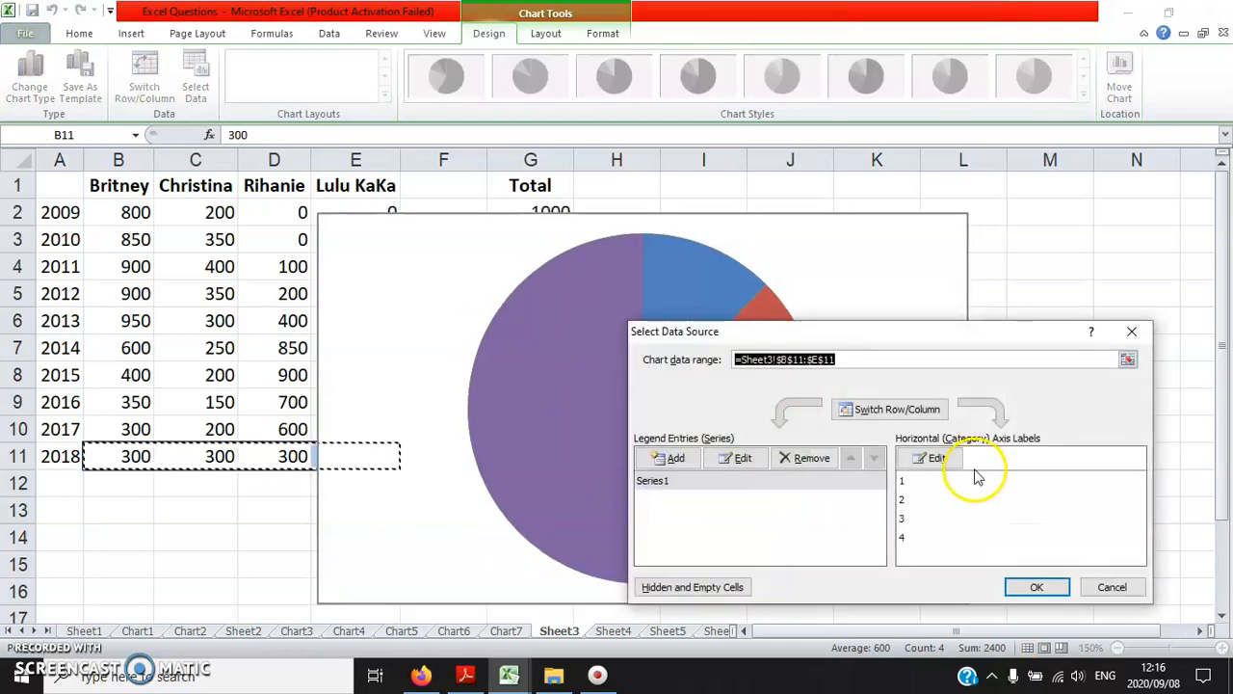
click(937, 459)
drag(126, 185, 364, 183)
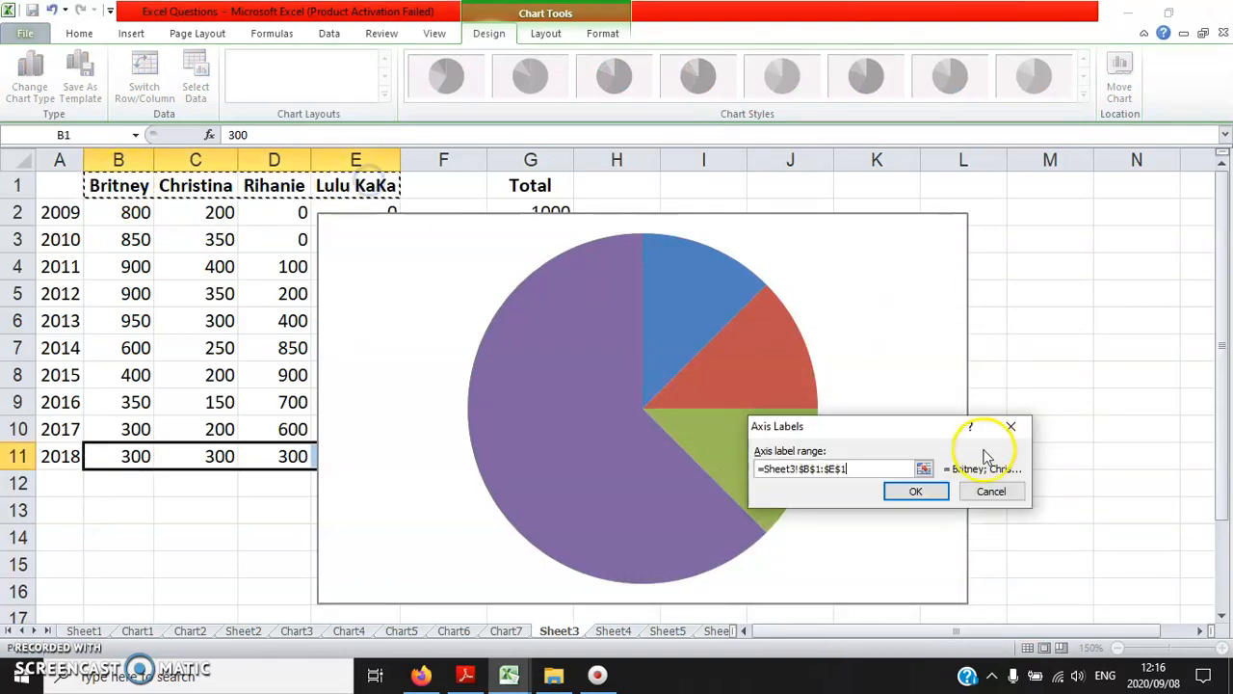
click(915, 493)
click(1020, 580)
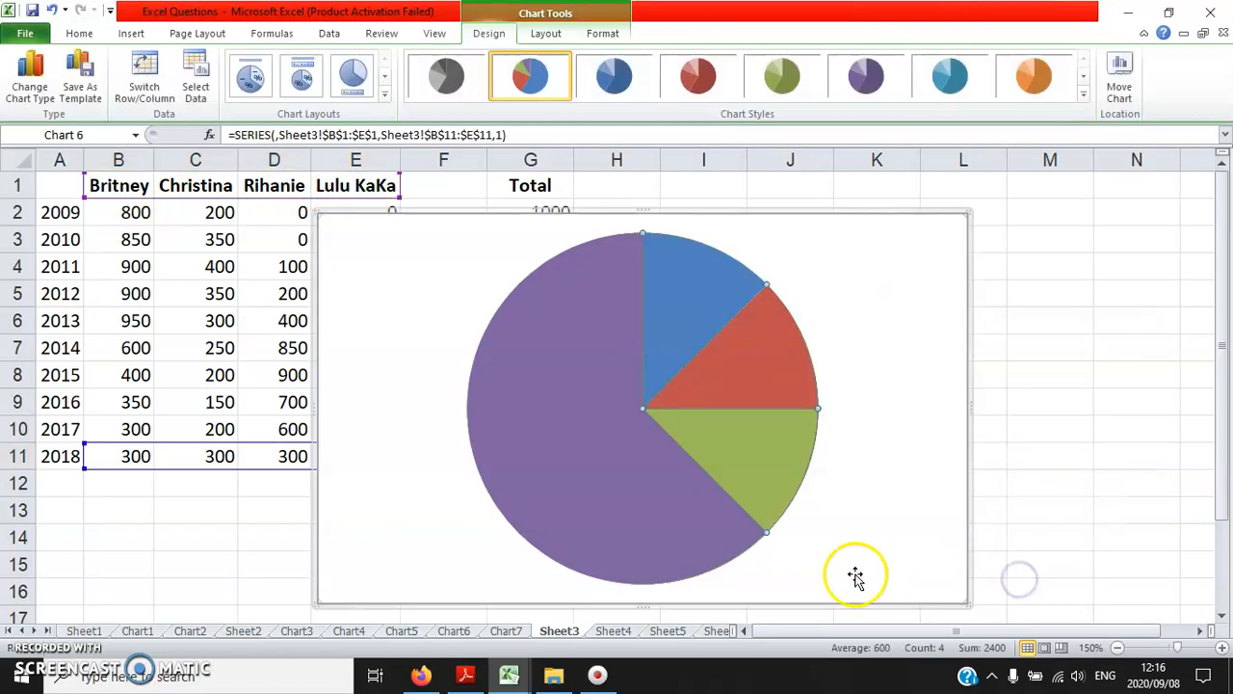
- Add data labels to the pie slices showing category name, value and percentage
right_click(563, 445)
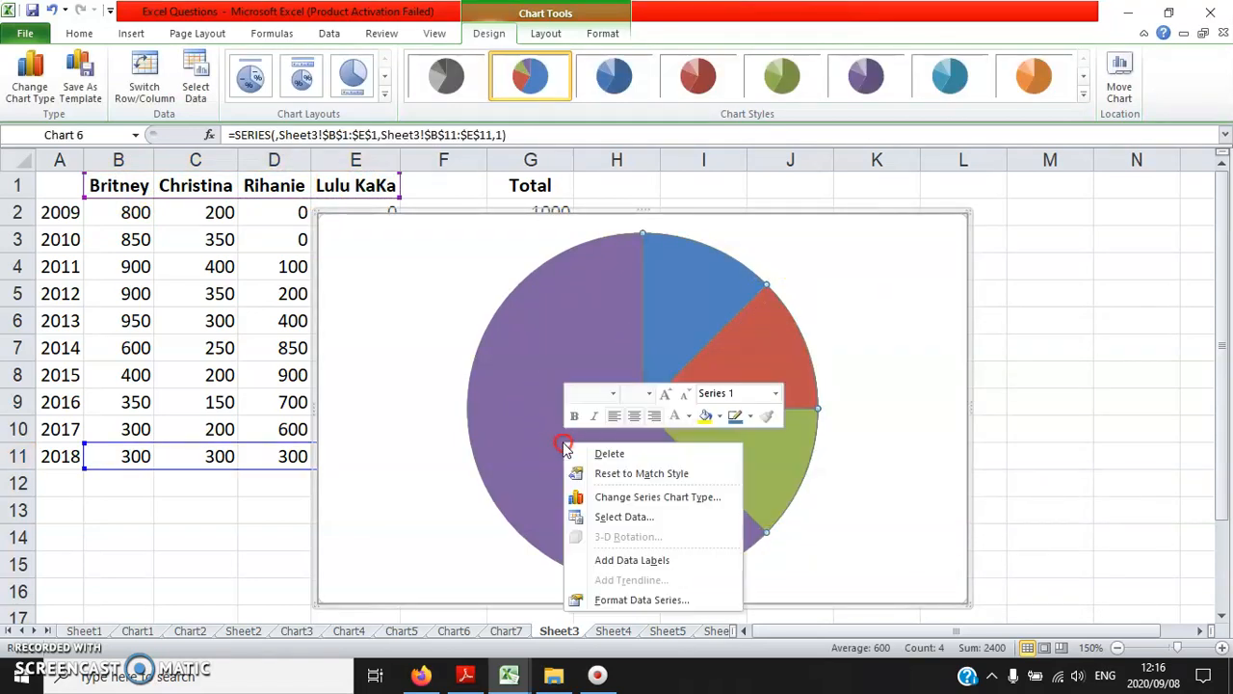
click(634, 559)
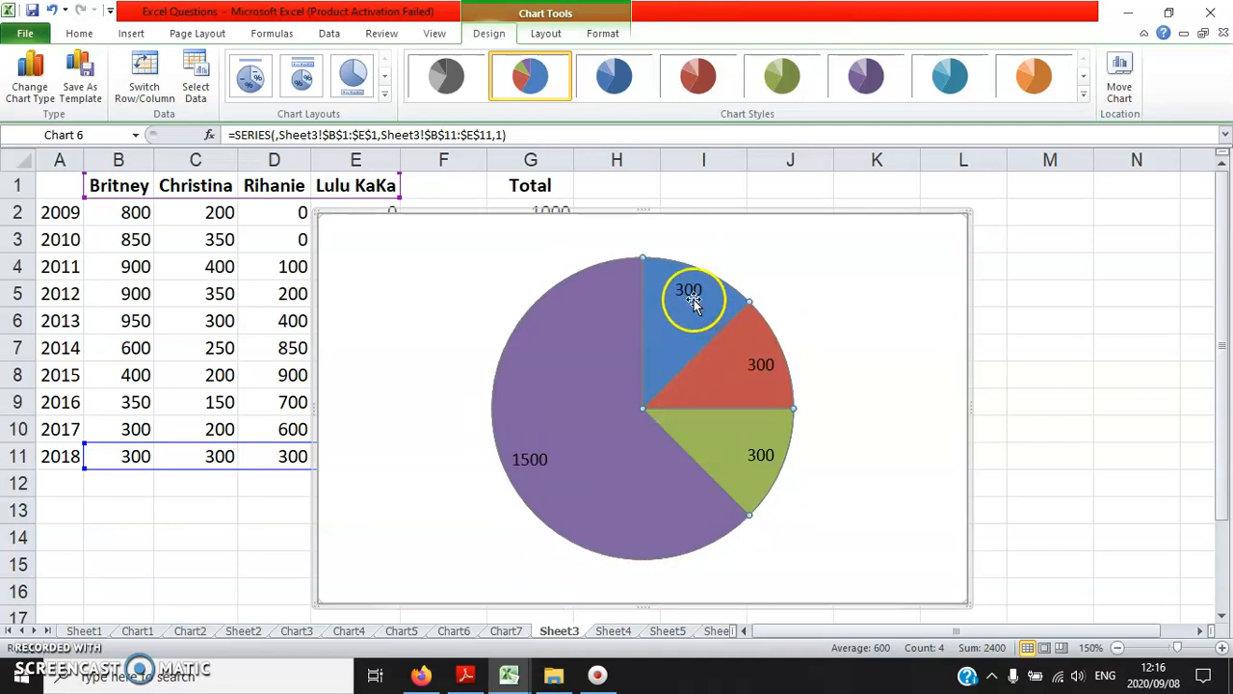
right_click(596, 496)
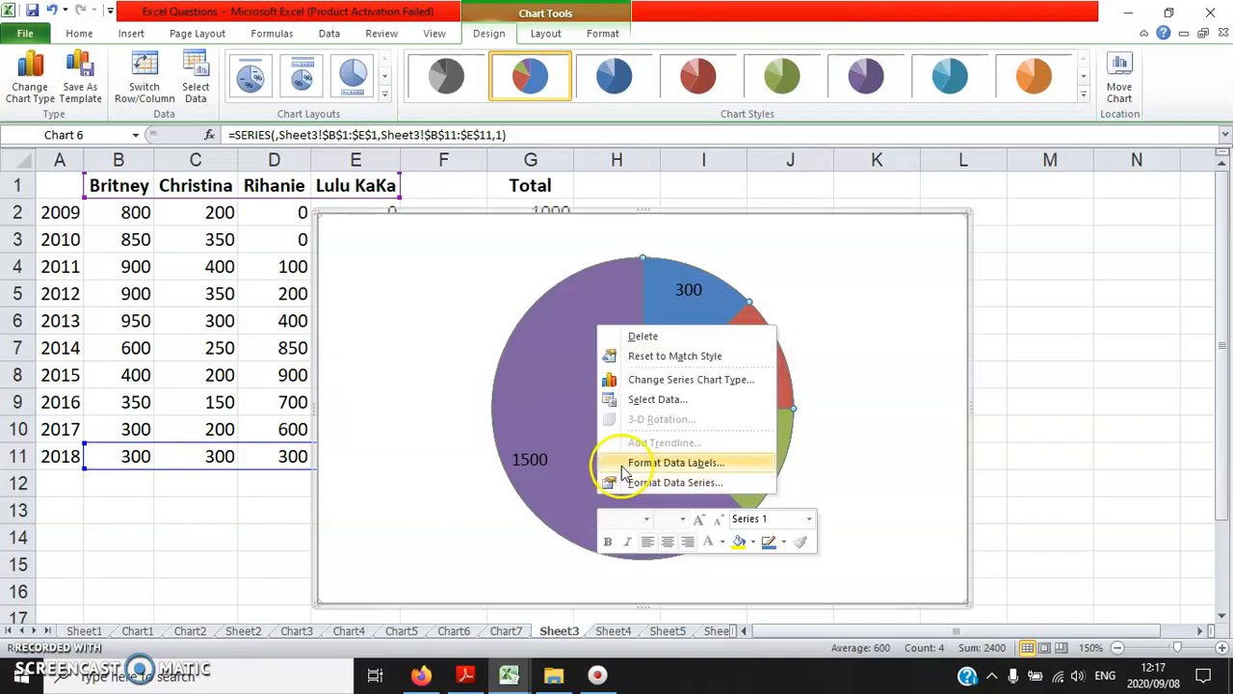
click(728, 470)
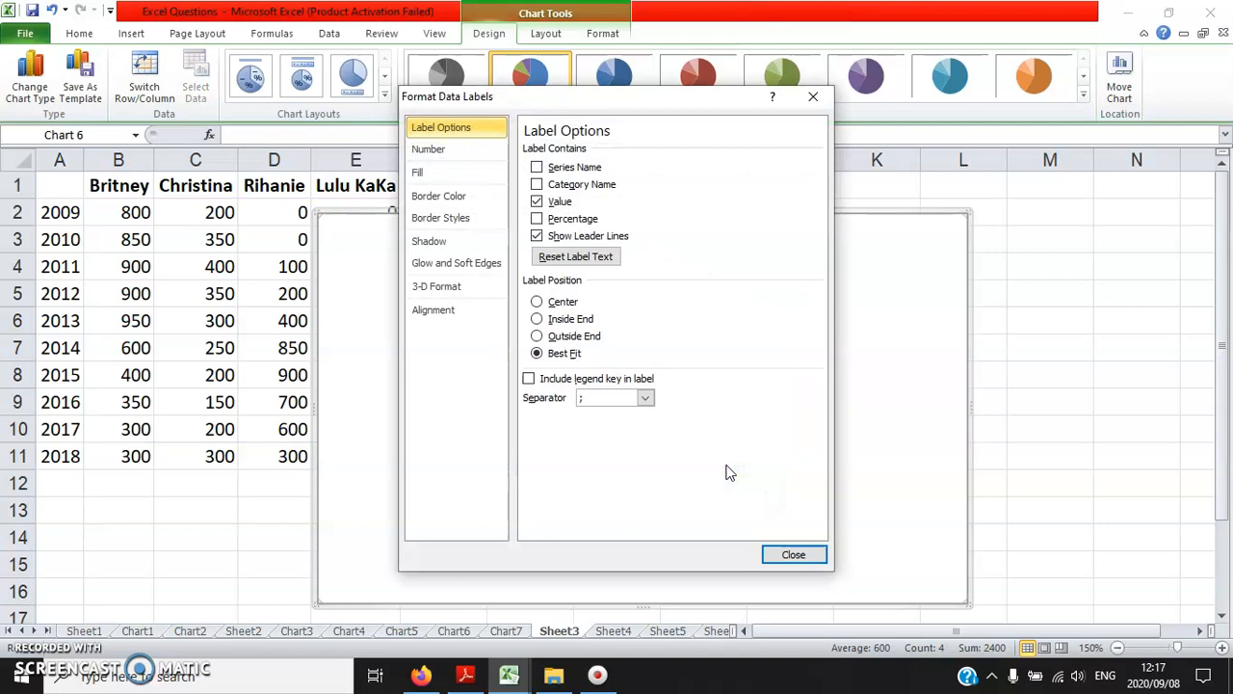
click(537, 201)
click(537, 199)
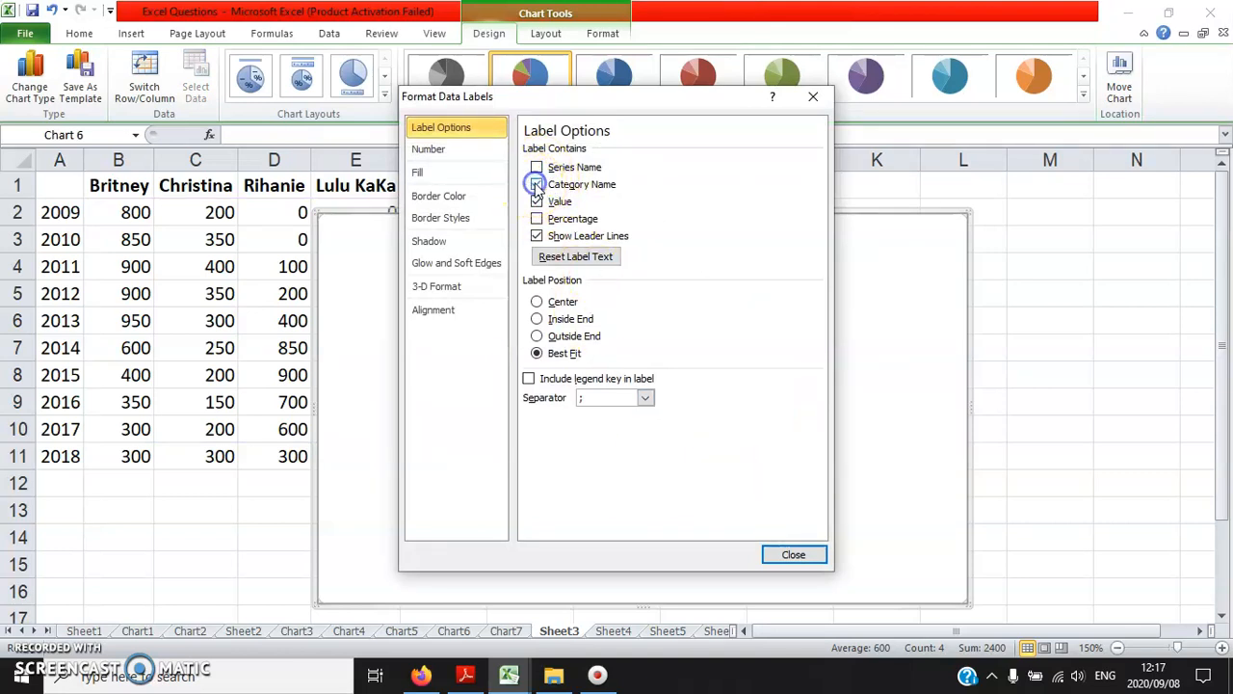
click(536, 219)
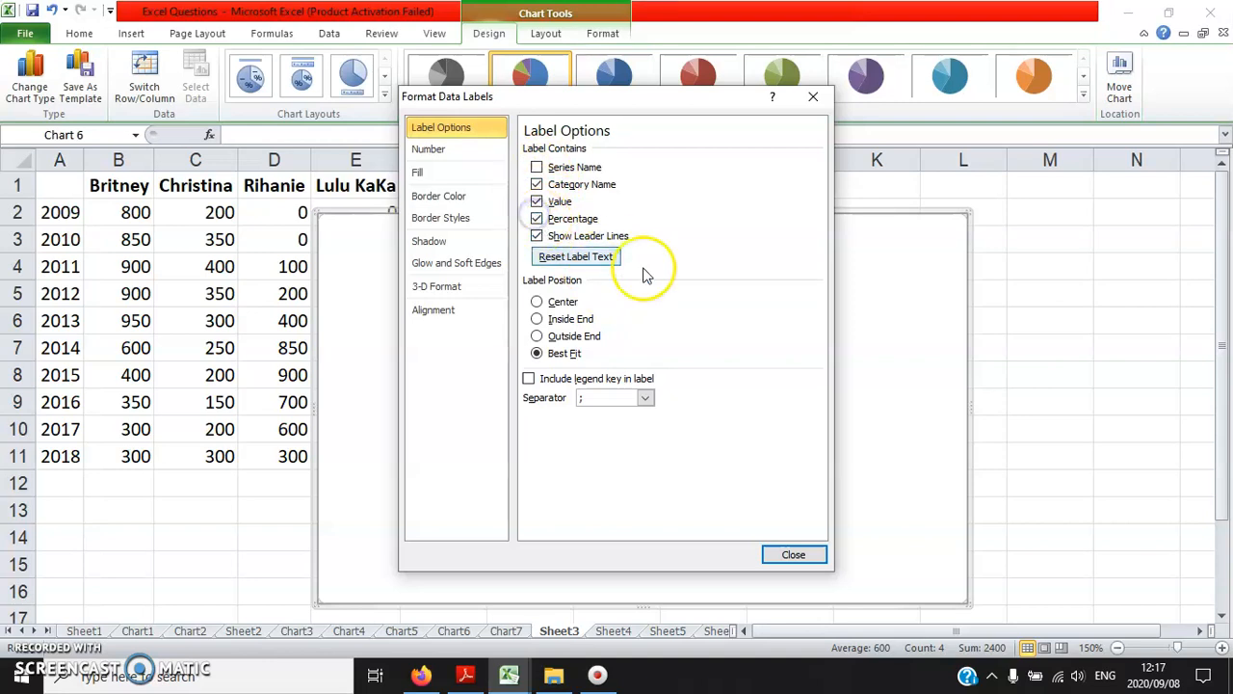
click(792, 556)
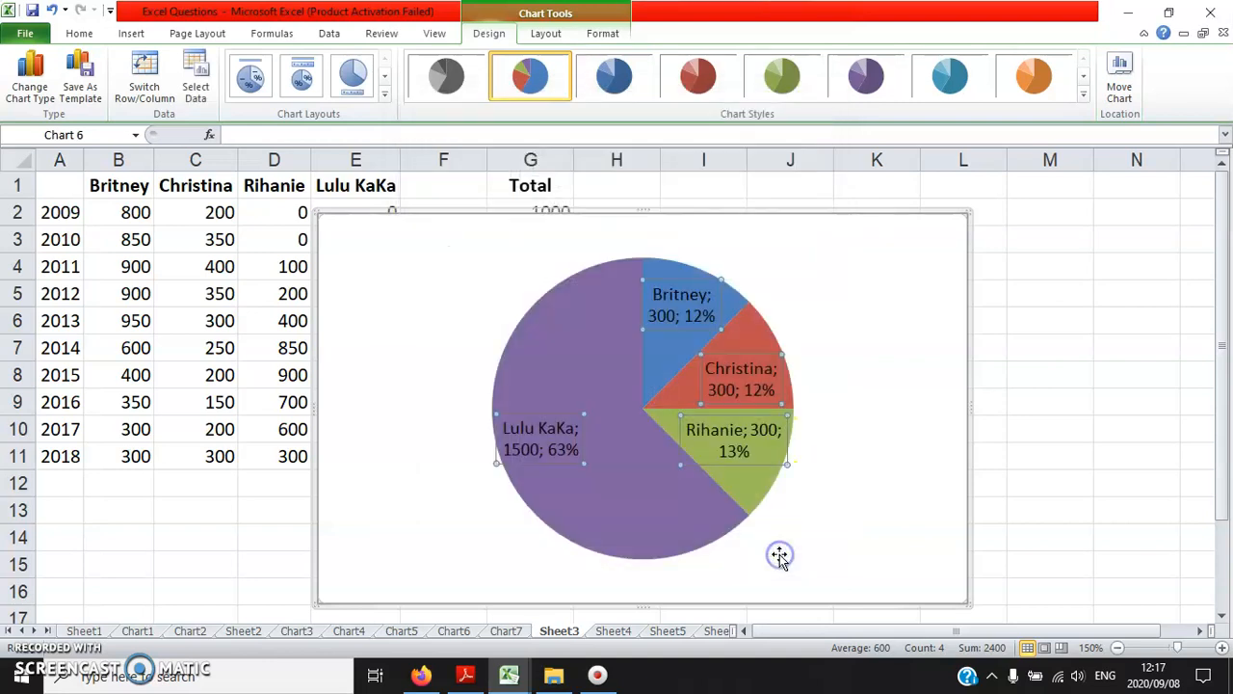
- Move the pie chart from Sheet3 to its own new chart sheet
right_click(830, 540)
click(906, 401)
click(785, 377)
click(989, 463)
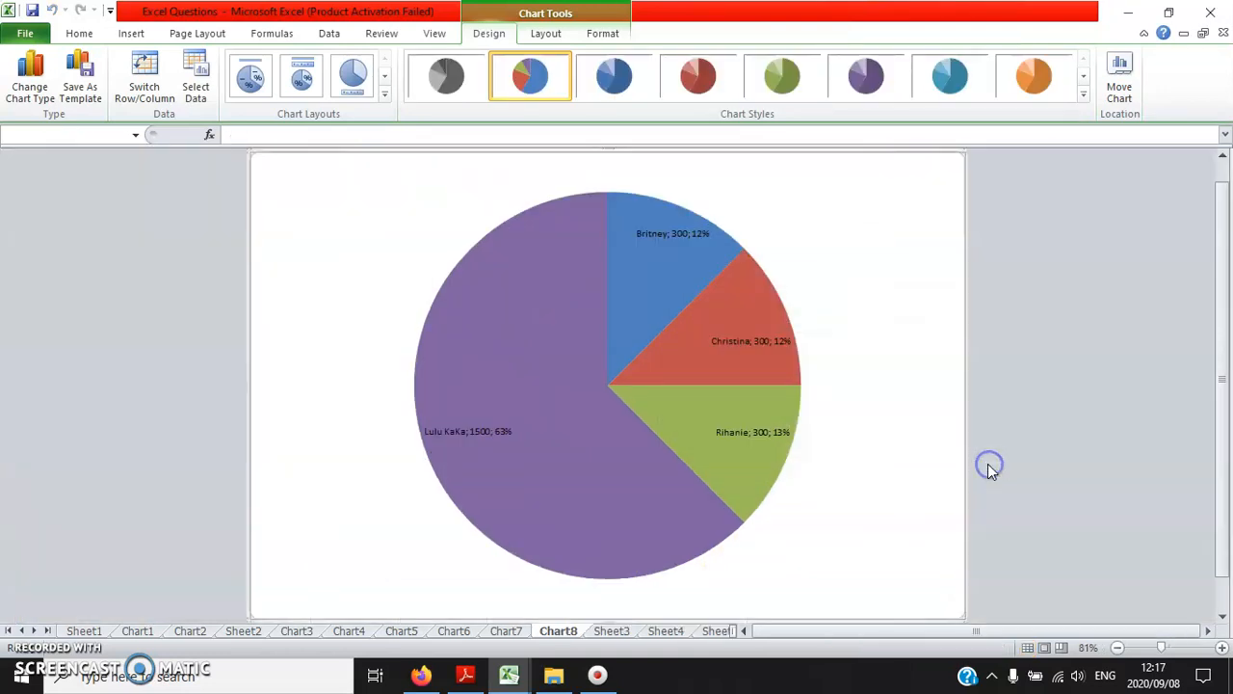
- Increase the font size of the pie chart's data labels to 18
click(654, 243)
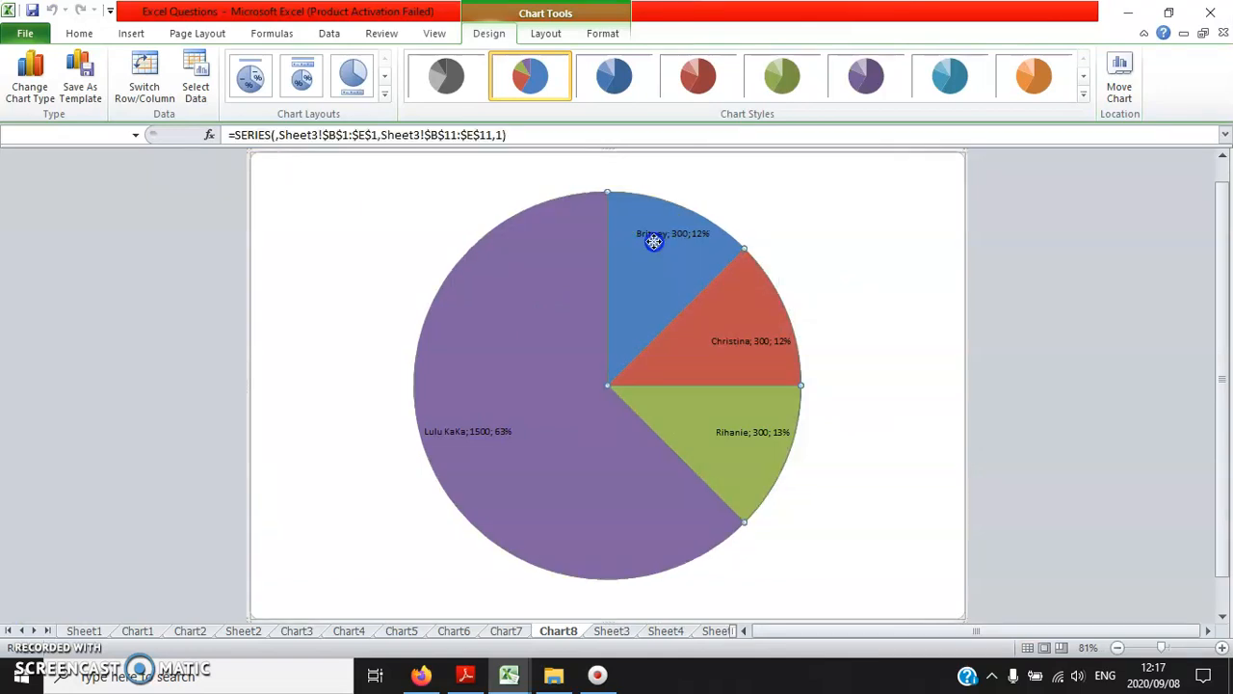
click(79, 33)
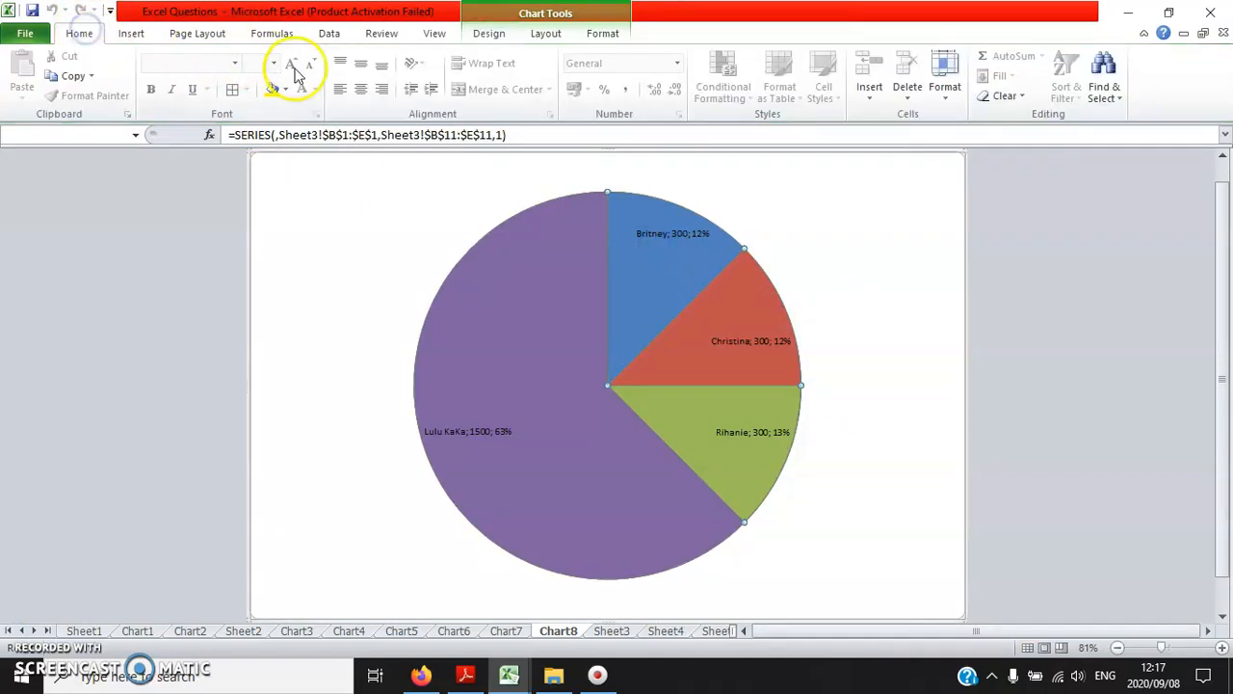
click(479, 430)
click(292, 63)
click(291, 63)
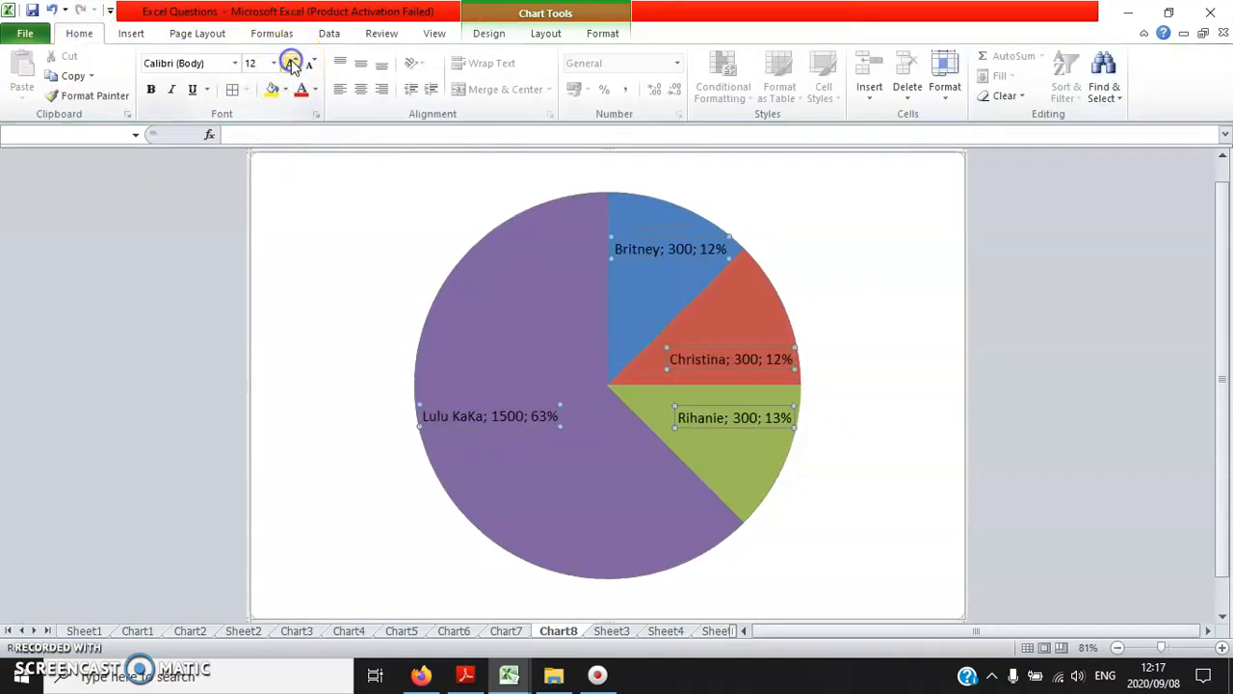
click(291, 63)
click(286, 292)
- Move all four data labels outside the pie, each beside its own slice, so that leader lines connect them
click(661, 251)
drag(806, 197, 806, 198)
click(708, 371)
drag(895, 319, 895, 319)
click(696, 412)
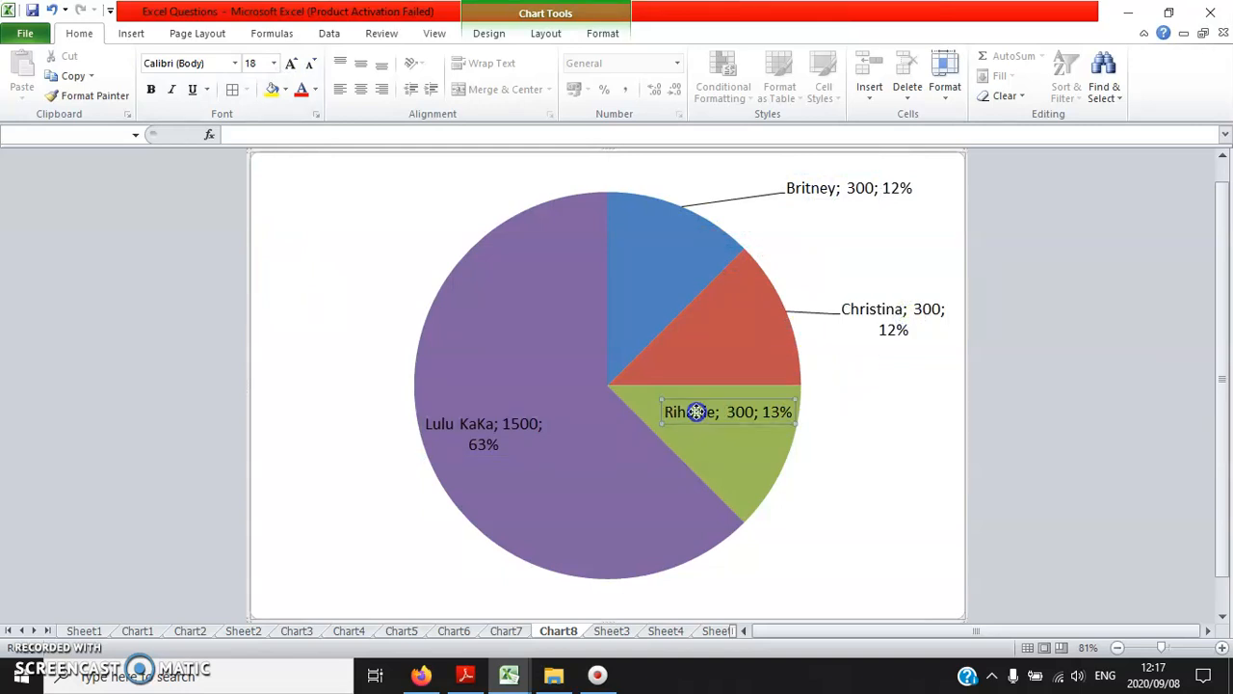
drag(894, 499, 894, 500)
click(453, 443)
drag(453, 444, 390, 439)
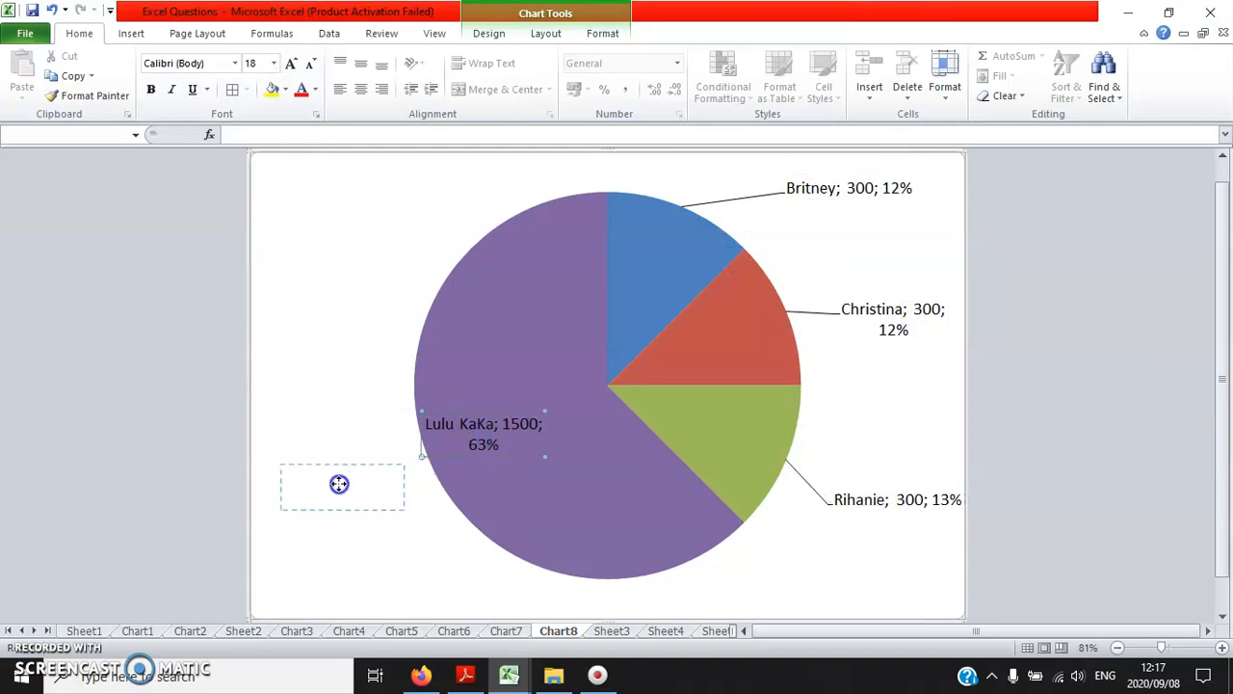
drag(339, 484, 338, 484)
click(177, 453)
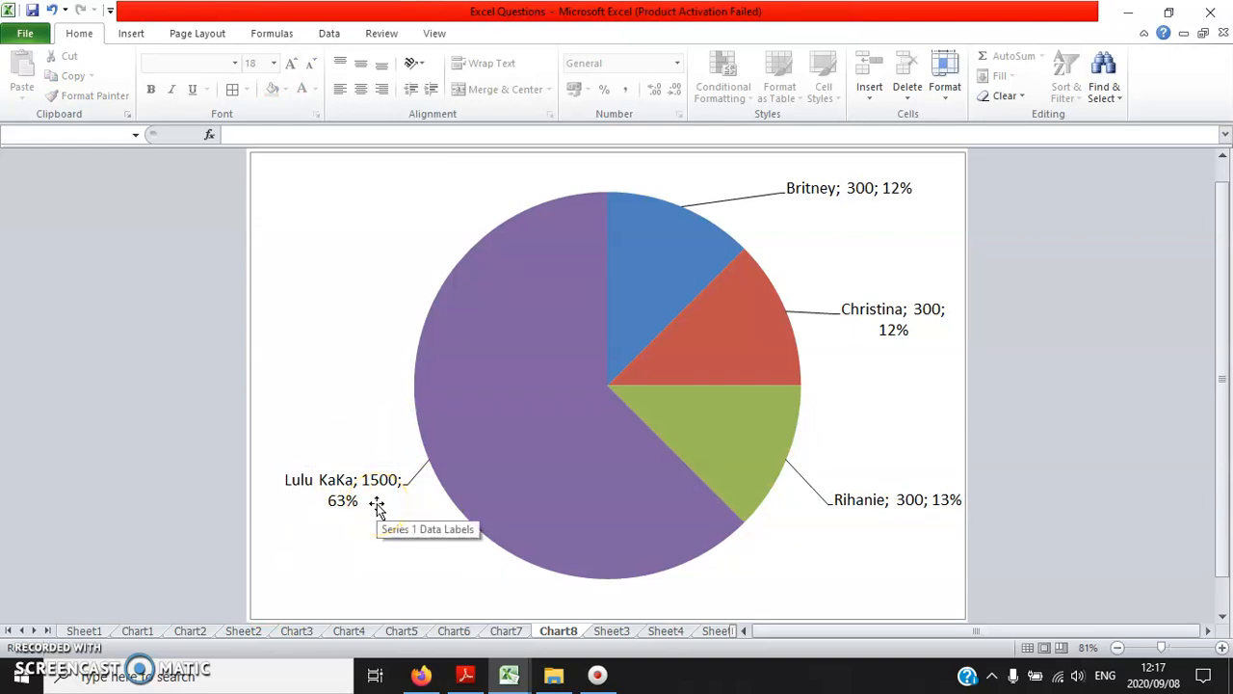
- Compare the bar chart on Chart7 with the pie chart on Chart8
click(505, 631)
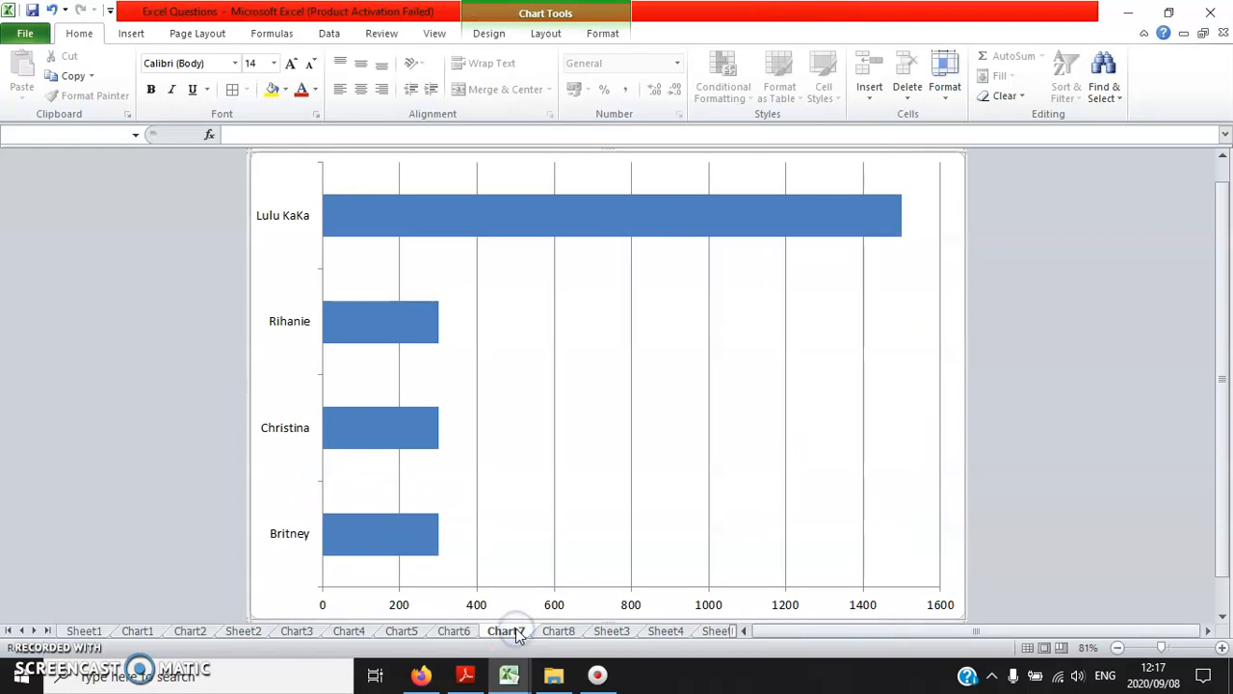
click(556, 631)
click(507, 631)
click(557, 632)
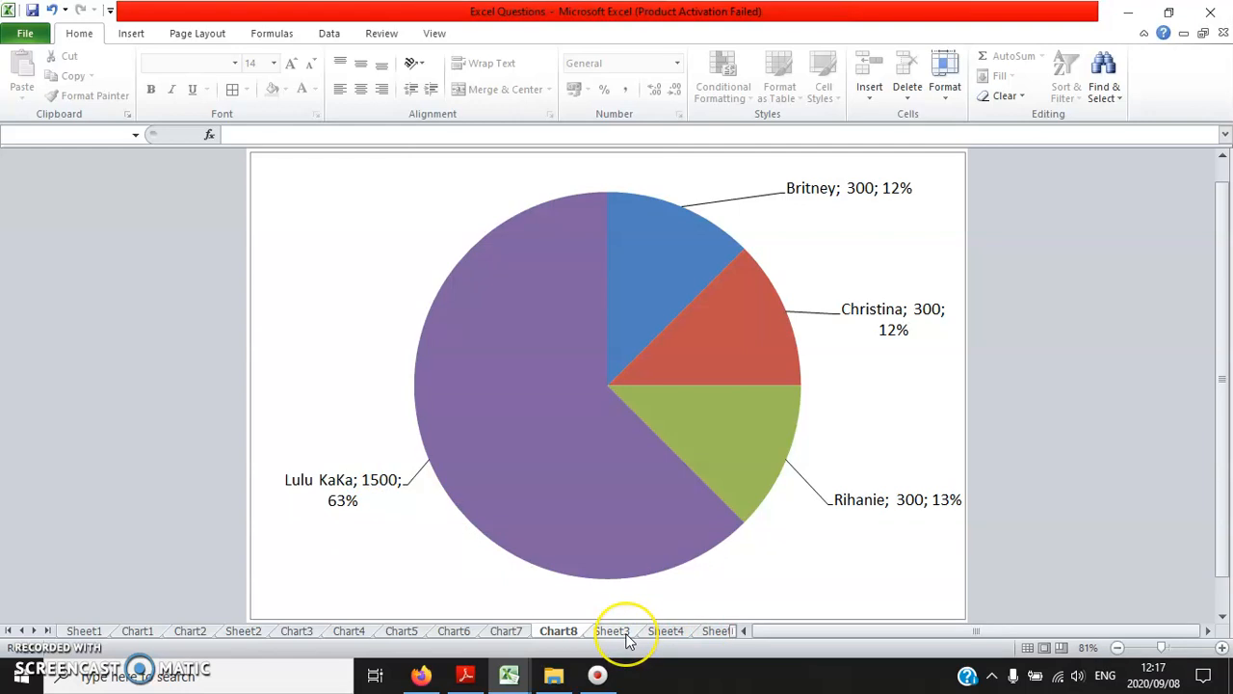
- Read Question 4 on page 24 of Excel.pdf in Adobe Reader and return to the Excel Questions workbook
click(466, 674)
scroll(178, 362, down, 1)
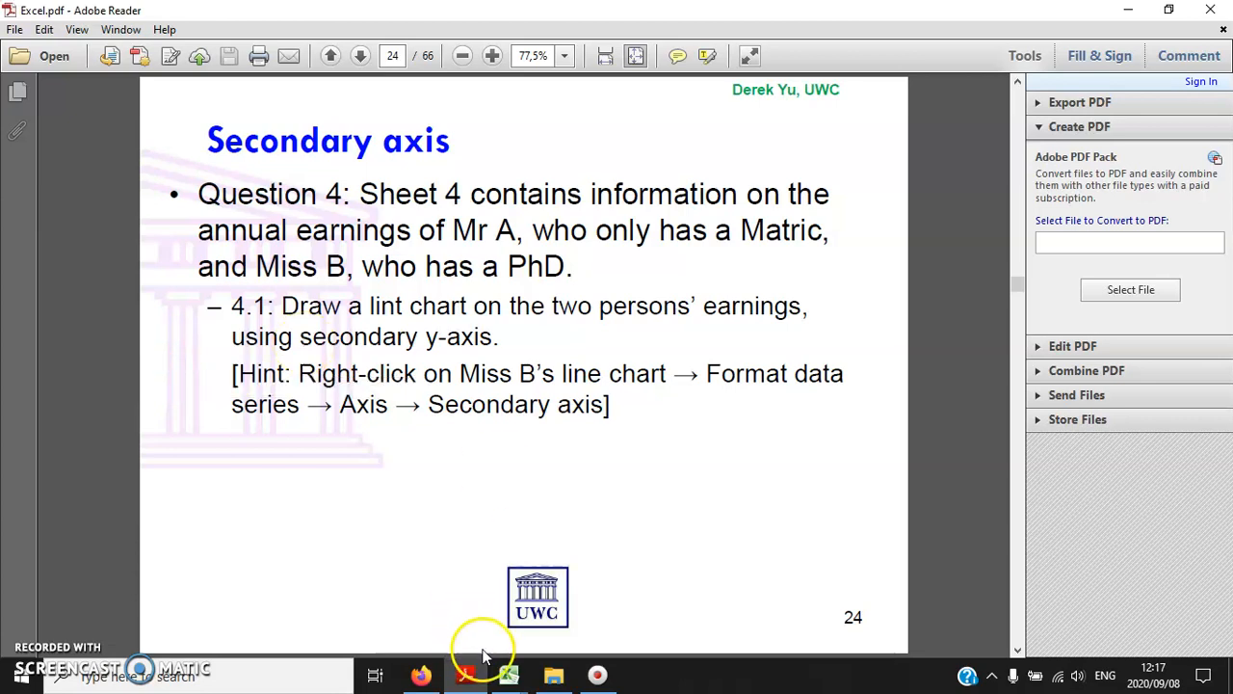
mouse_move(508, 675)
click(413, 602)
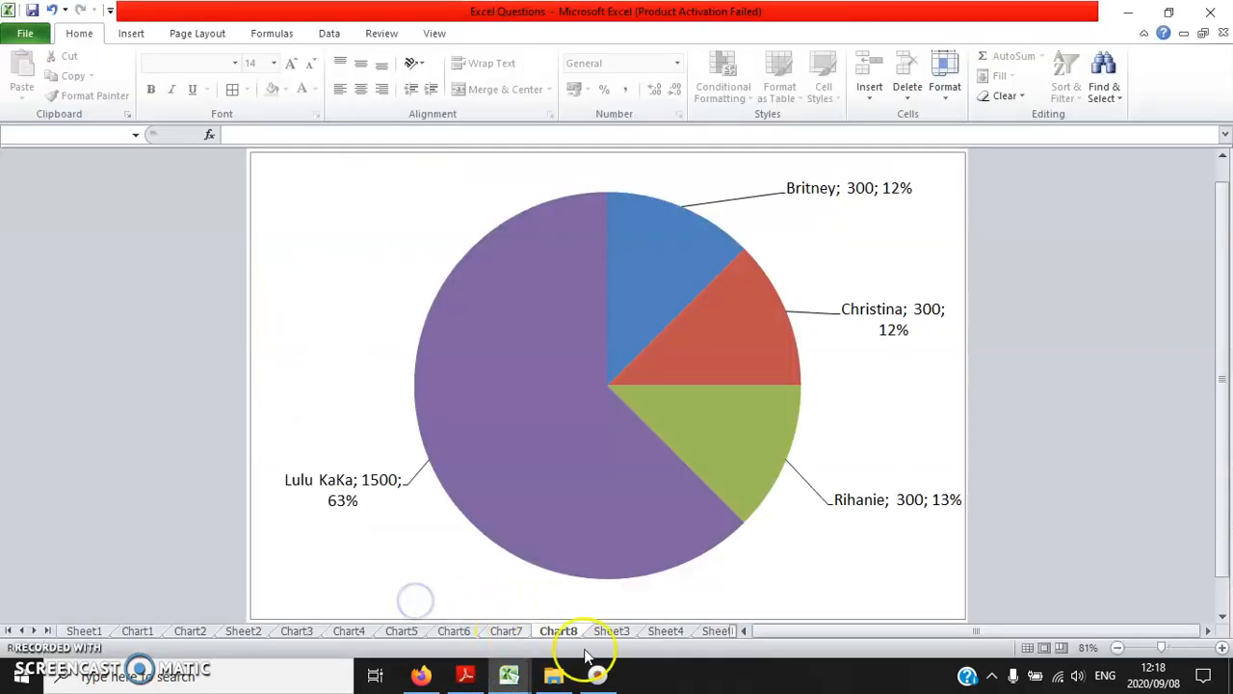
- Select cell A1 on Sheet3, open Sheet4 and set its zoom to 150%
click(611, 631)
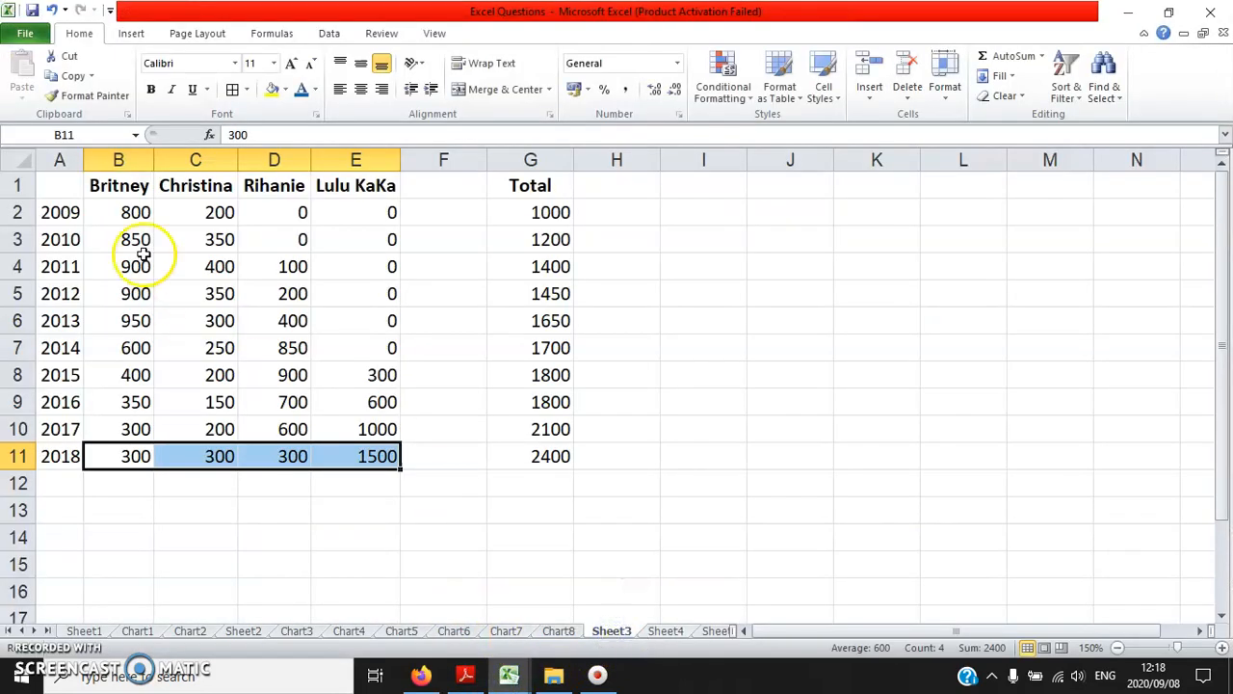
click(60, 188)
click(669, 631)
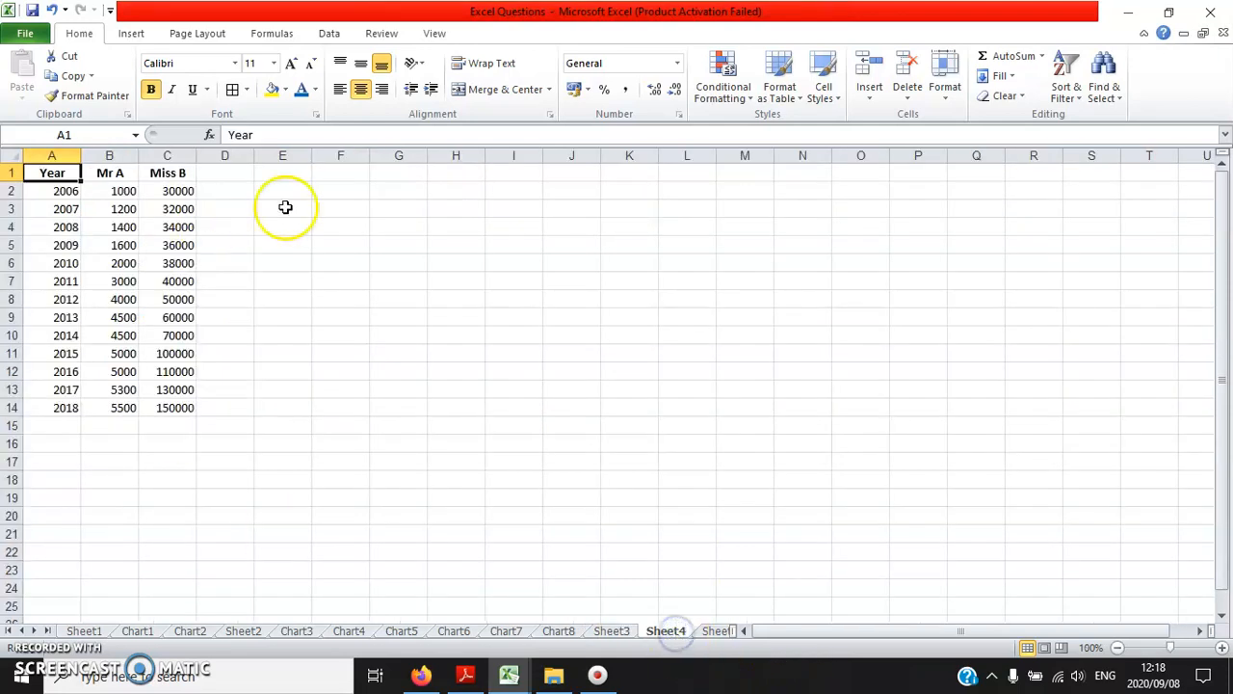
click(432, 33)
click(417, 87)
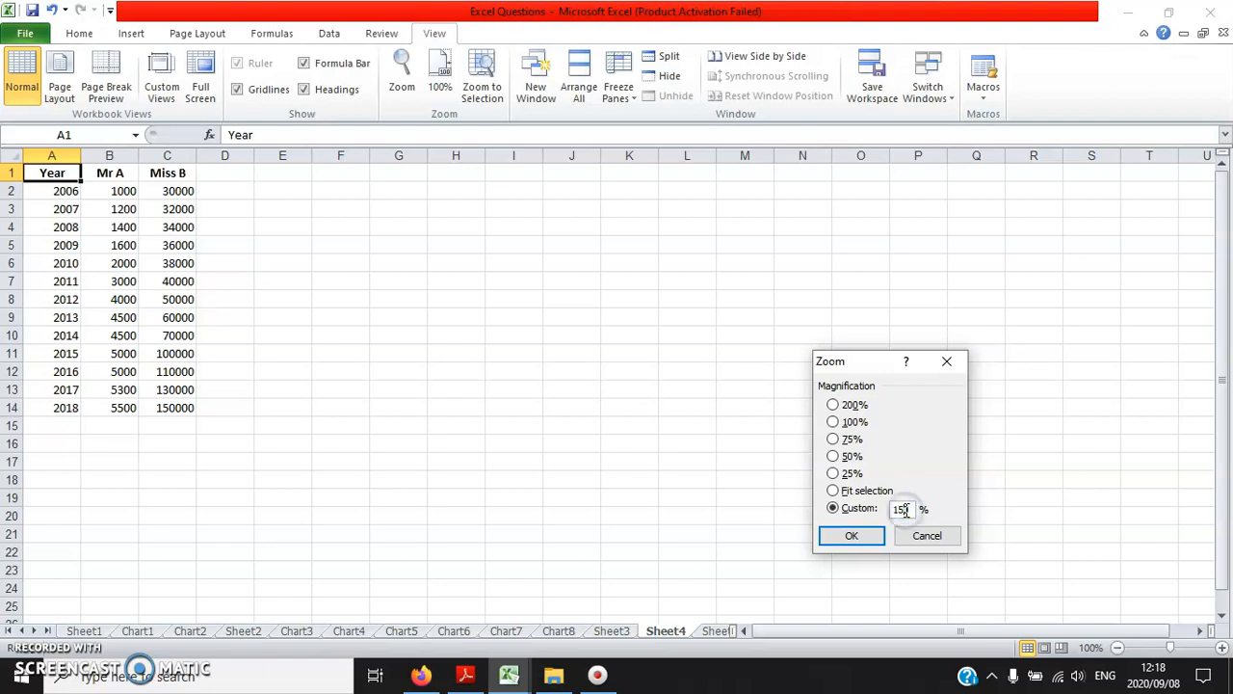
key(Return)
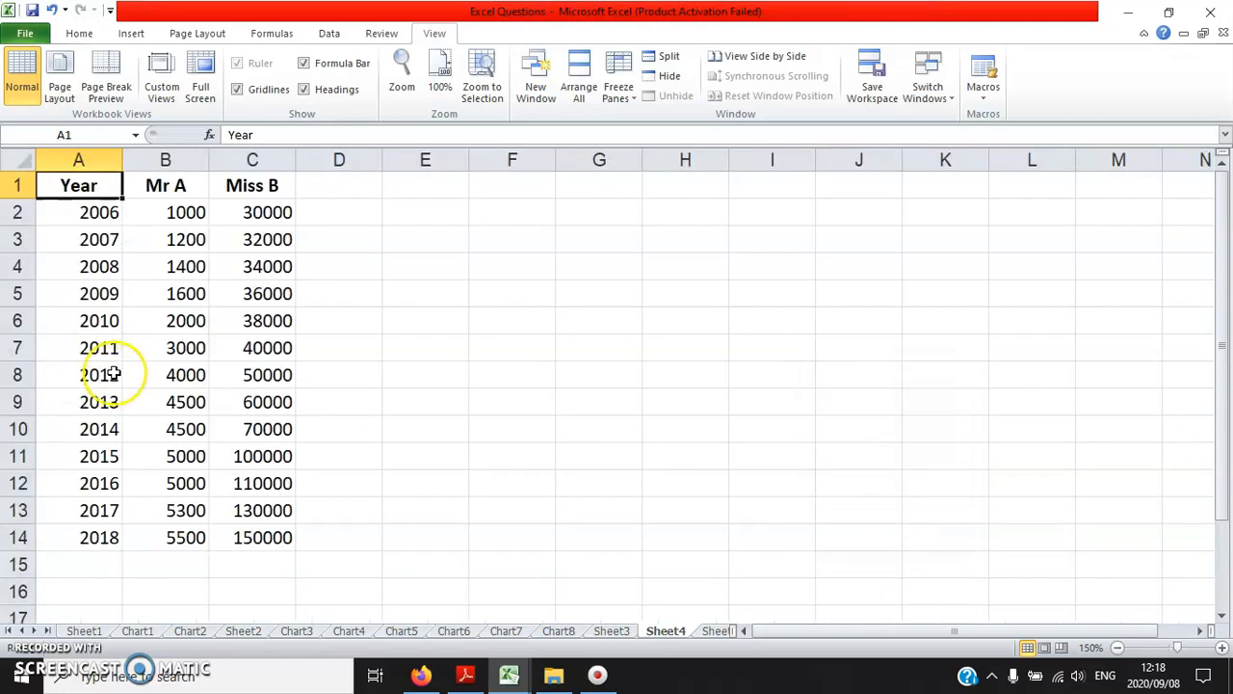